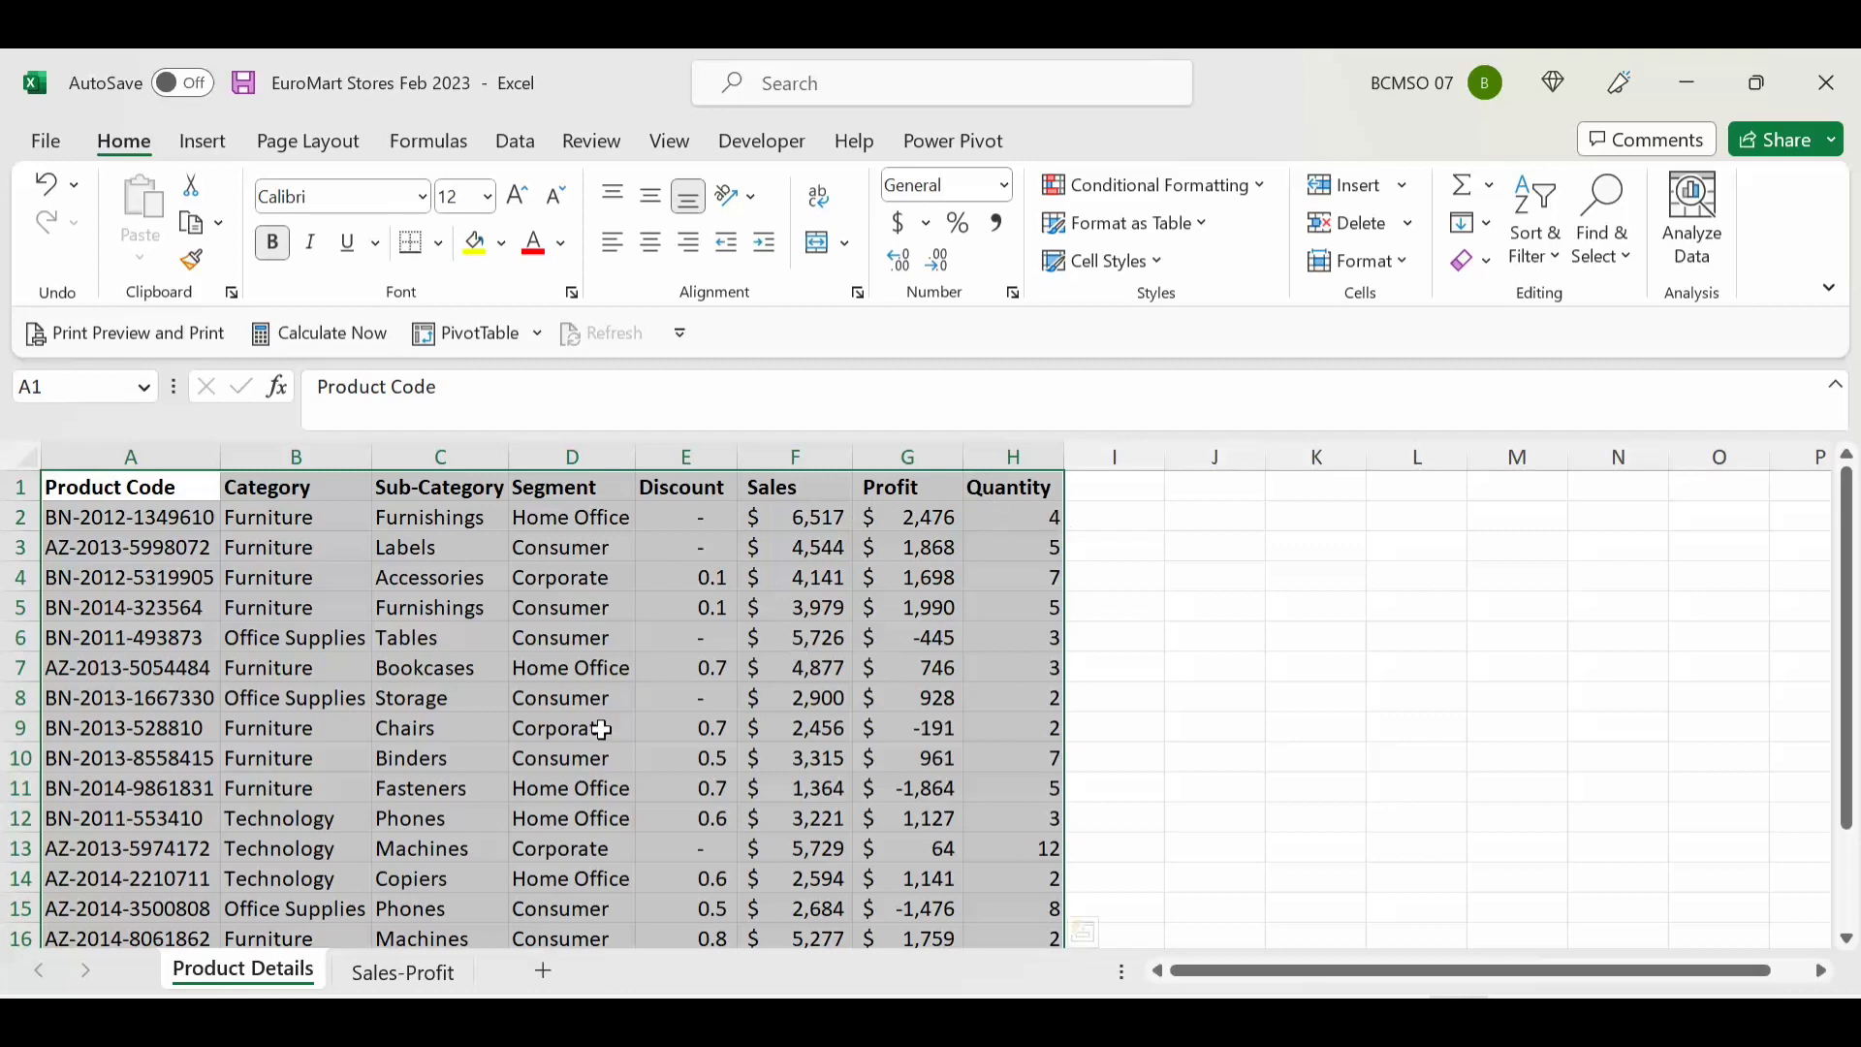
Step: Clear the selection on the Product Details product table
left_click(438, 790)
Step: On the Sales-Profit sheet, select headers B2:E2, then start at the empty Category cell B3
left_click(407, 970)
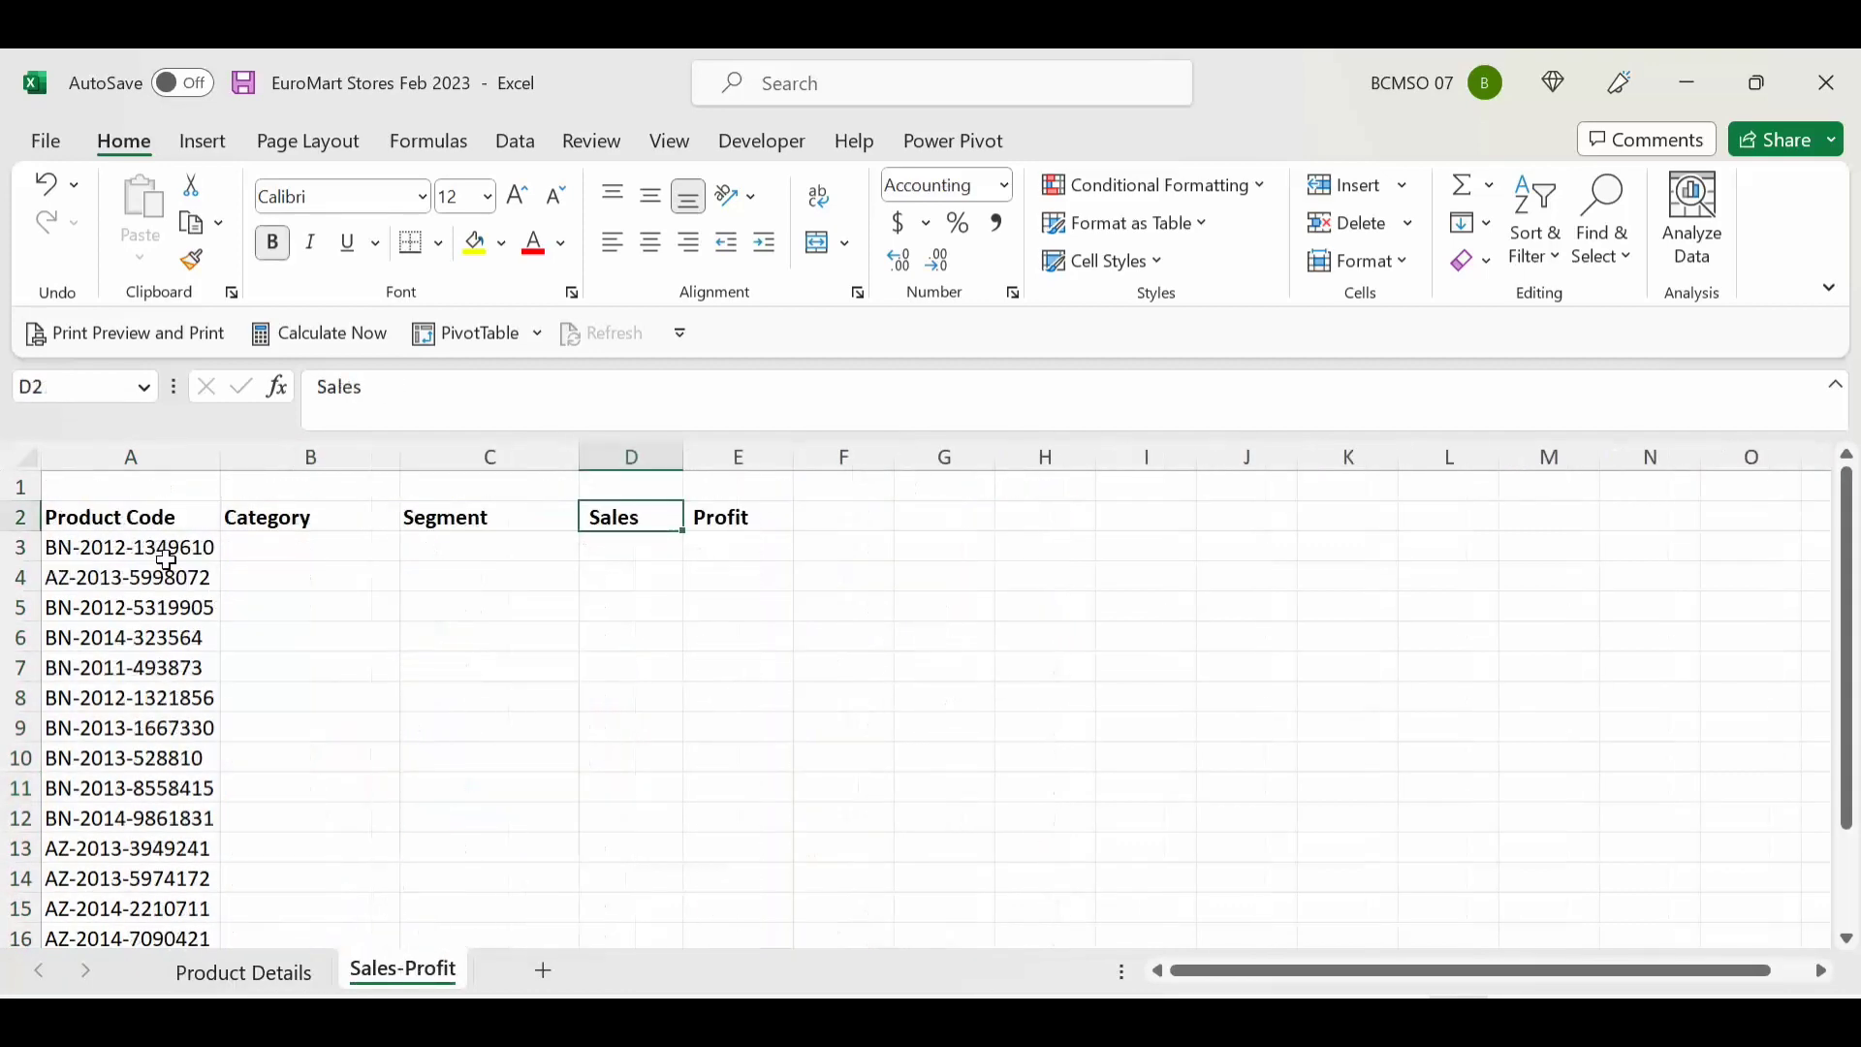
left_click_drag(281, 519, 719, 519)
left_click(290, 552)
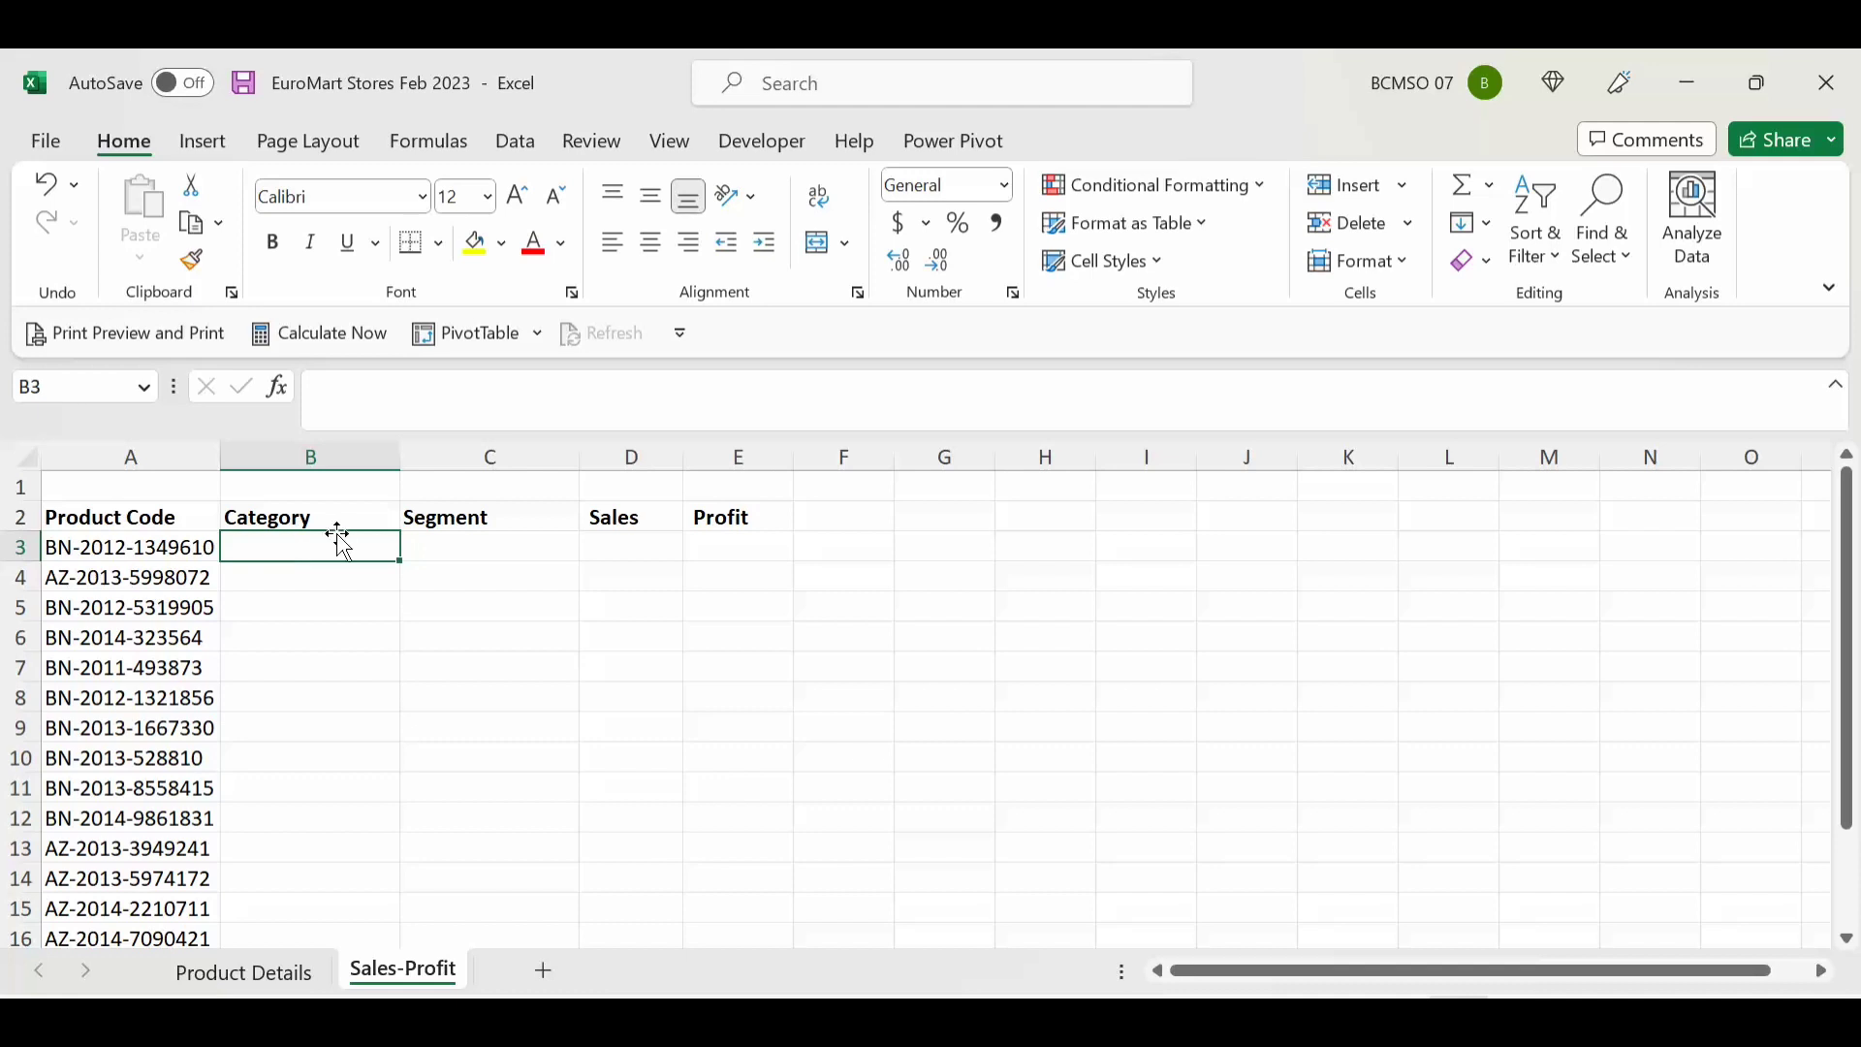
Step: Start a VLOOKUP in B3 with lookup value $A3 and table 'Product Details'!$A:$H
left_click(278, 388)
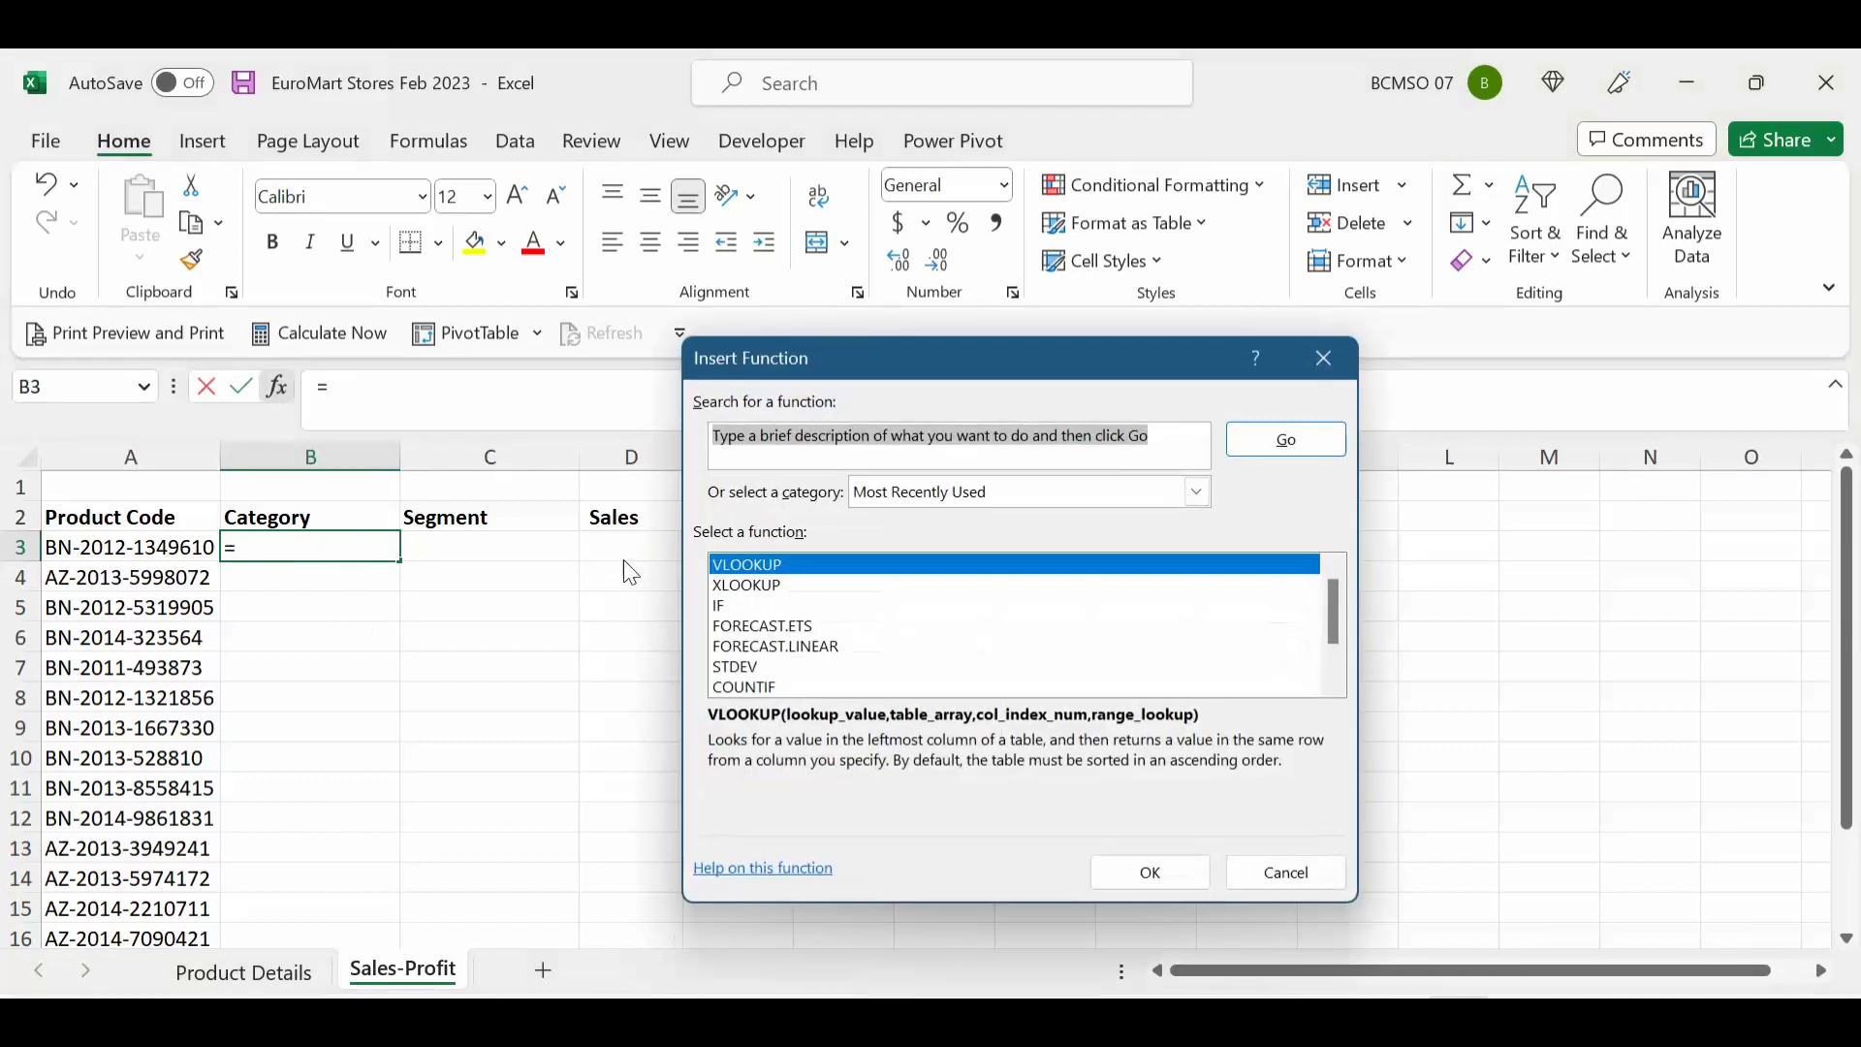
left_click(743, 573)
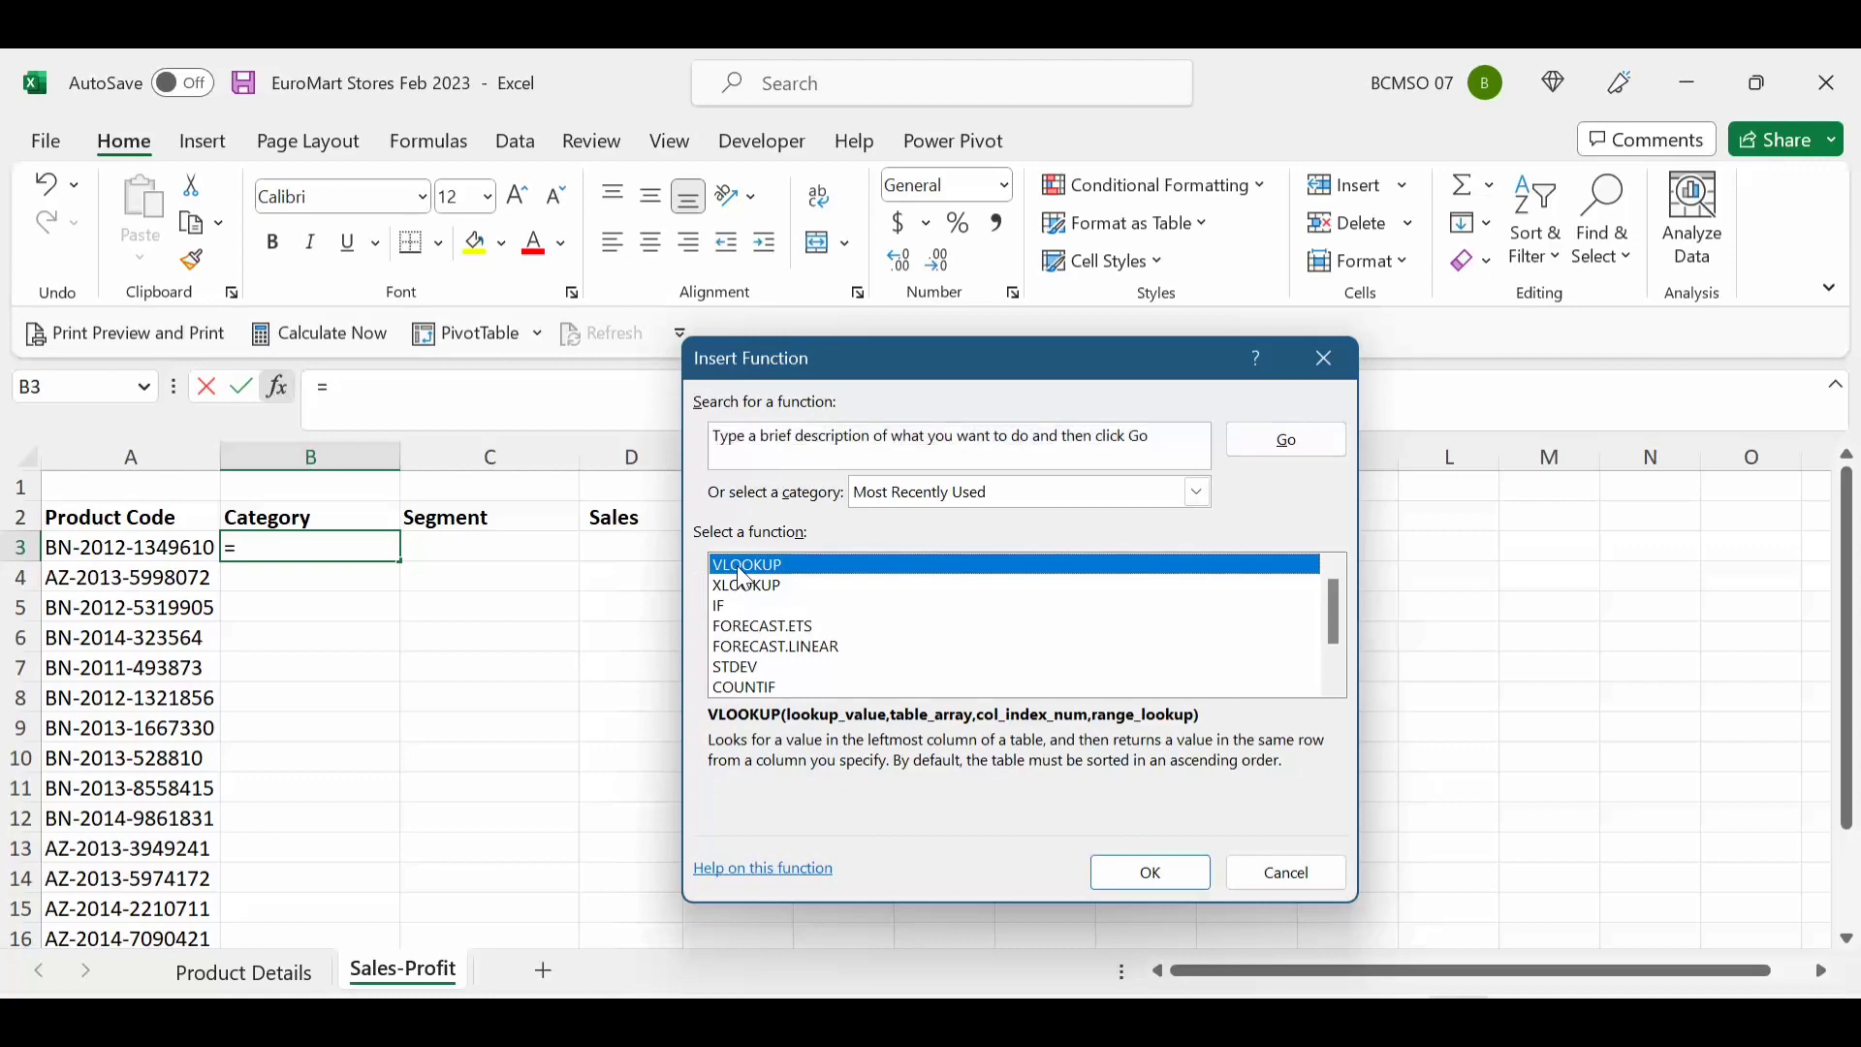
double_click(744, 572)
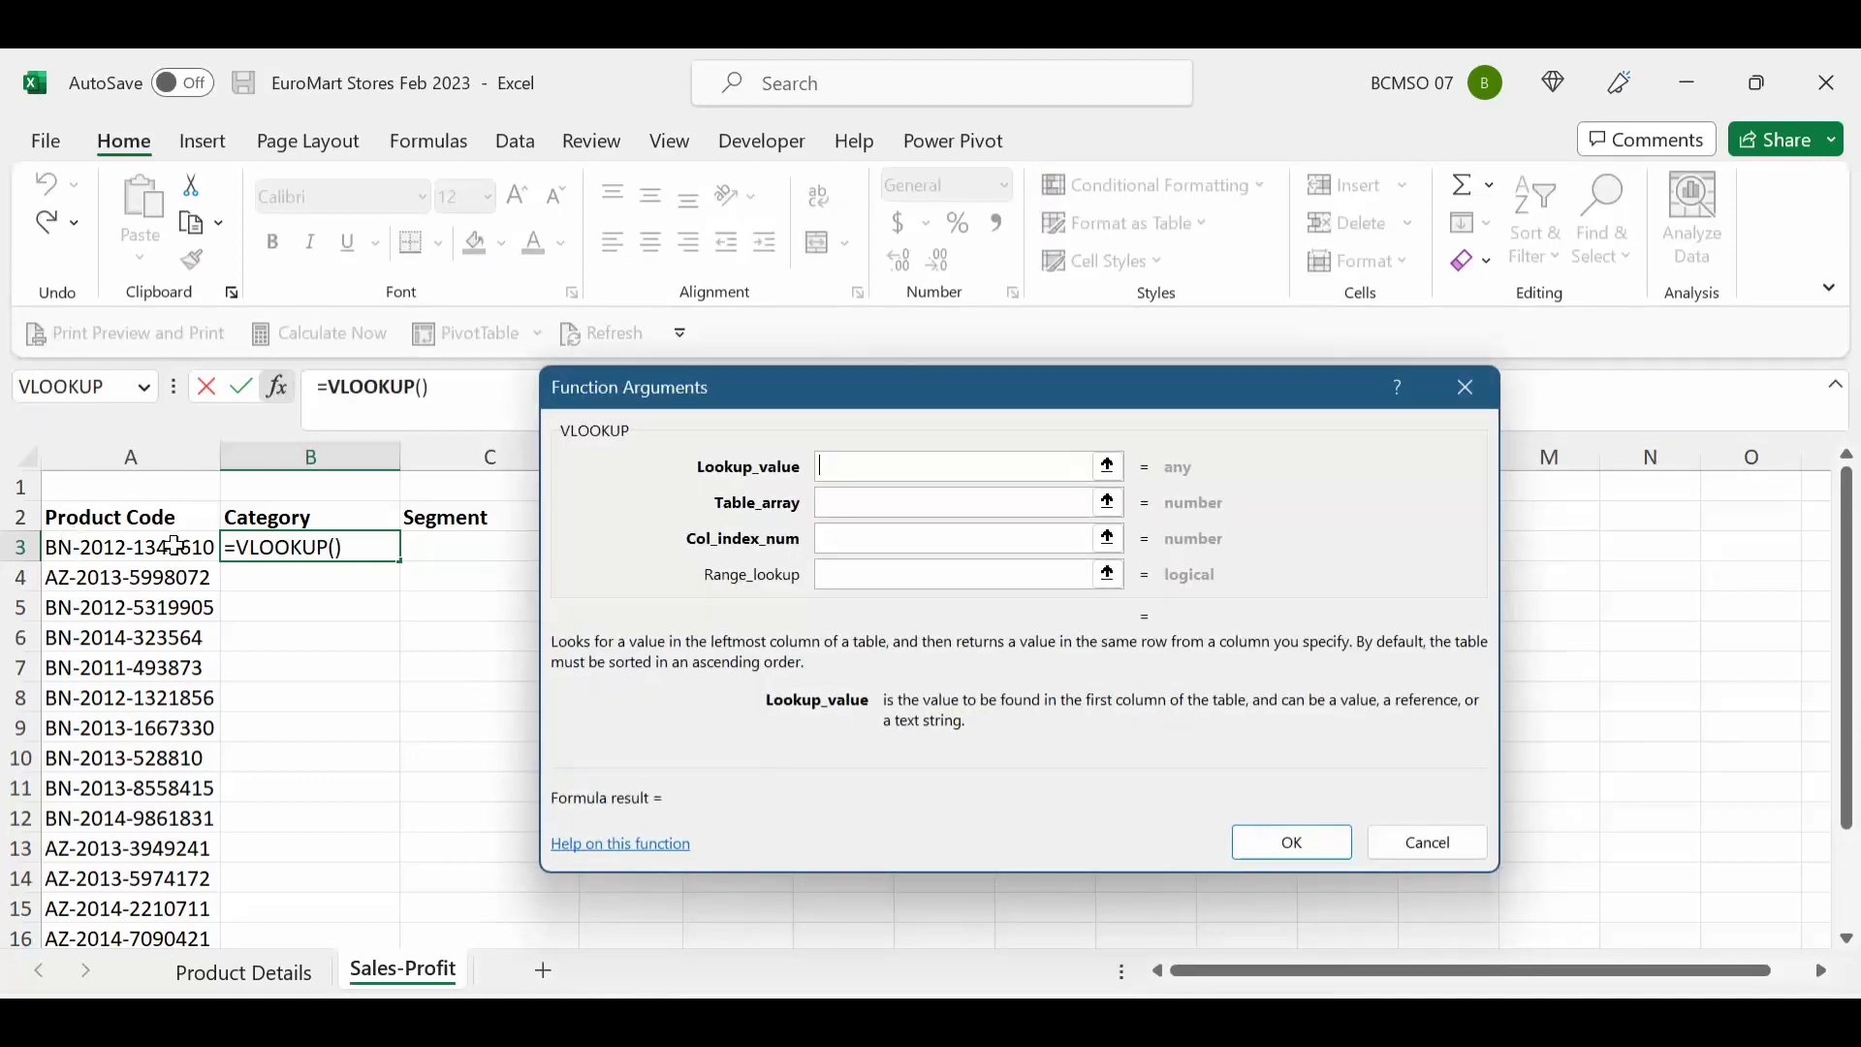
left_click(175, 547)
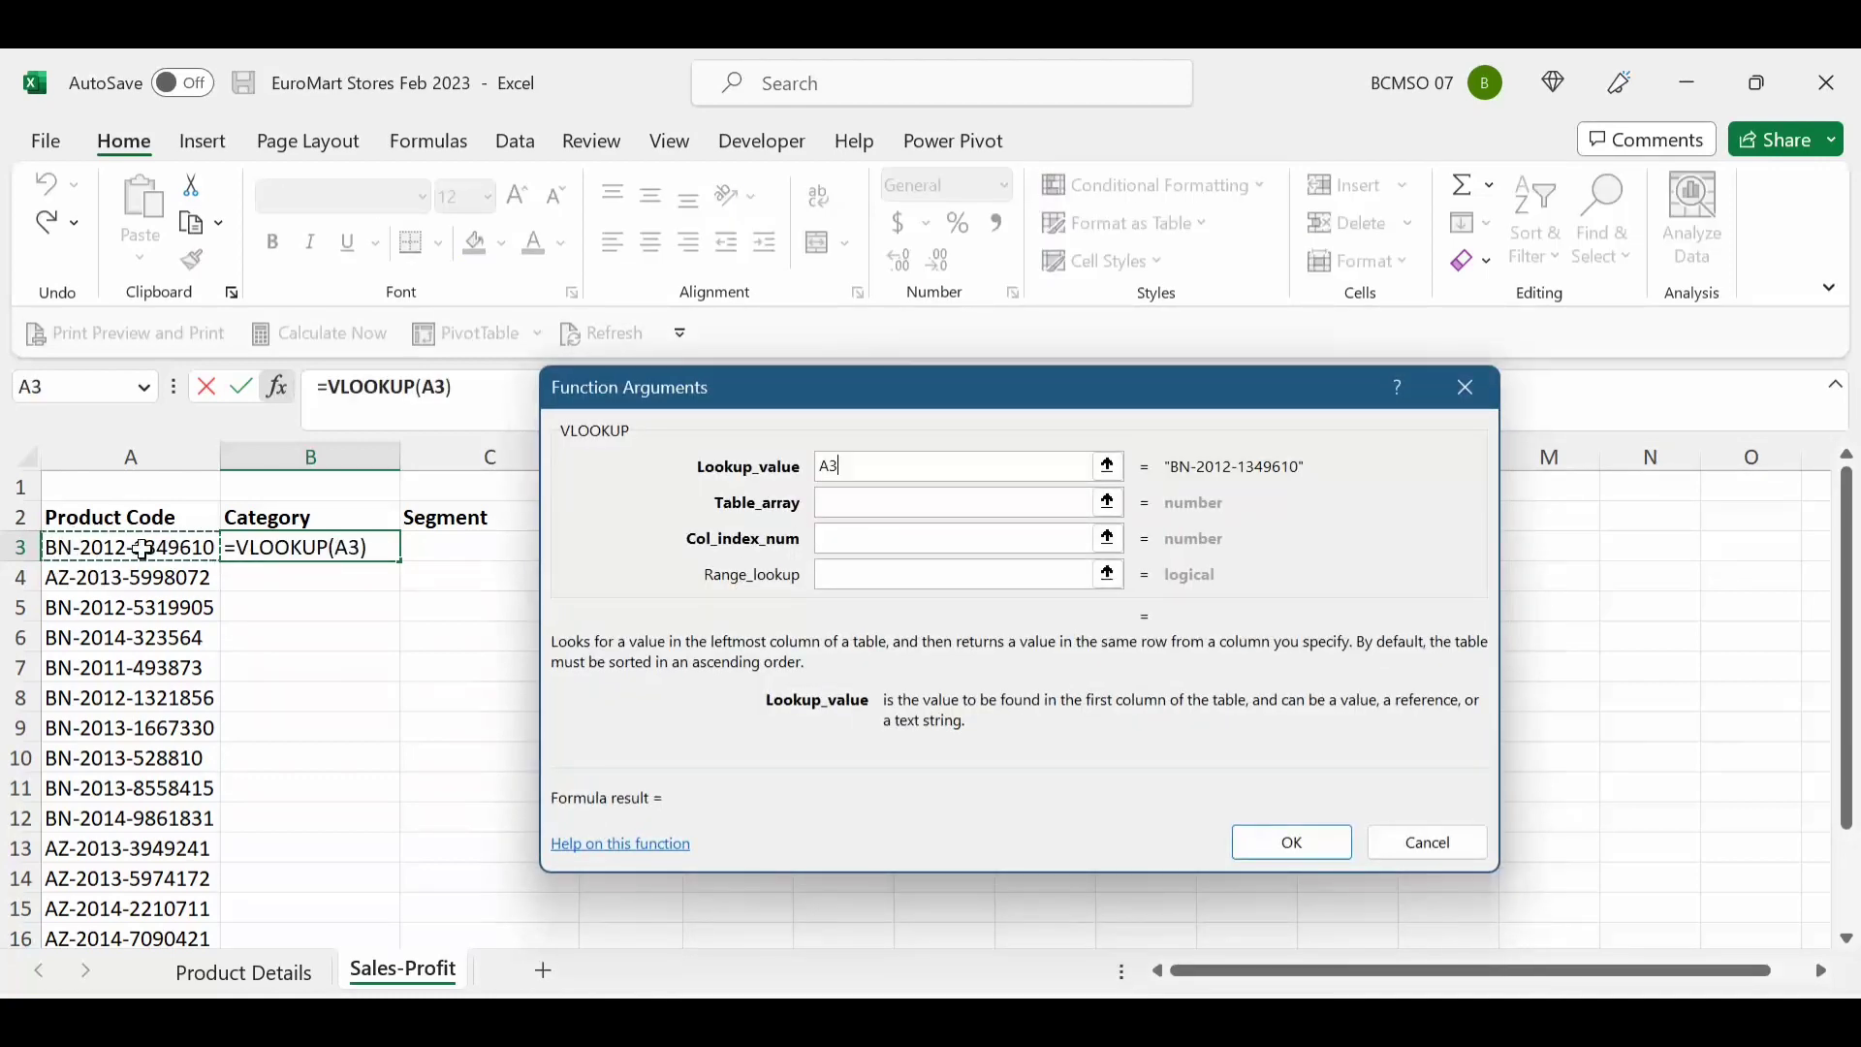
key("F4")
key("F4")
key("F4")
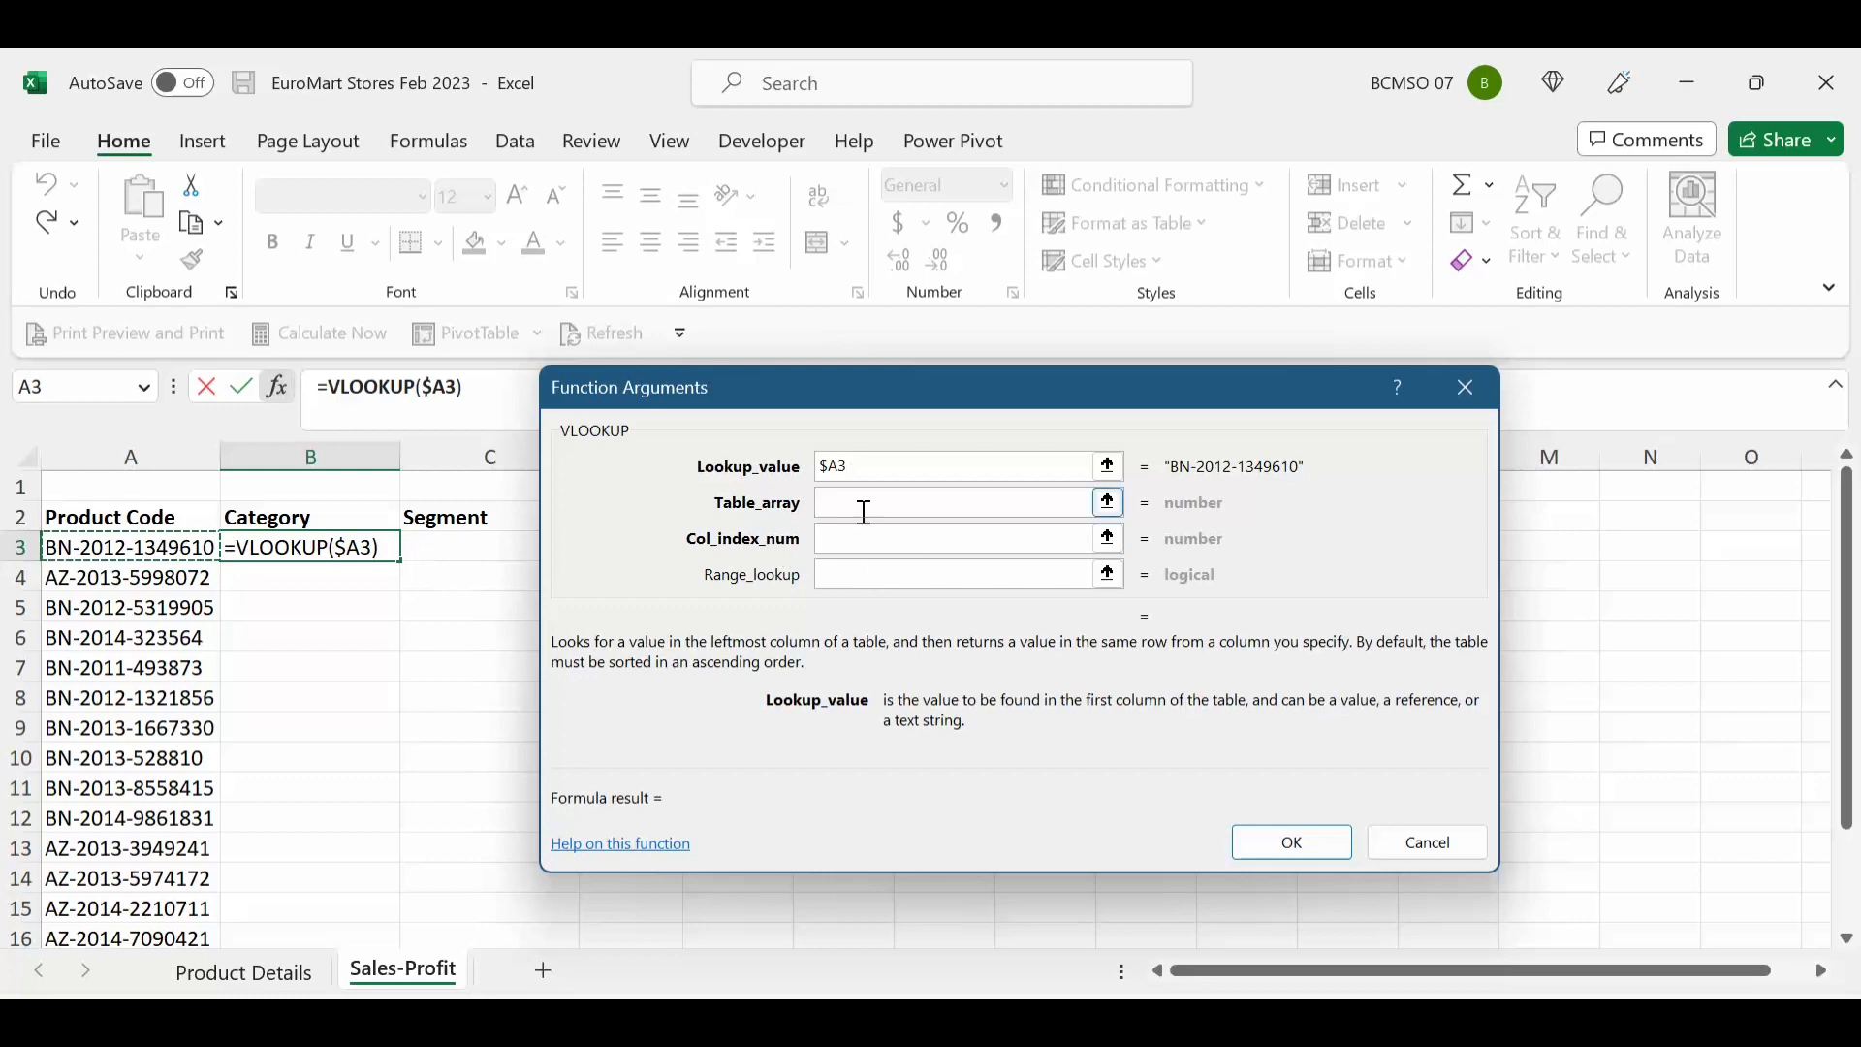
left_click(865, 509)
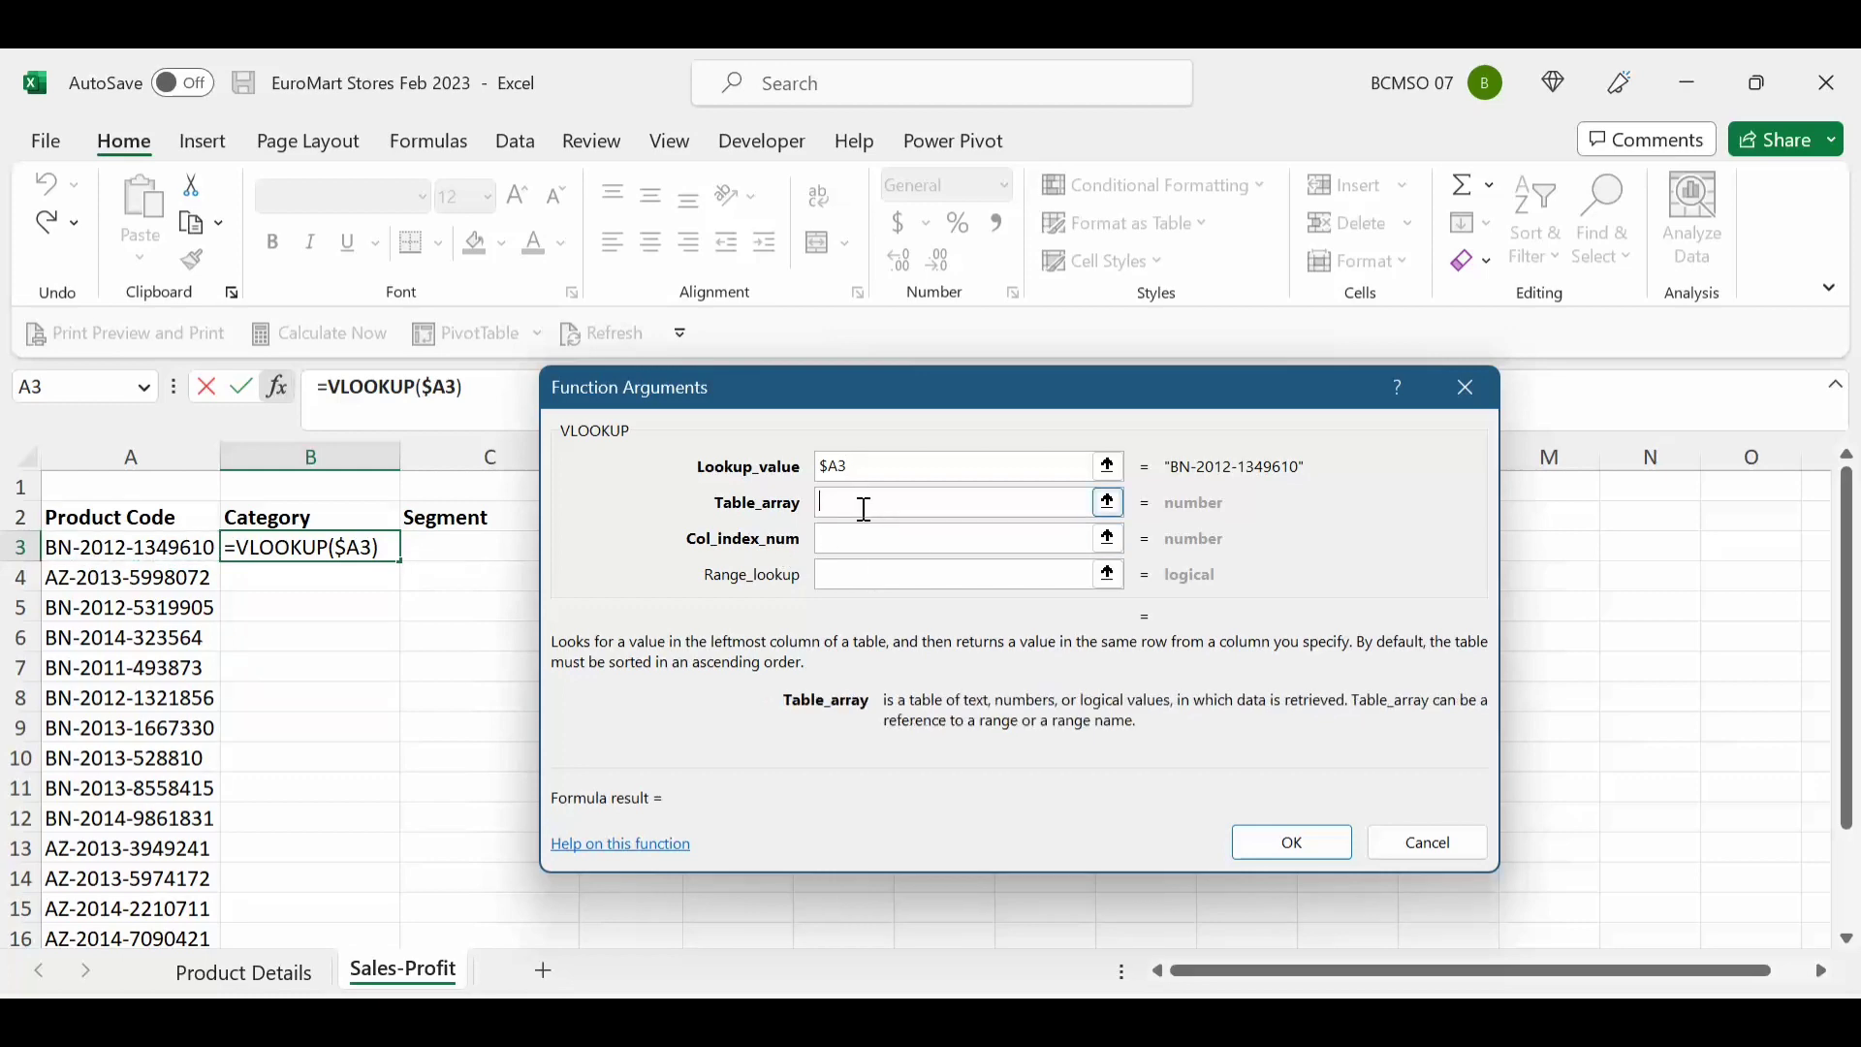
left_click(291, 972)
left_click_drag(176, 456, 1057, 554)
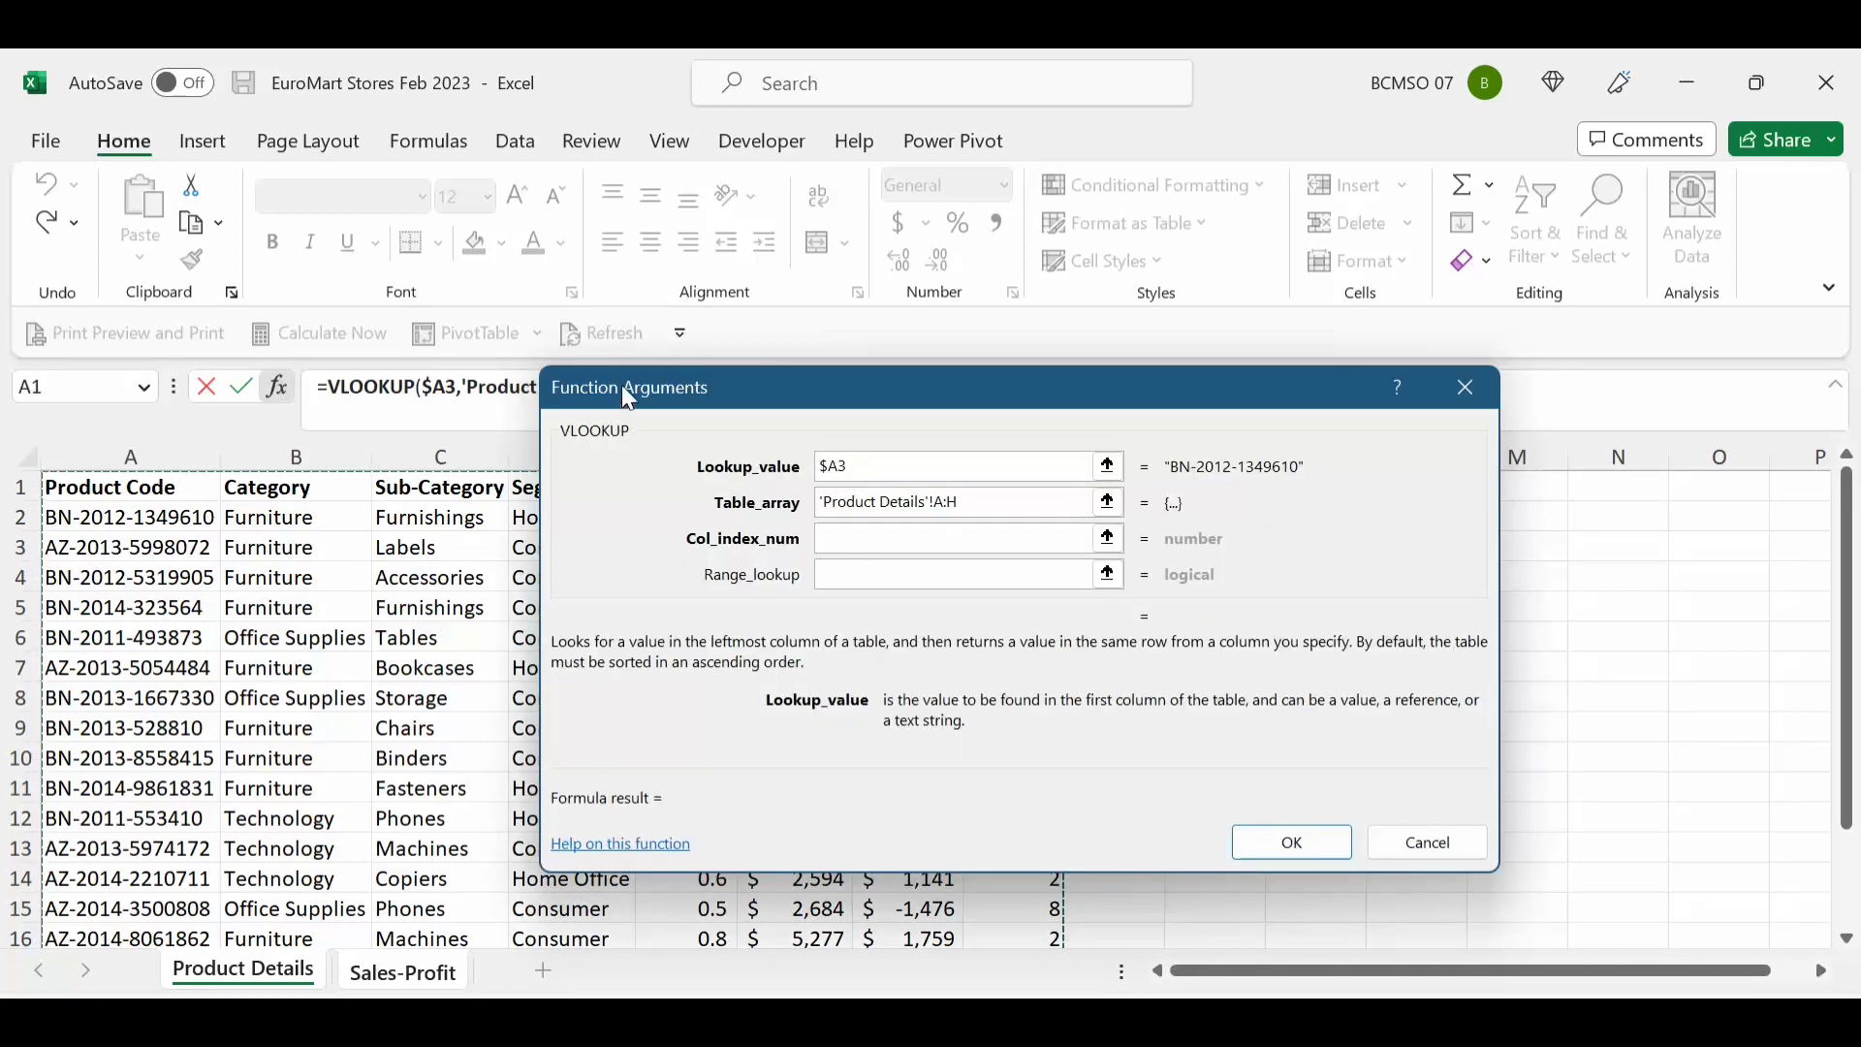
left_click_drag(625, 392, 788, 536)
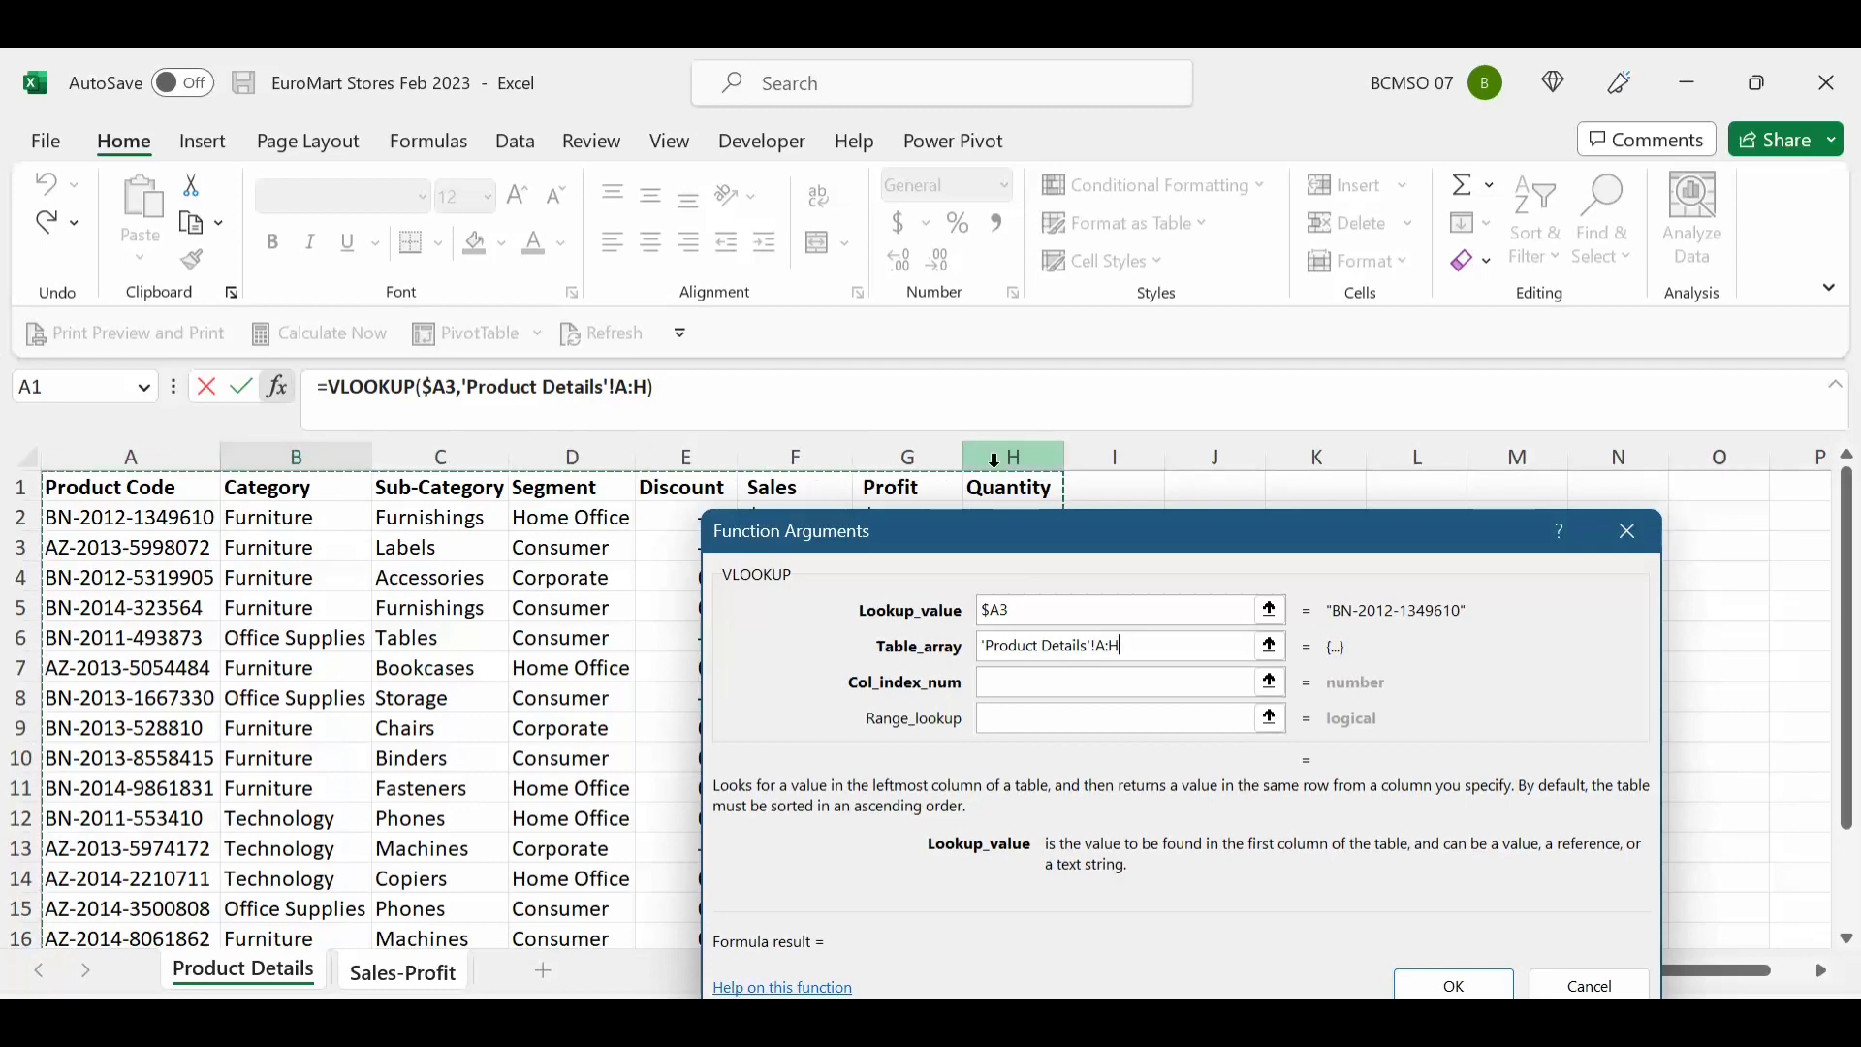
left_click_drag(1015, 531, 940, 350)
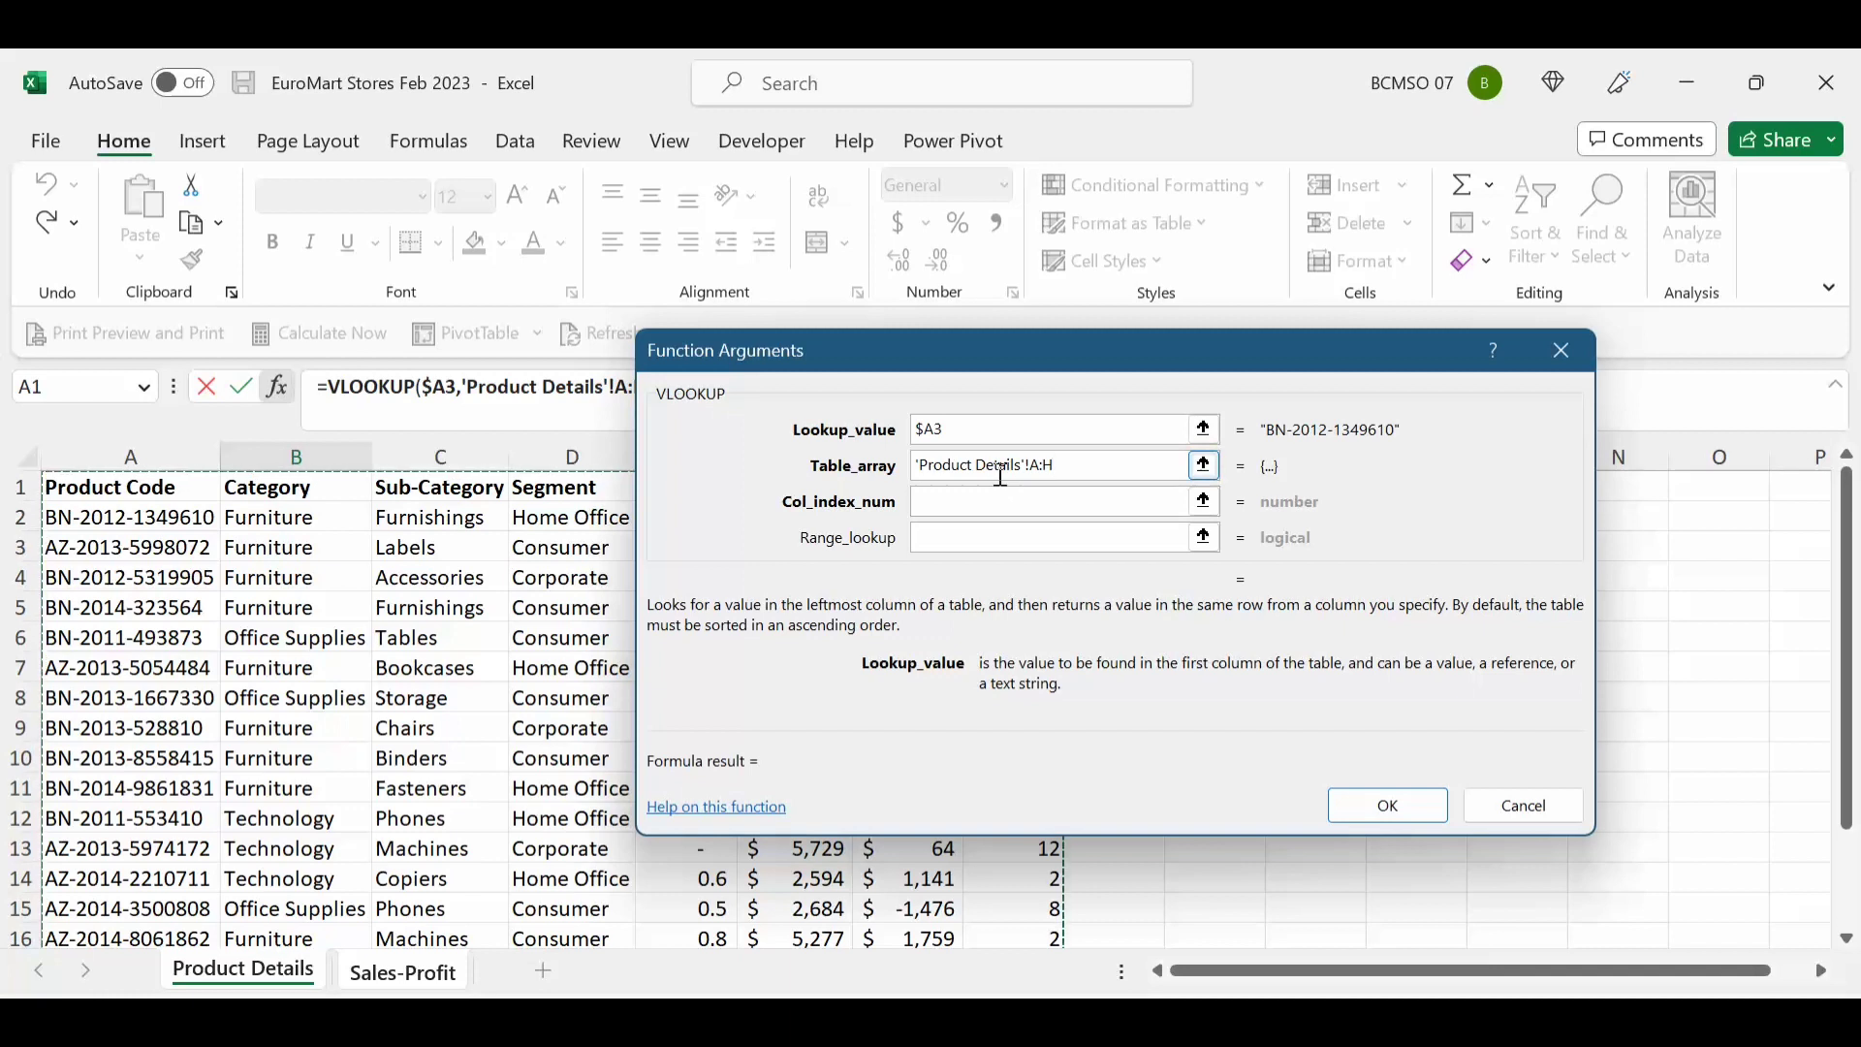
key("F4")
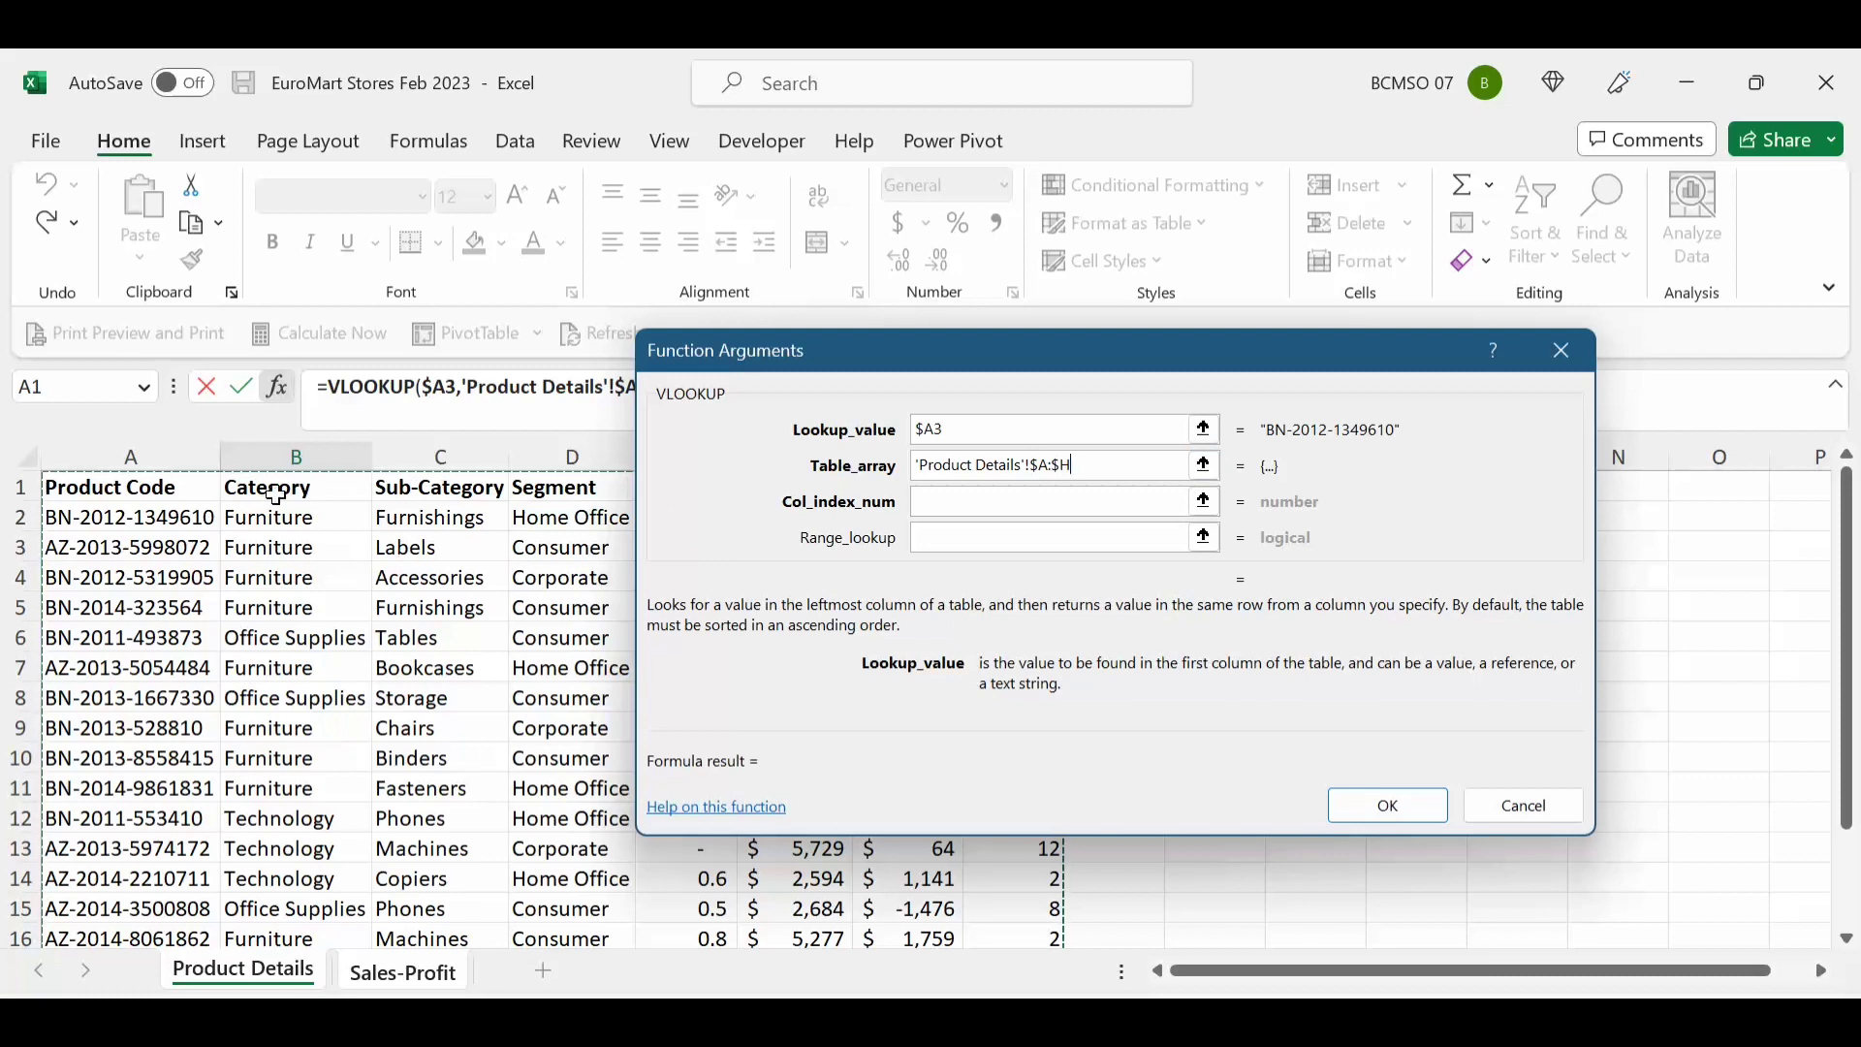
Step: Set the VLOOKUP column index to 2 and match type 0, and confirm it
left_click(964, 504)
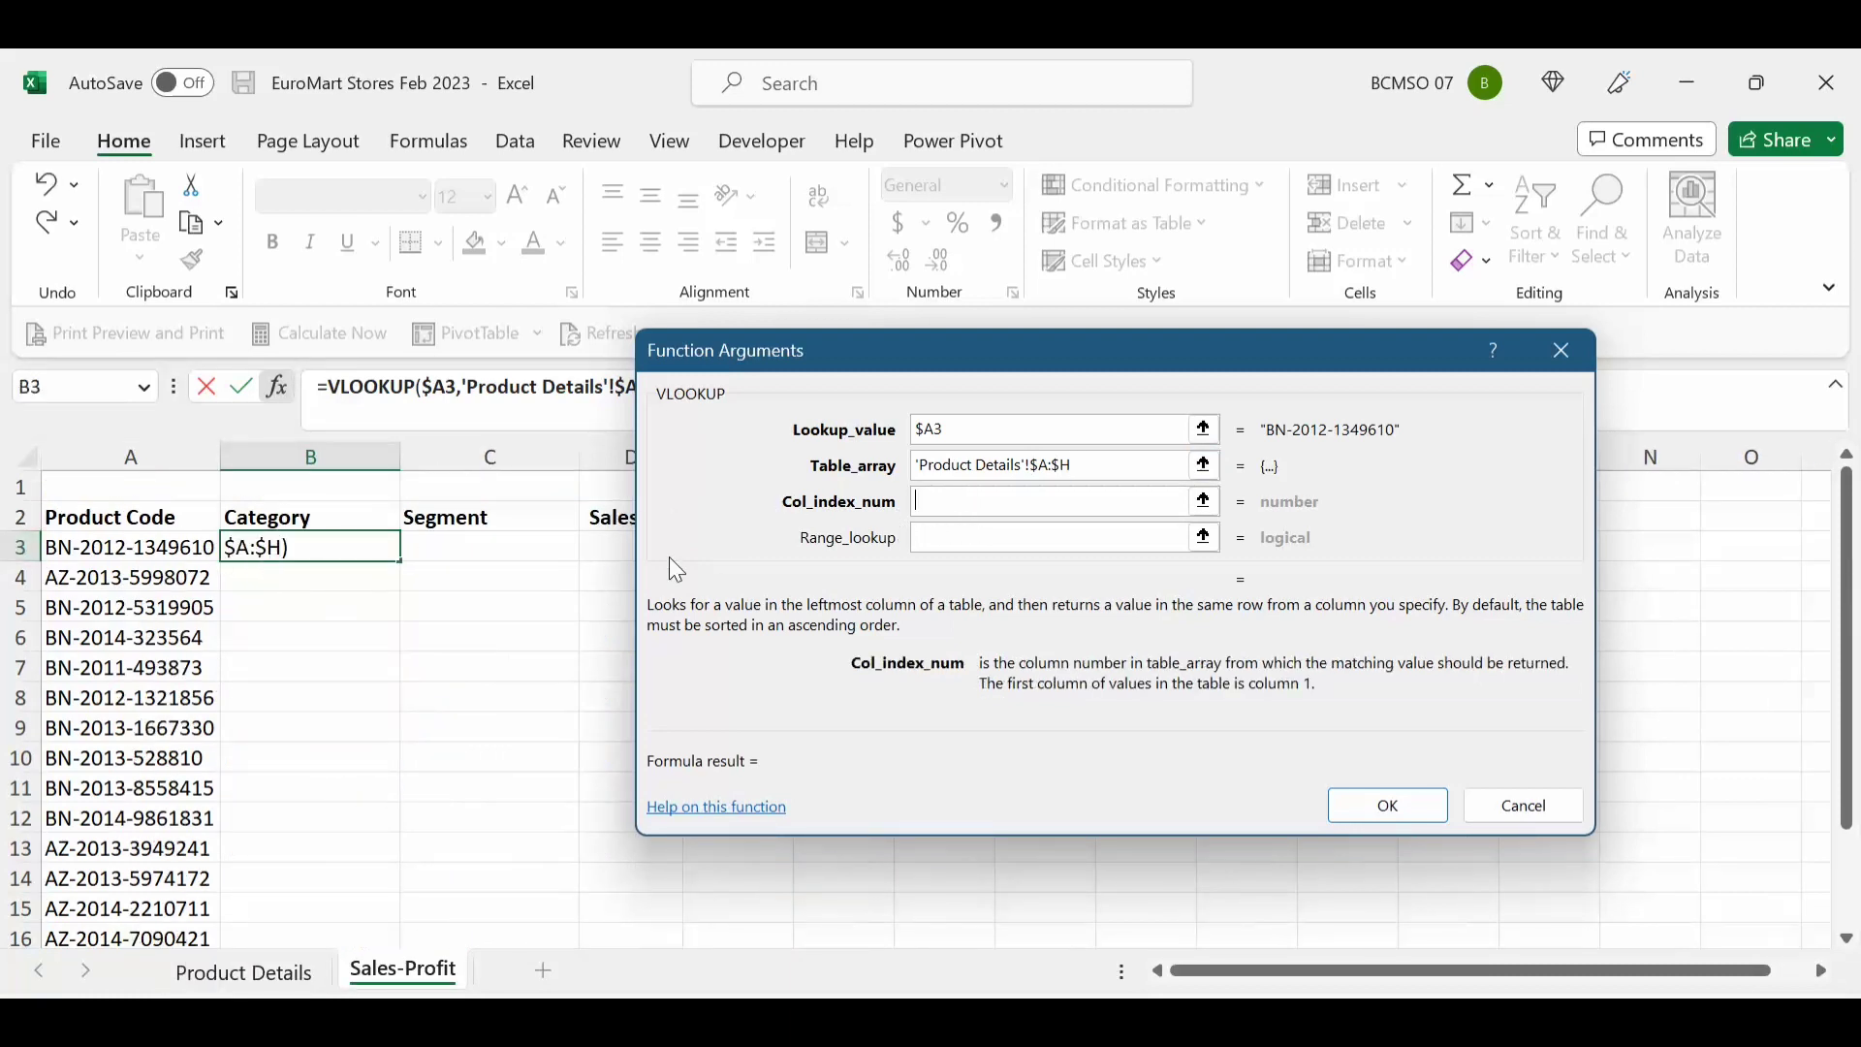
type("2")
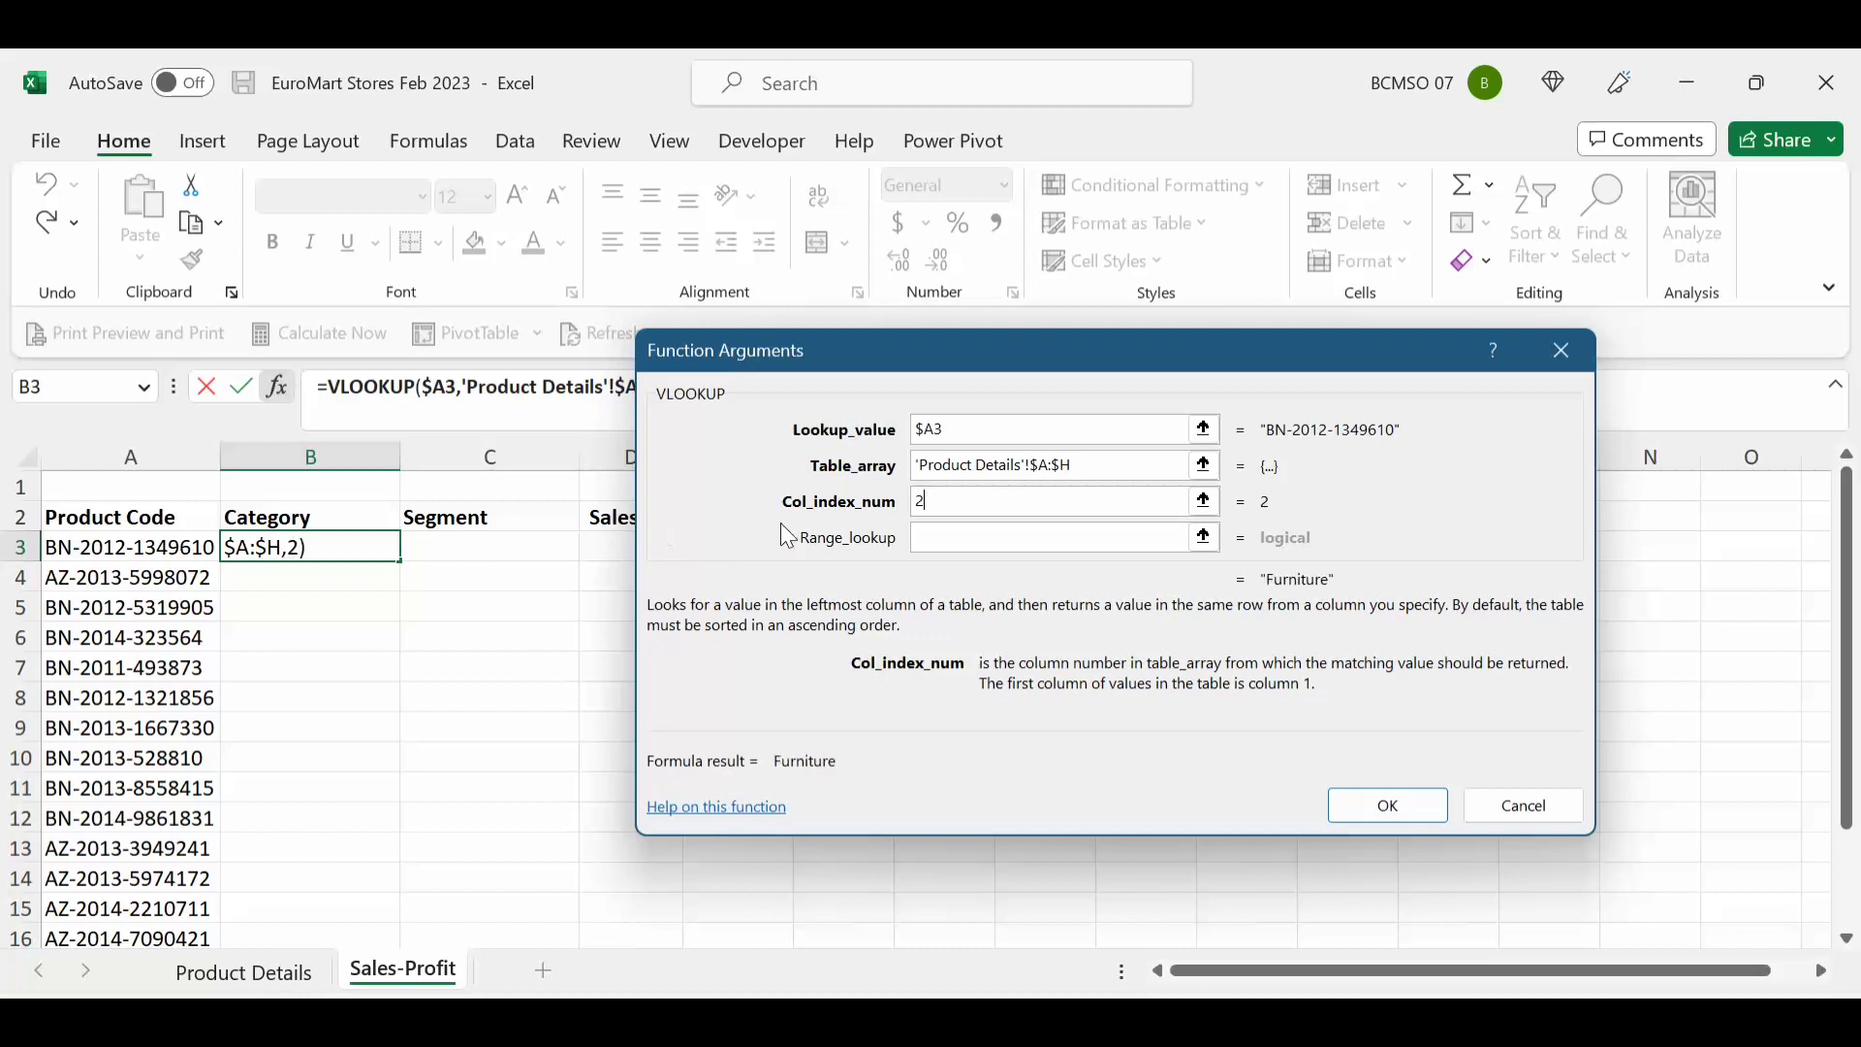
left_click(979, 540)
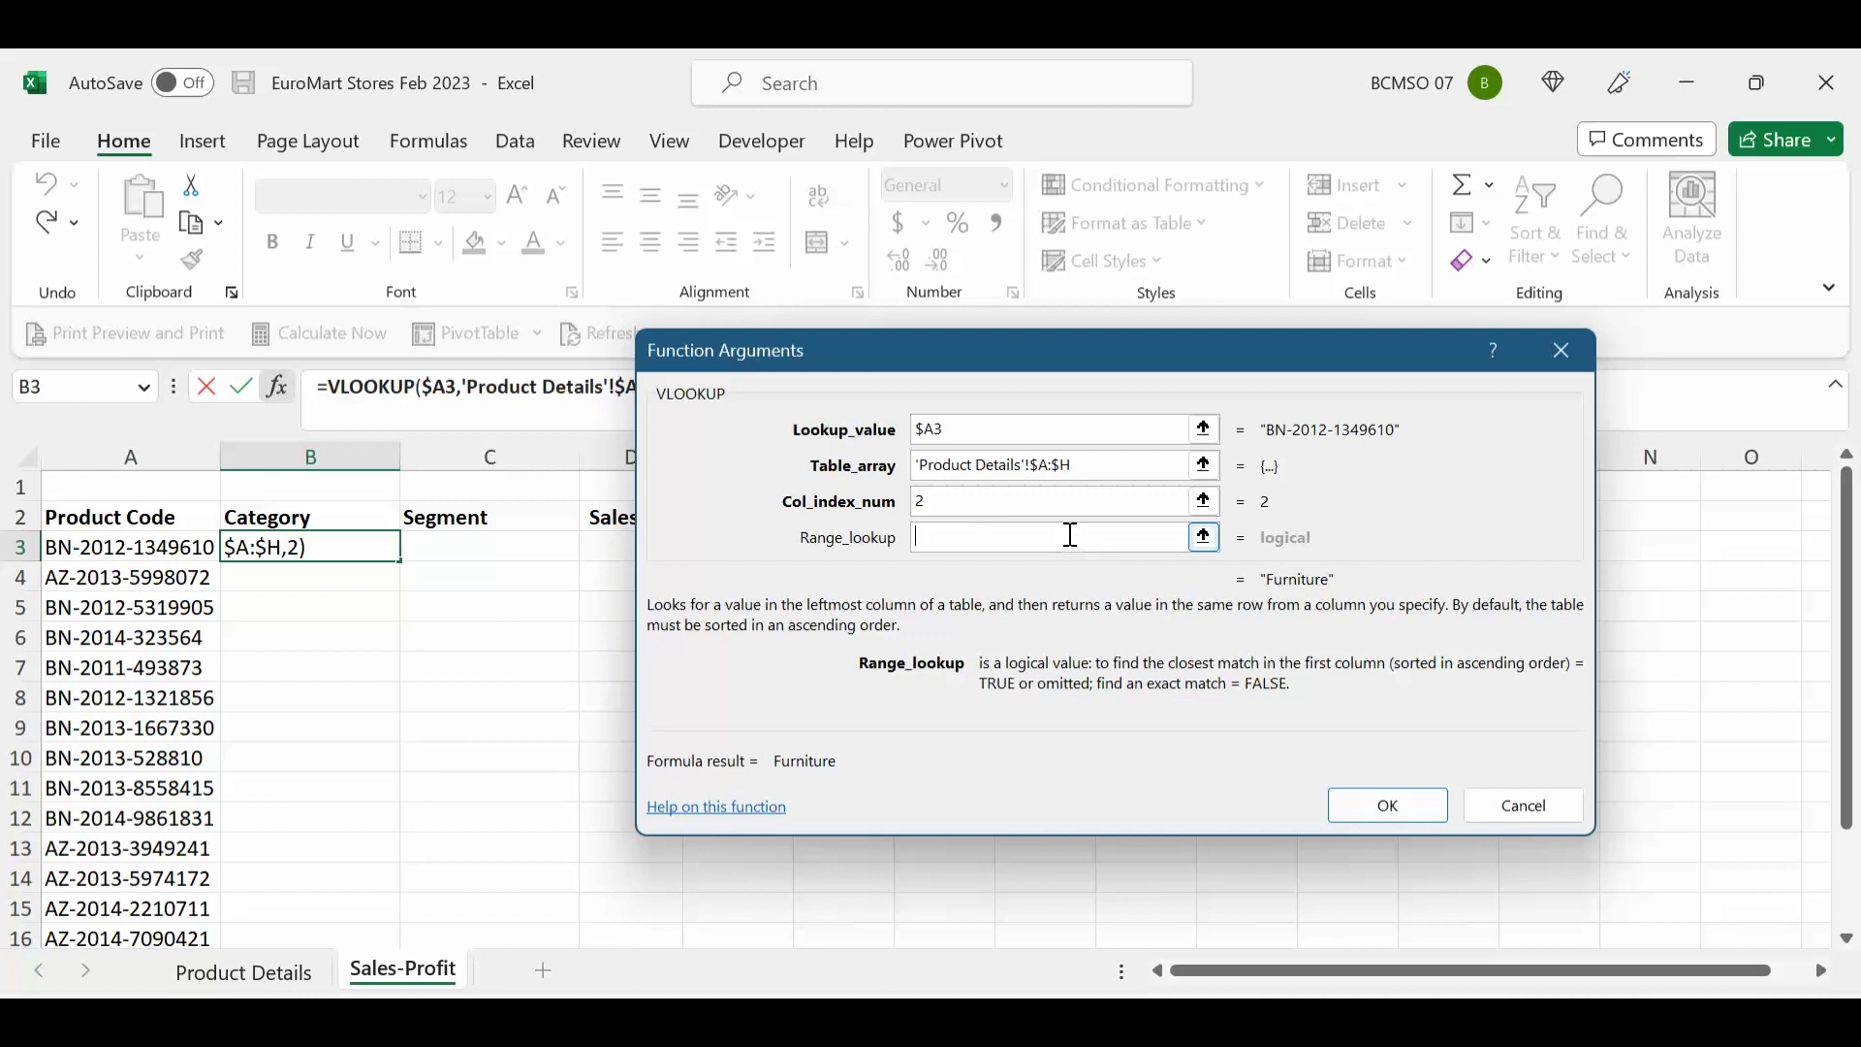
type("0")
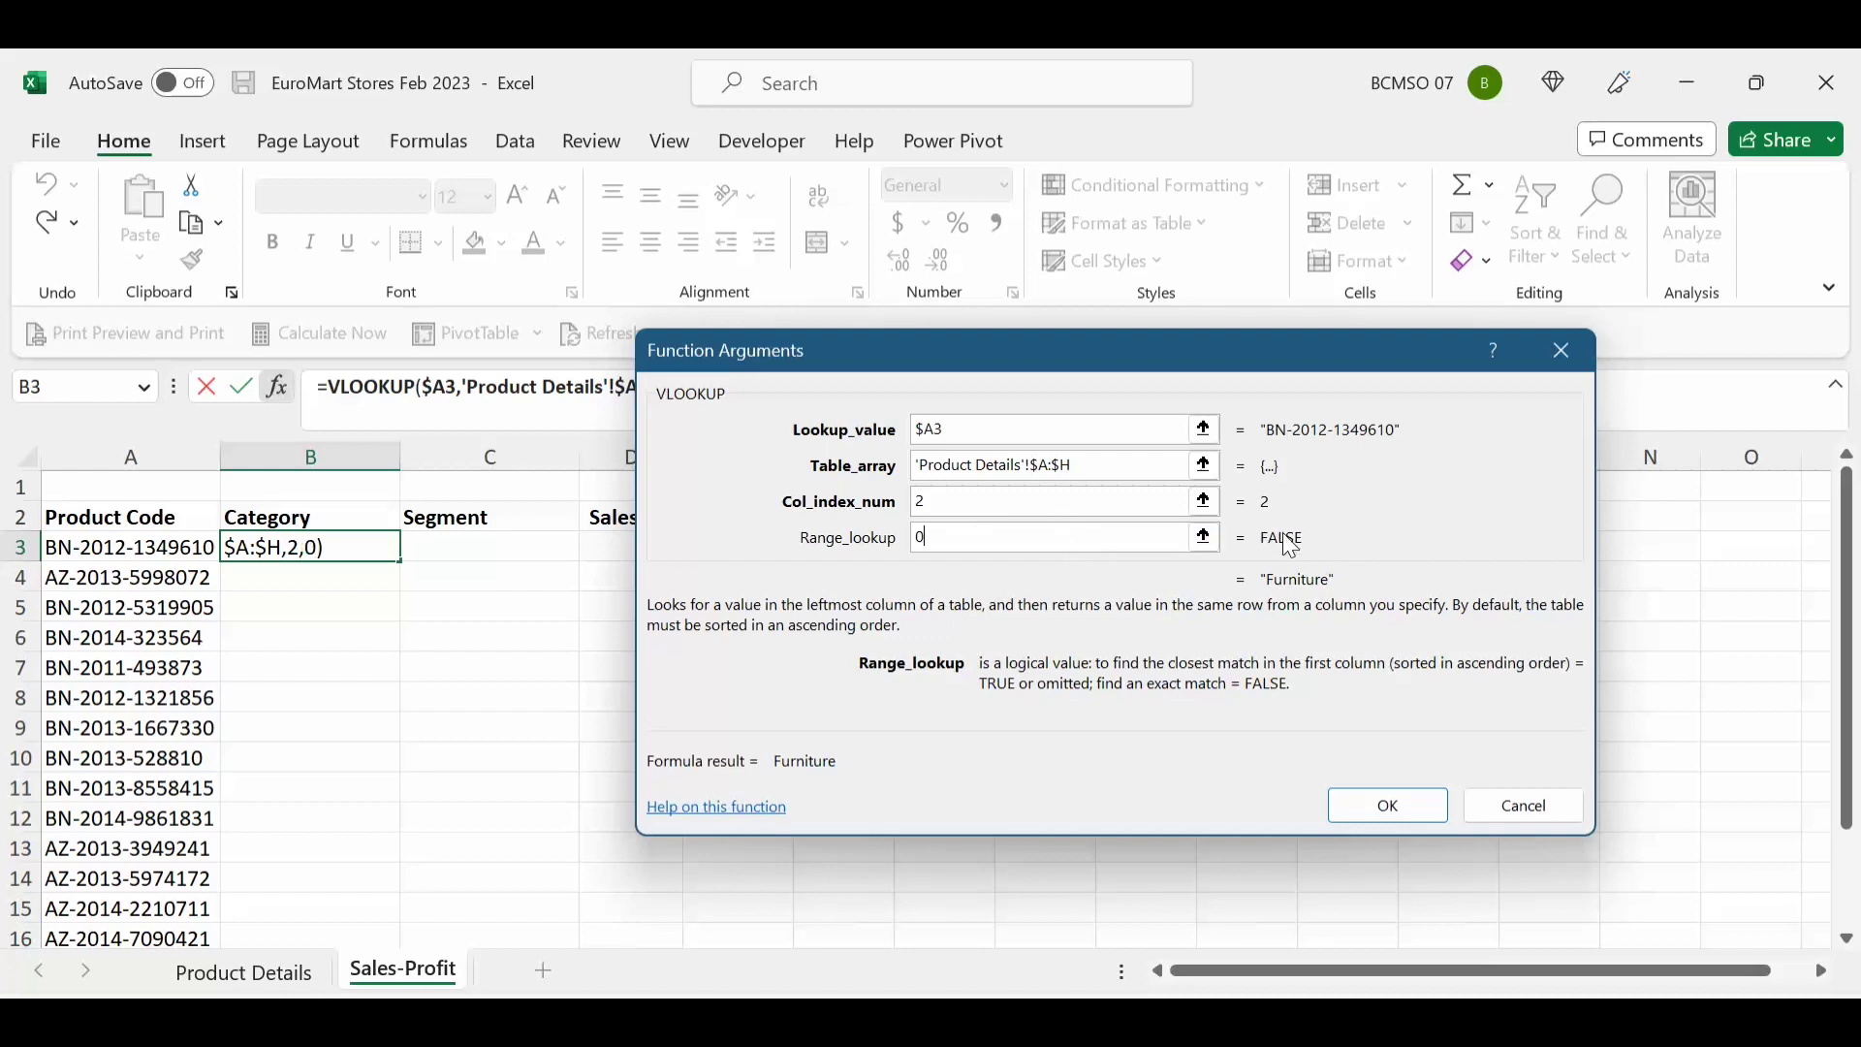
left_click(1384, 812)
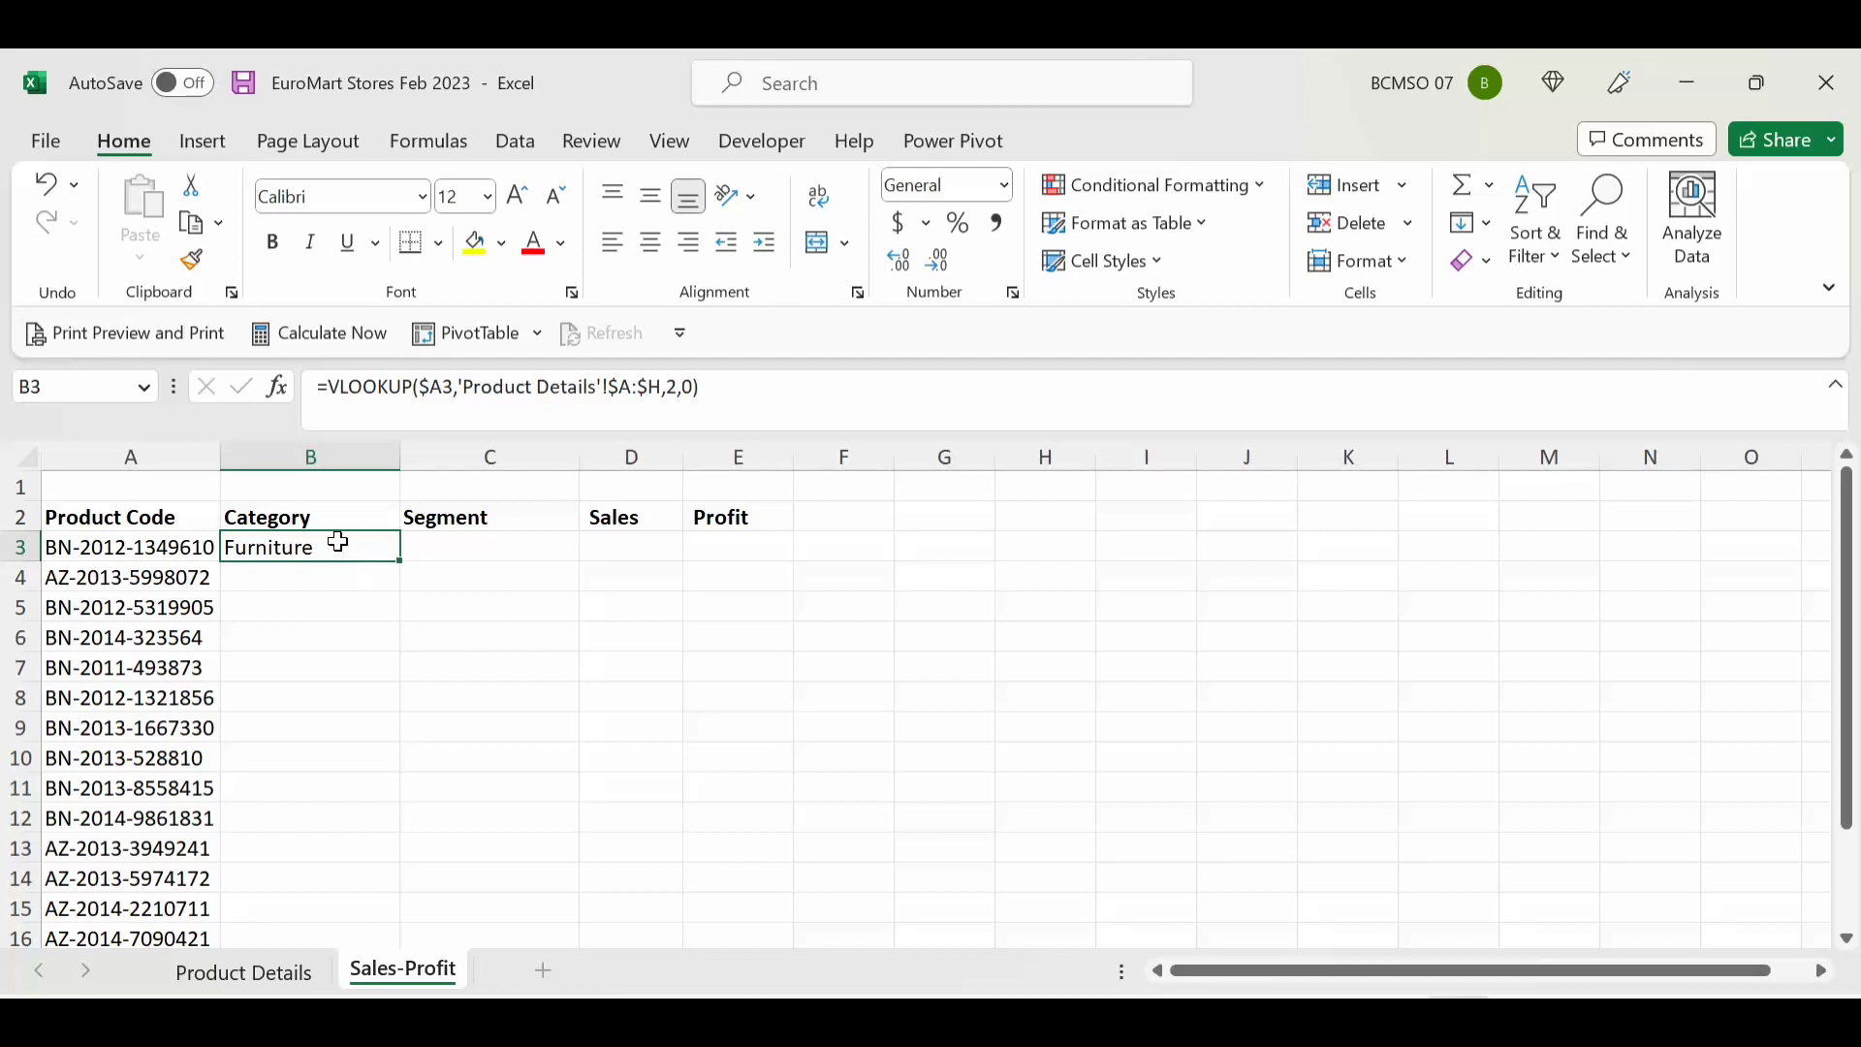
Step: Check where the Segment column sits on Product Details, then return to Sales-Profit
left_click(288, 971)
left_click(543, 487)
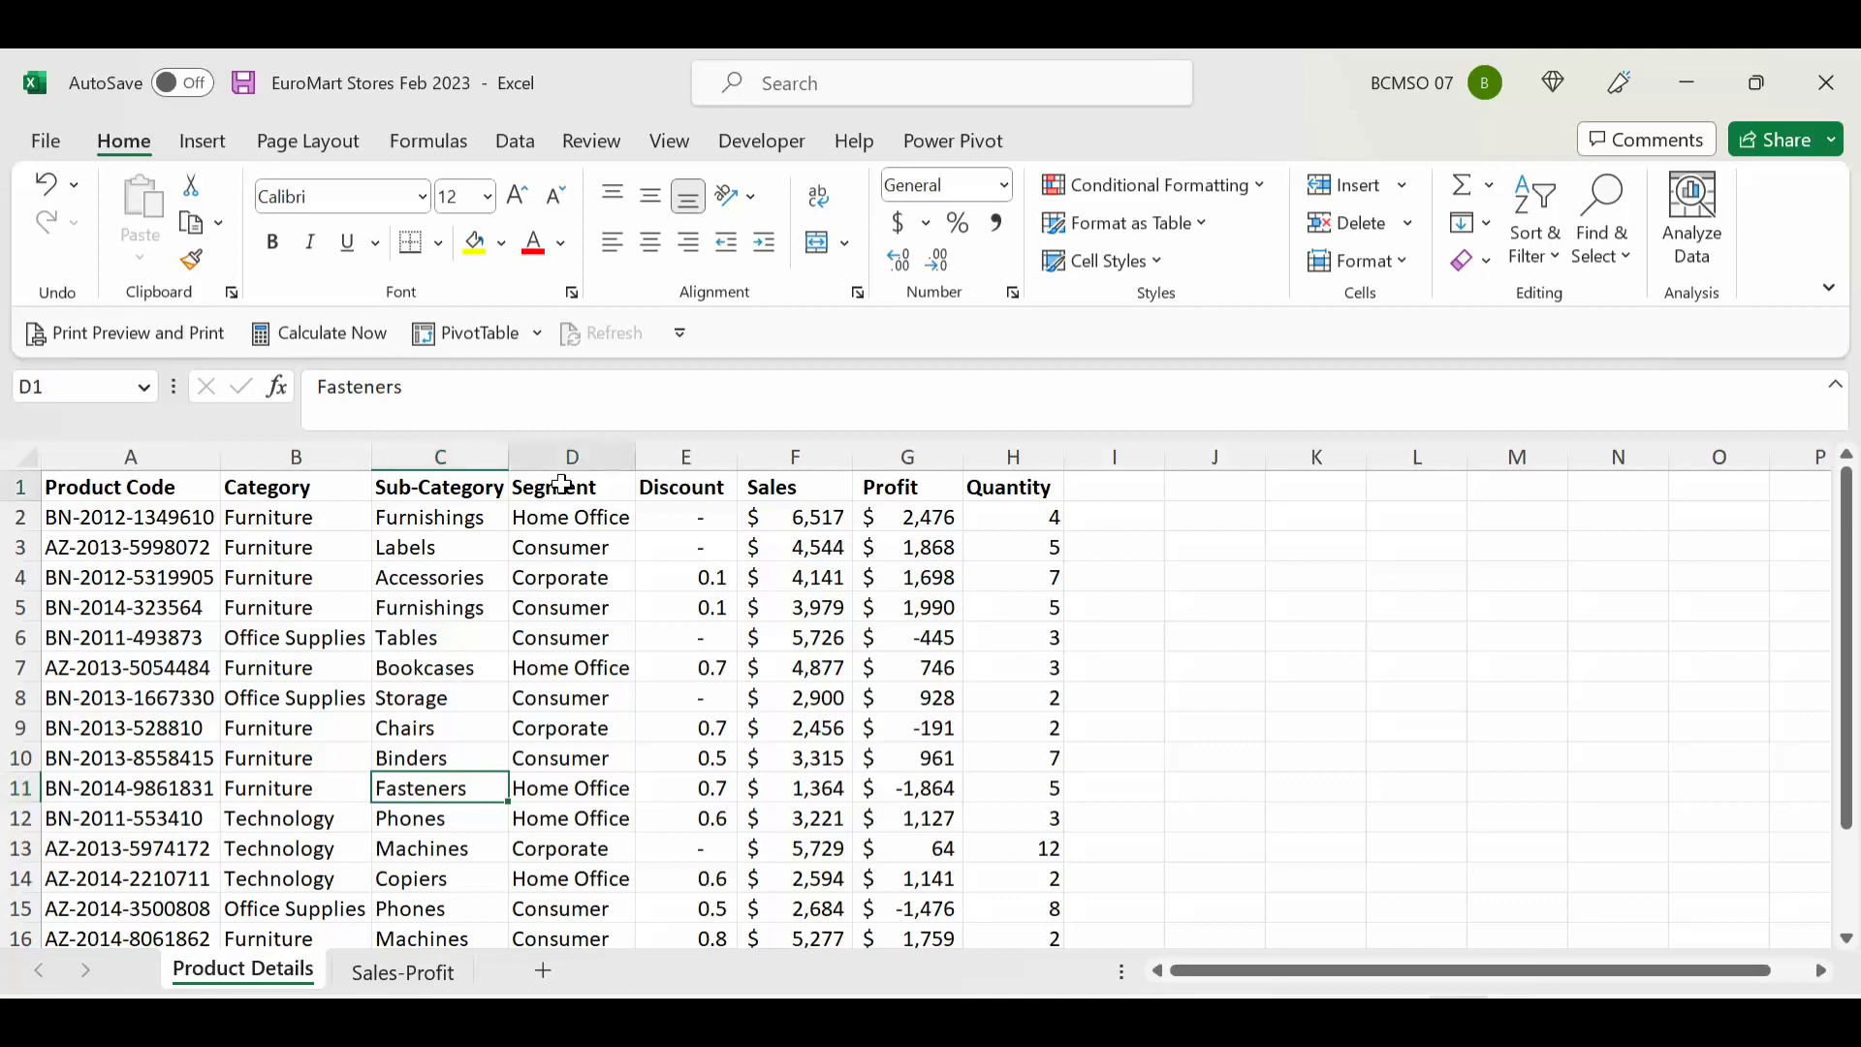
left_click(398, 972)
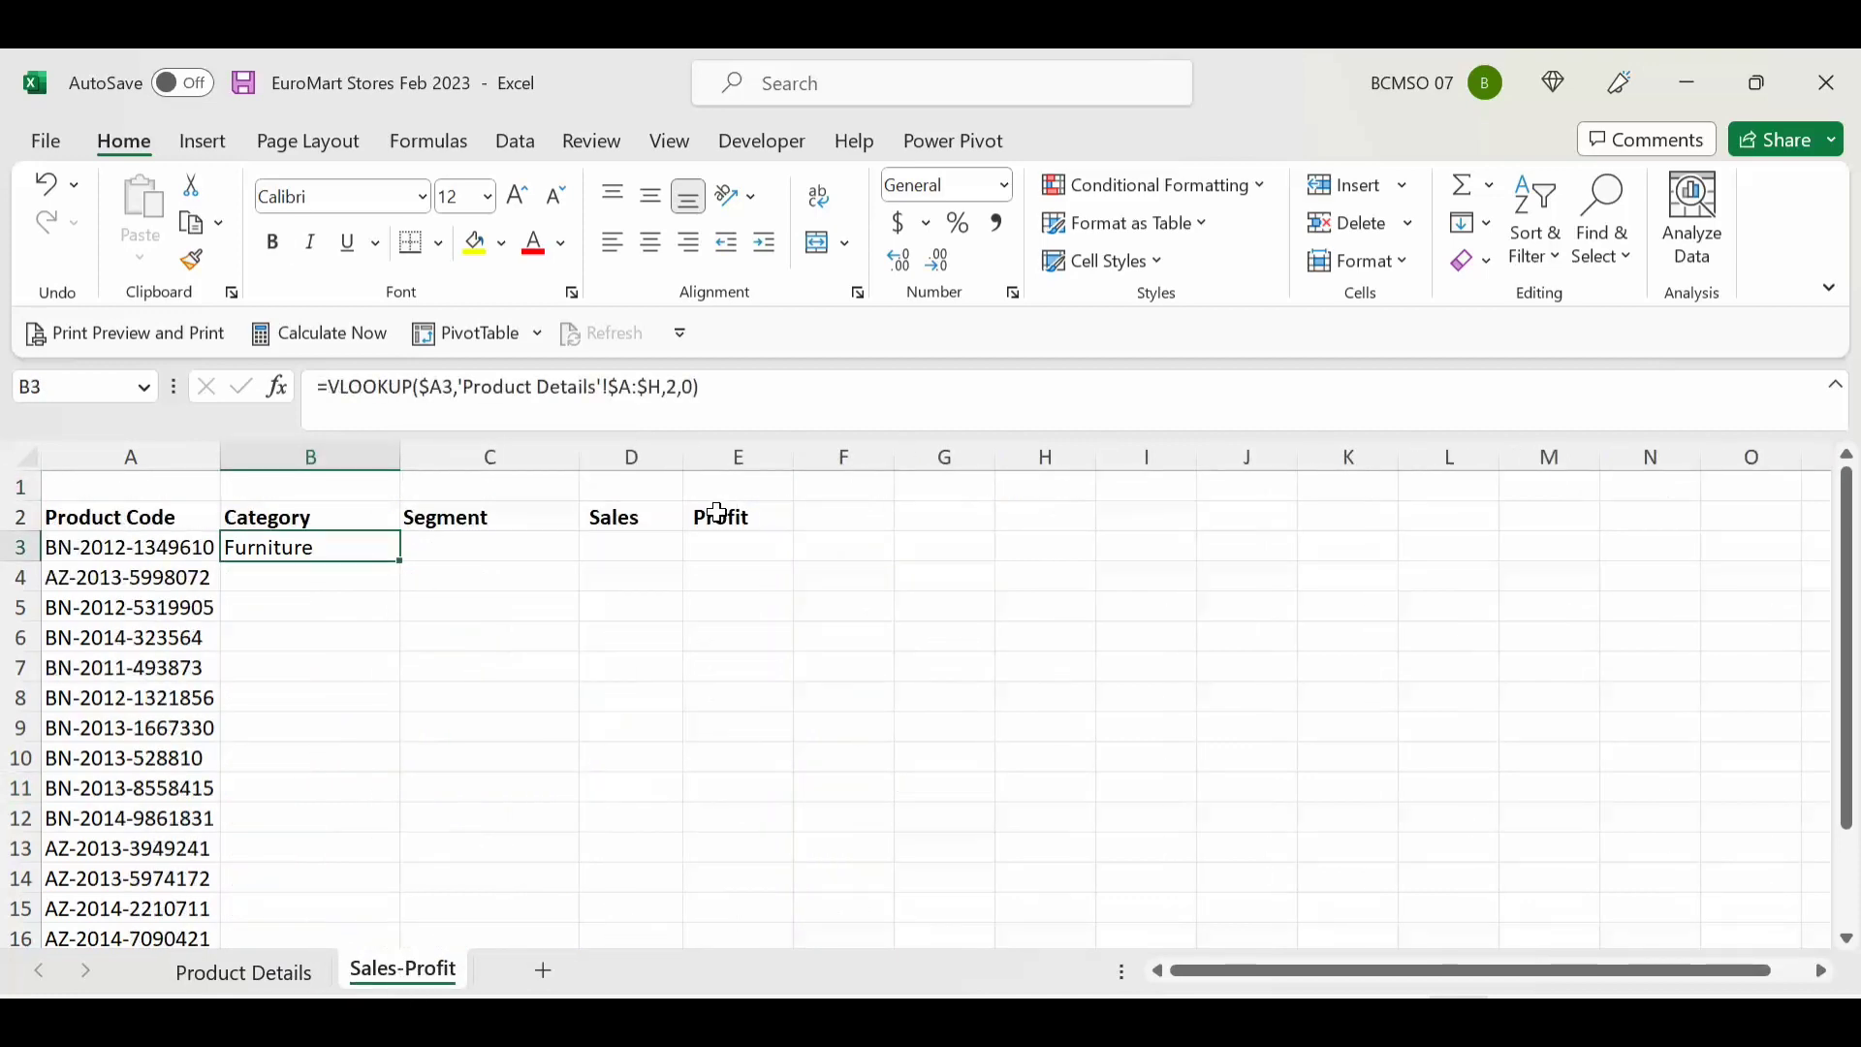
Step: Copy B3's Category lookup and paste only its formula into C3
key("ctrl+c")
key("Right")
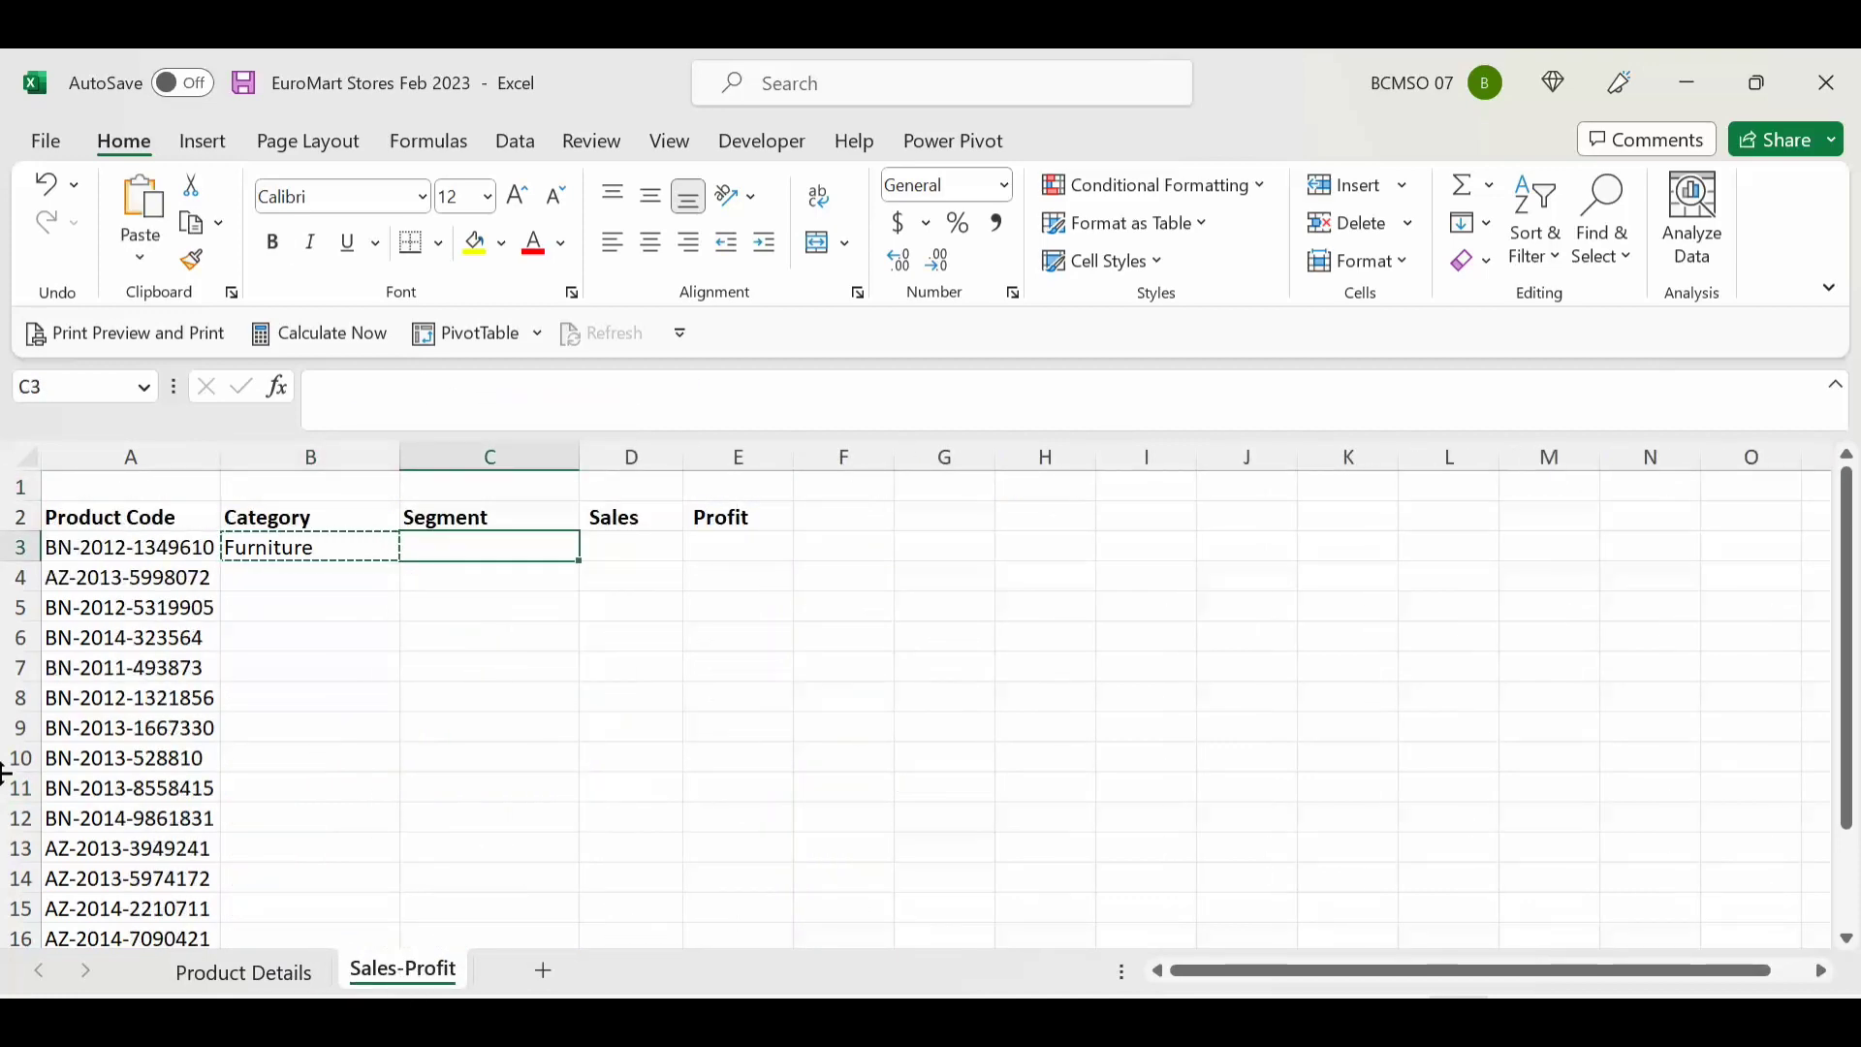
right_click(340, 544)
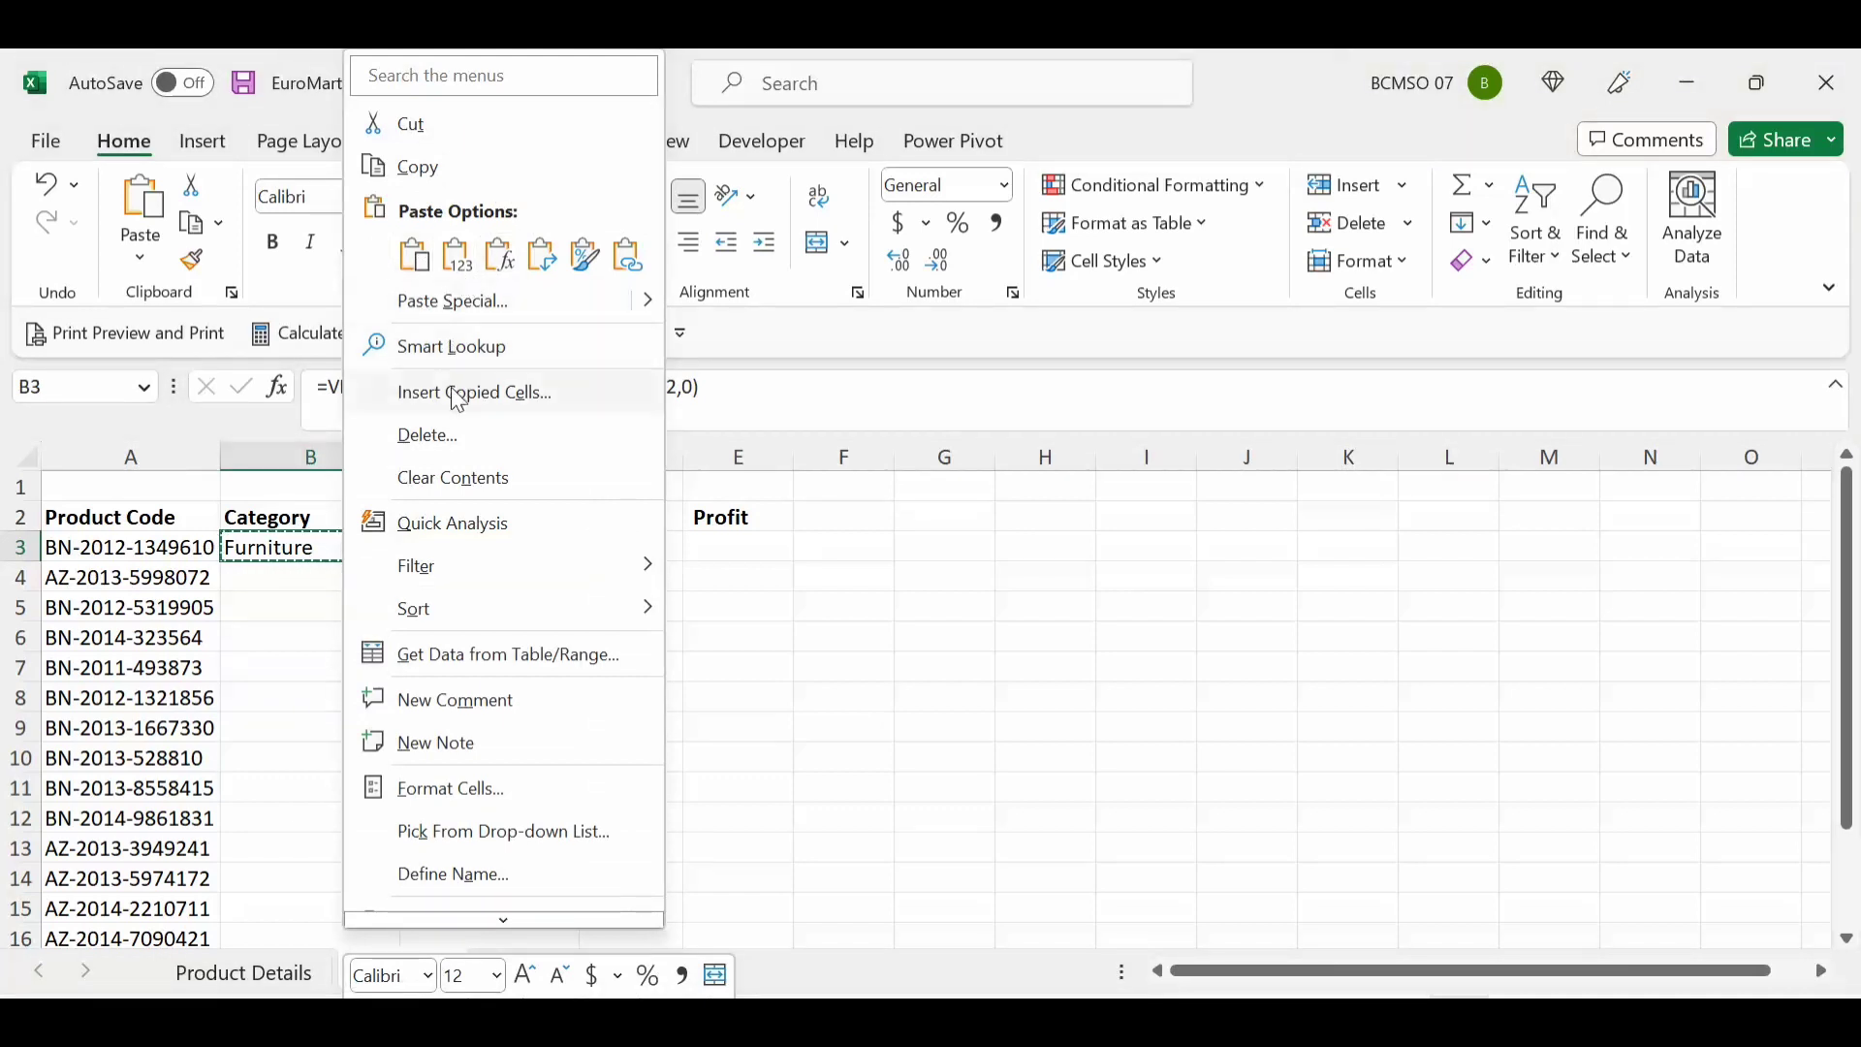
left_click(417, 167)
left_click(452, 547)
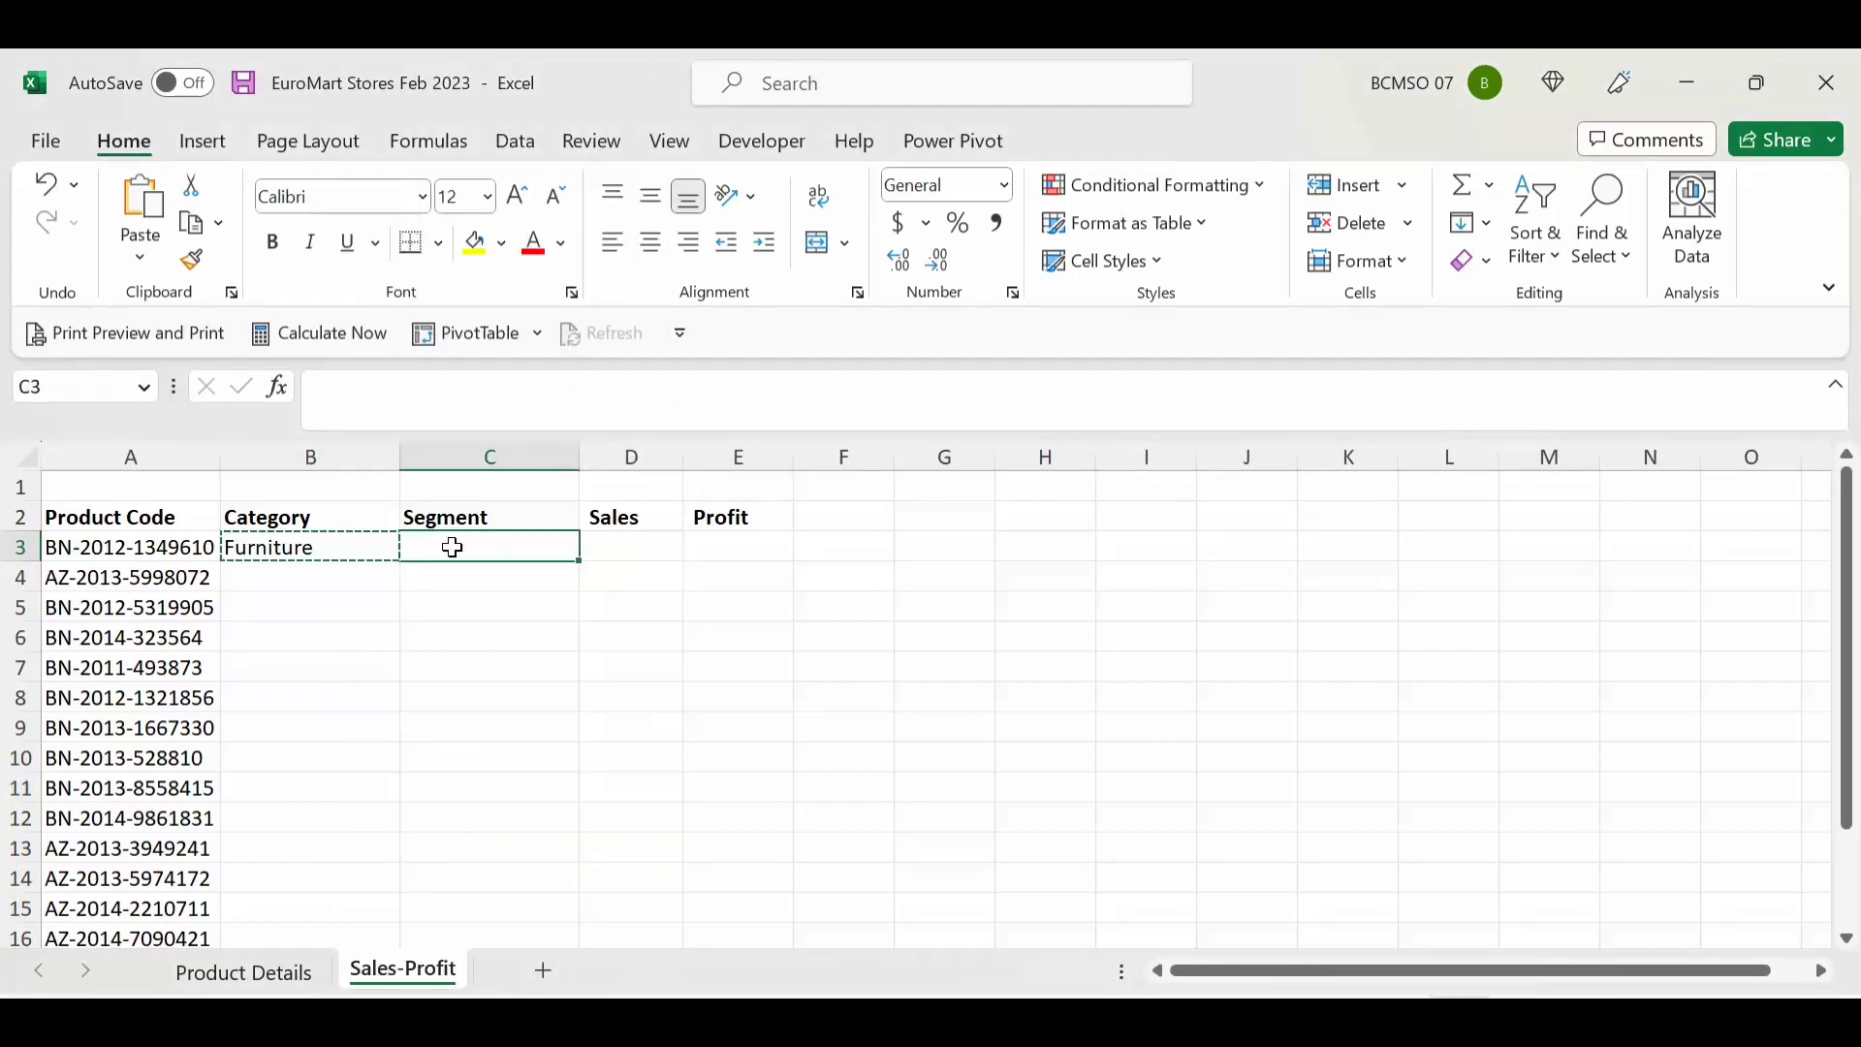
right_click(452, 547)
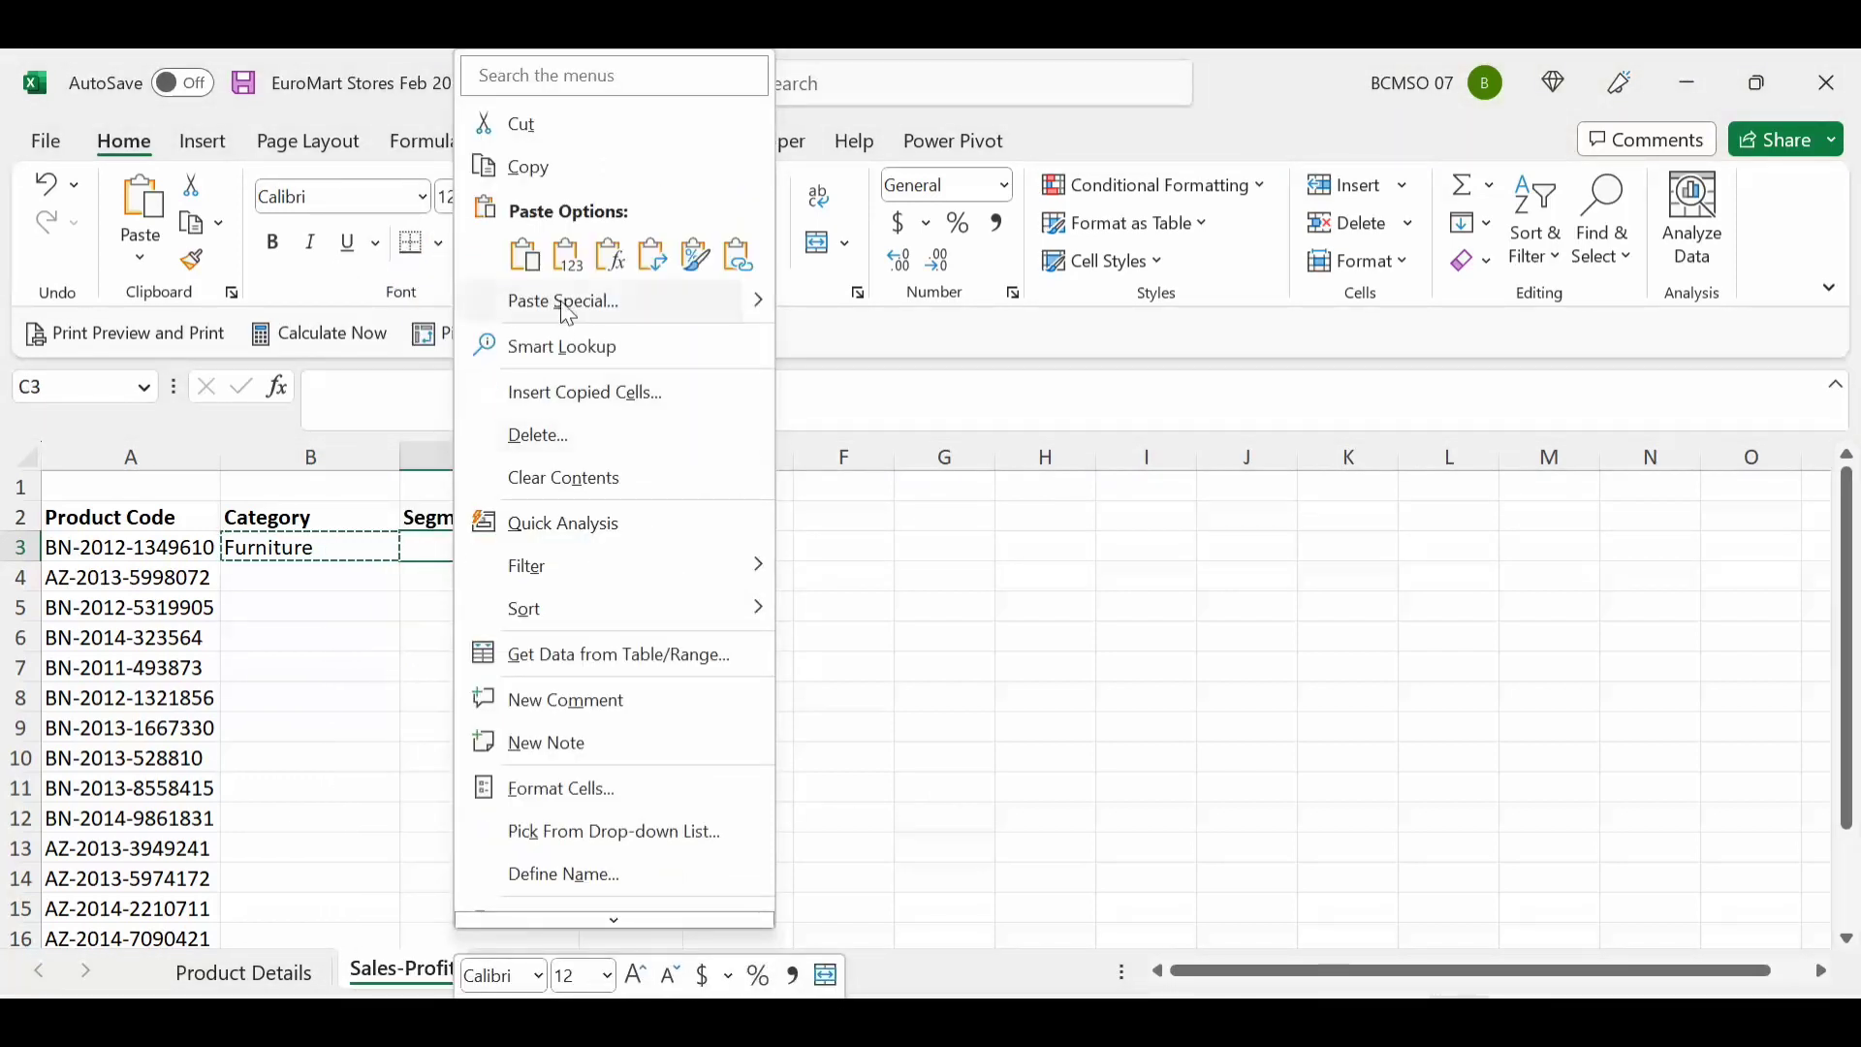
left_click(609, 266)
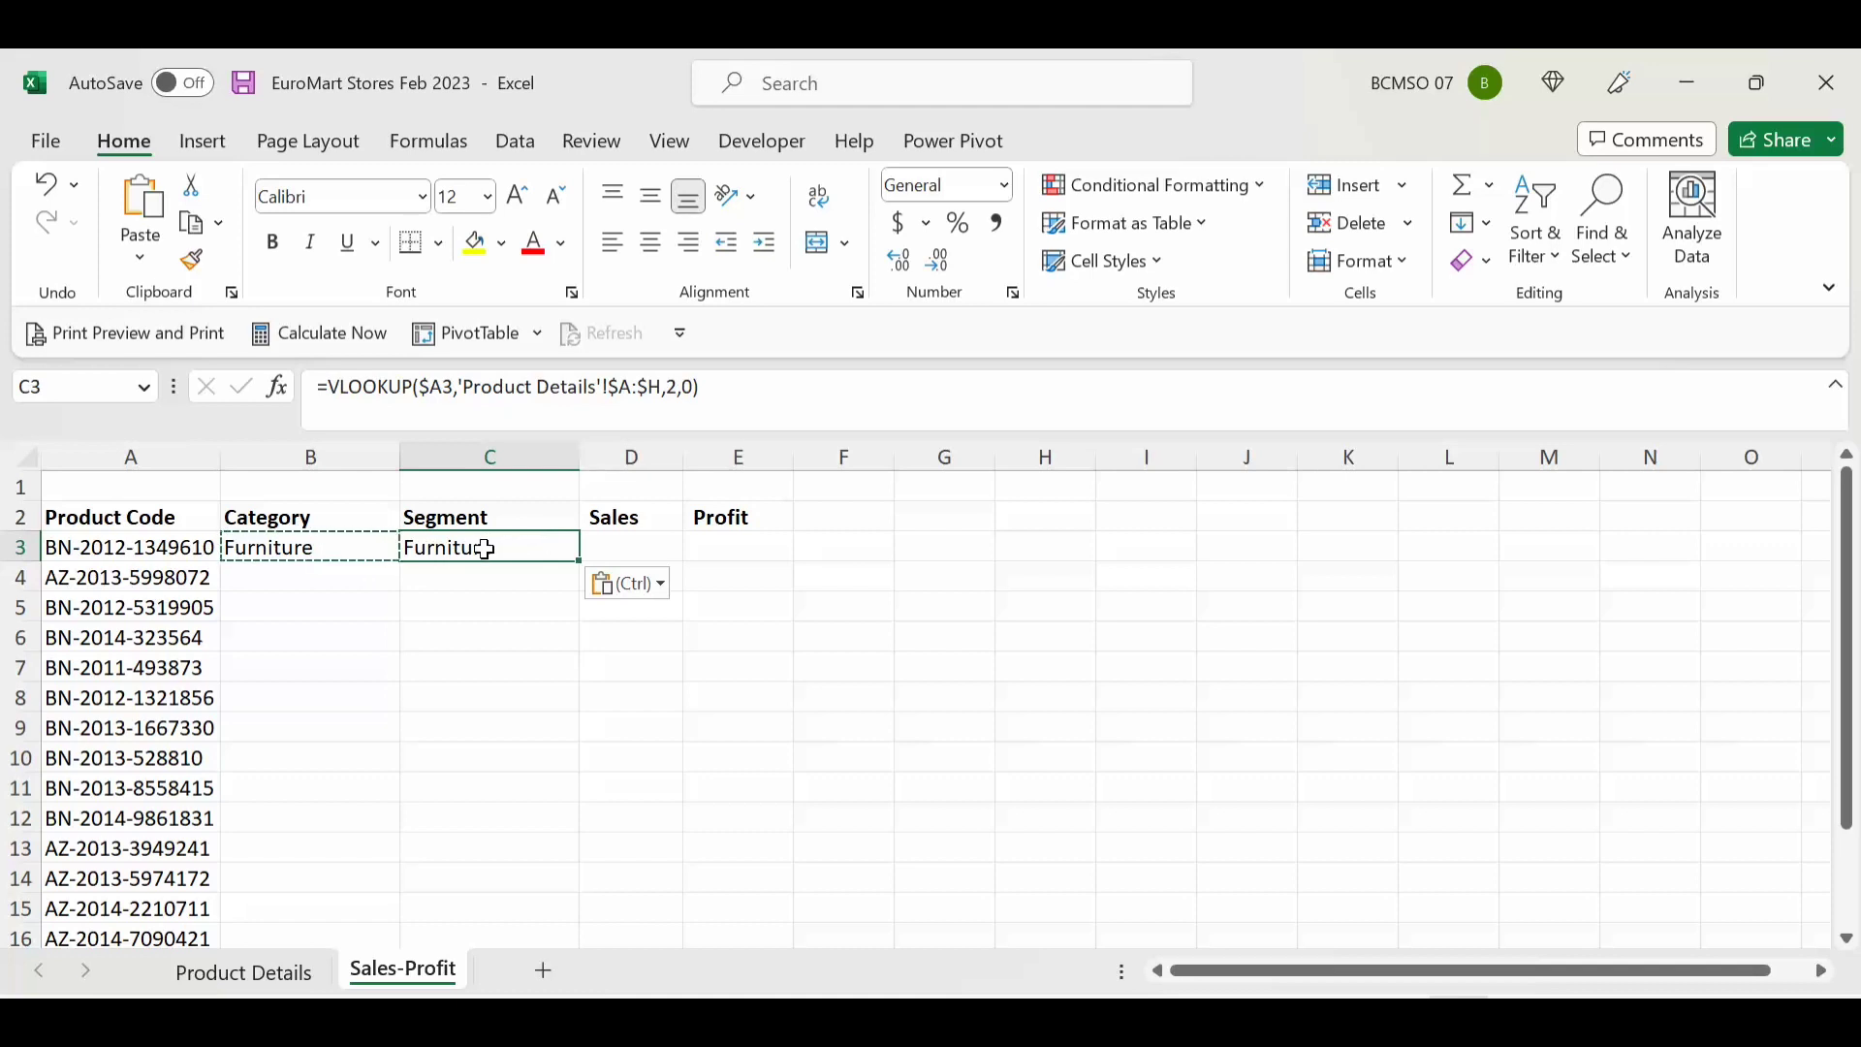
Step: Change C3's column index to 4 so it returns Home Office, then view Product Details
left_click(679, 386)
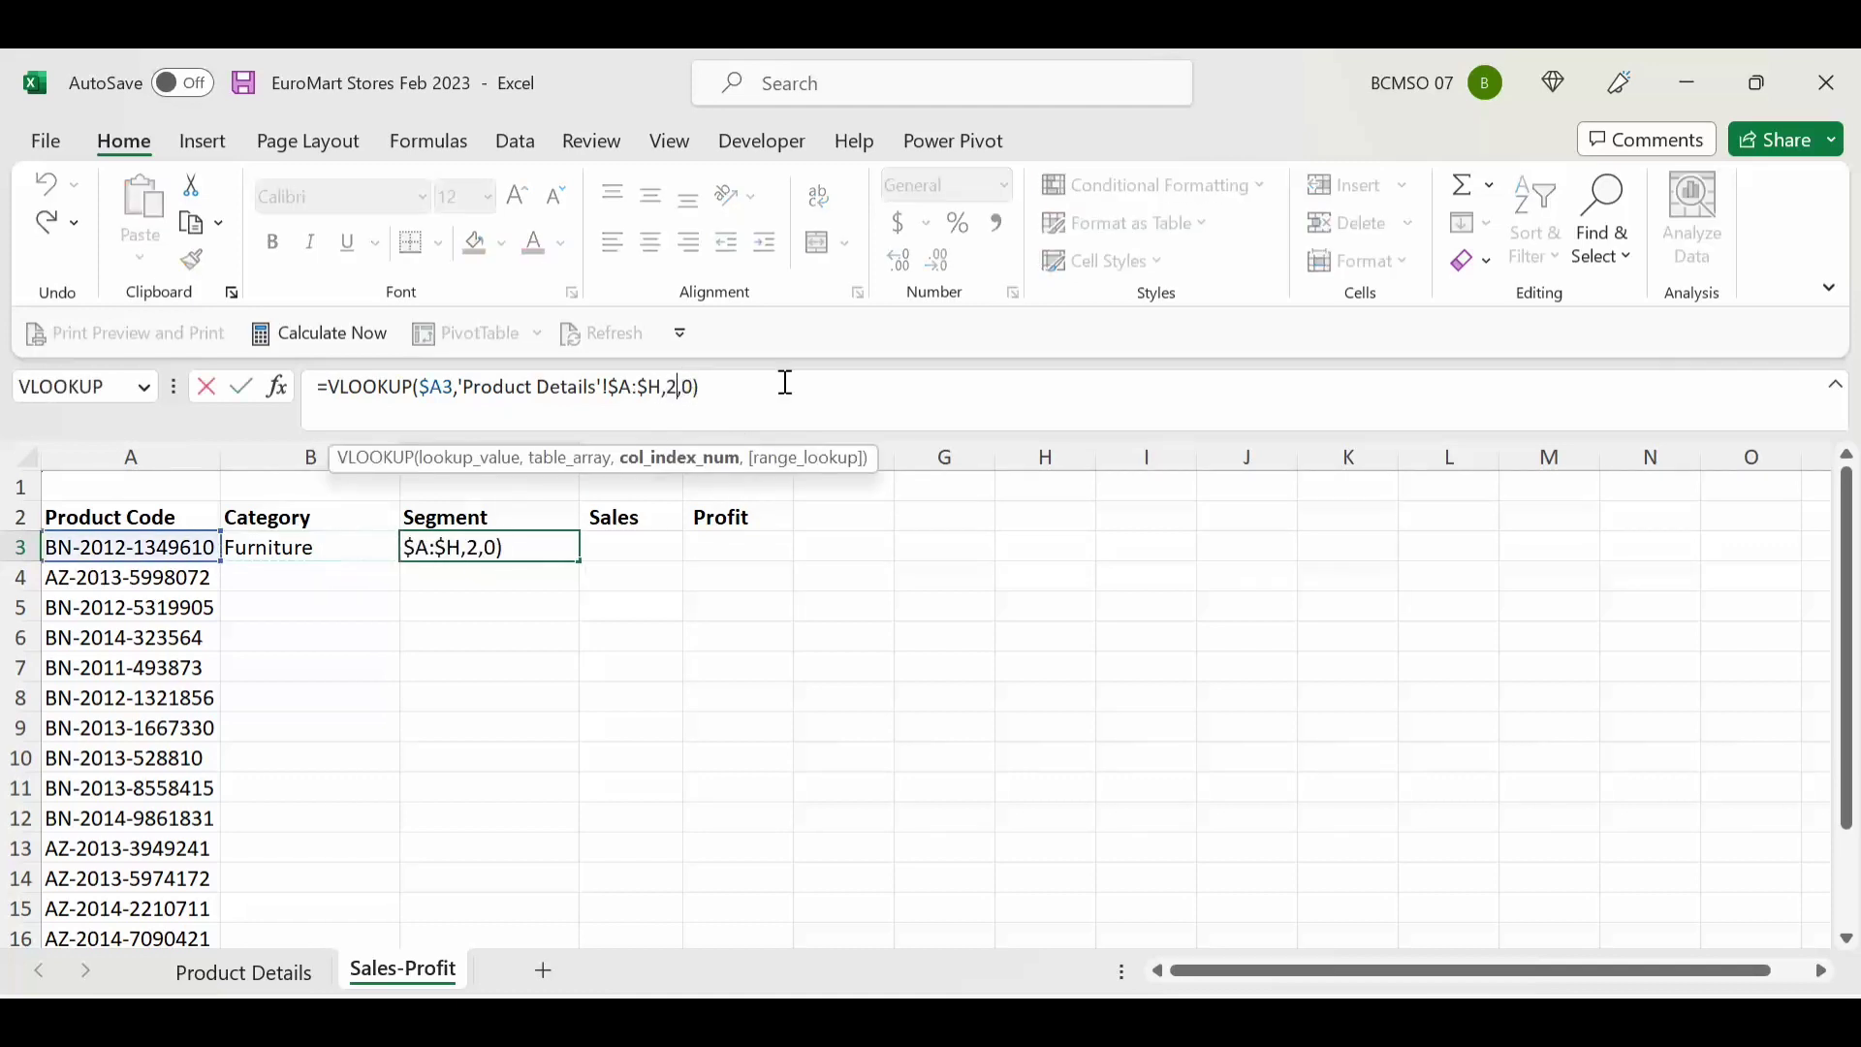
key("BackSpace")
type("4")
key("Return")
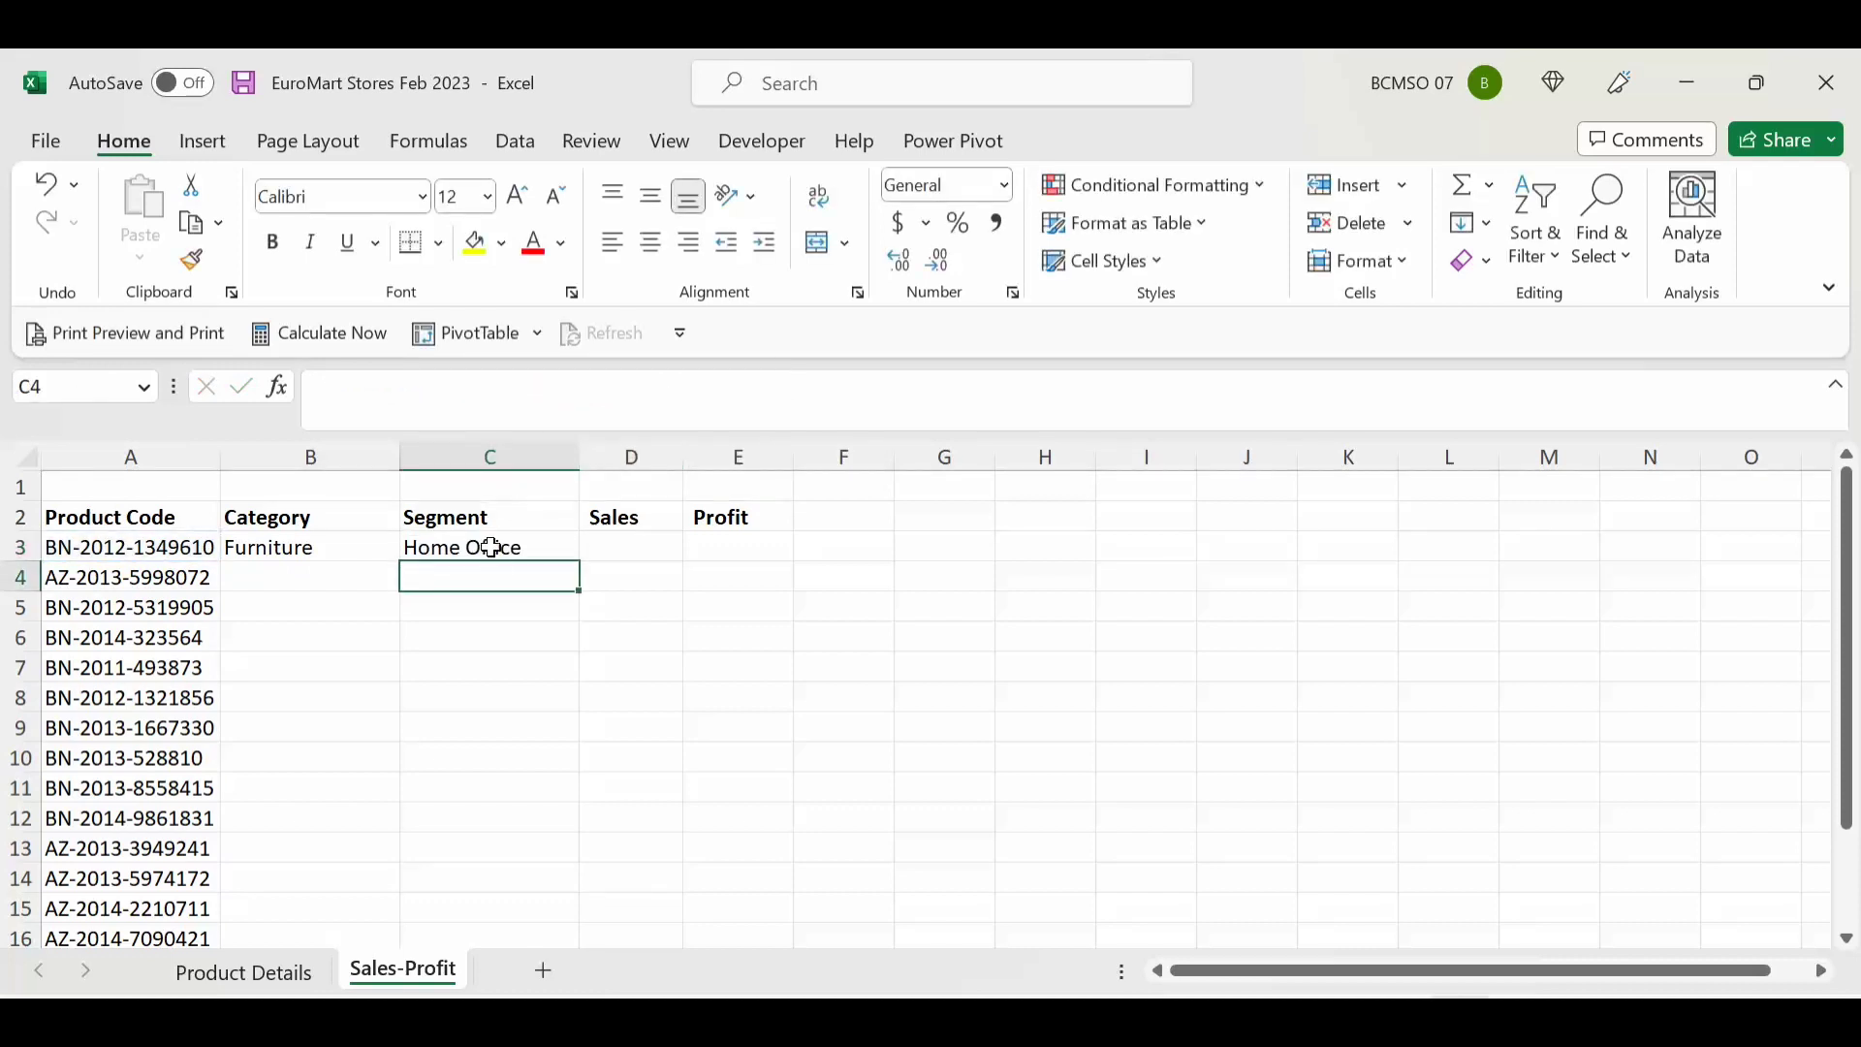
left_click(487, 545)
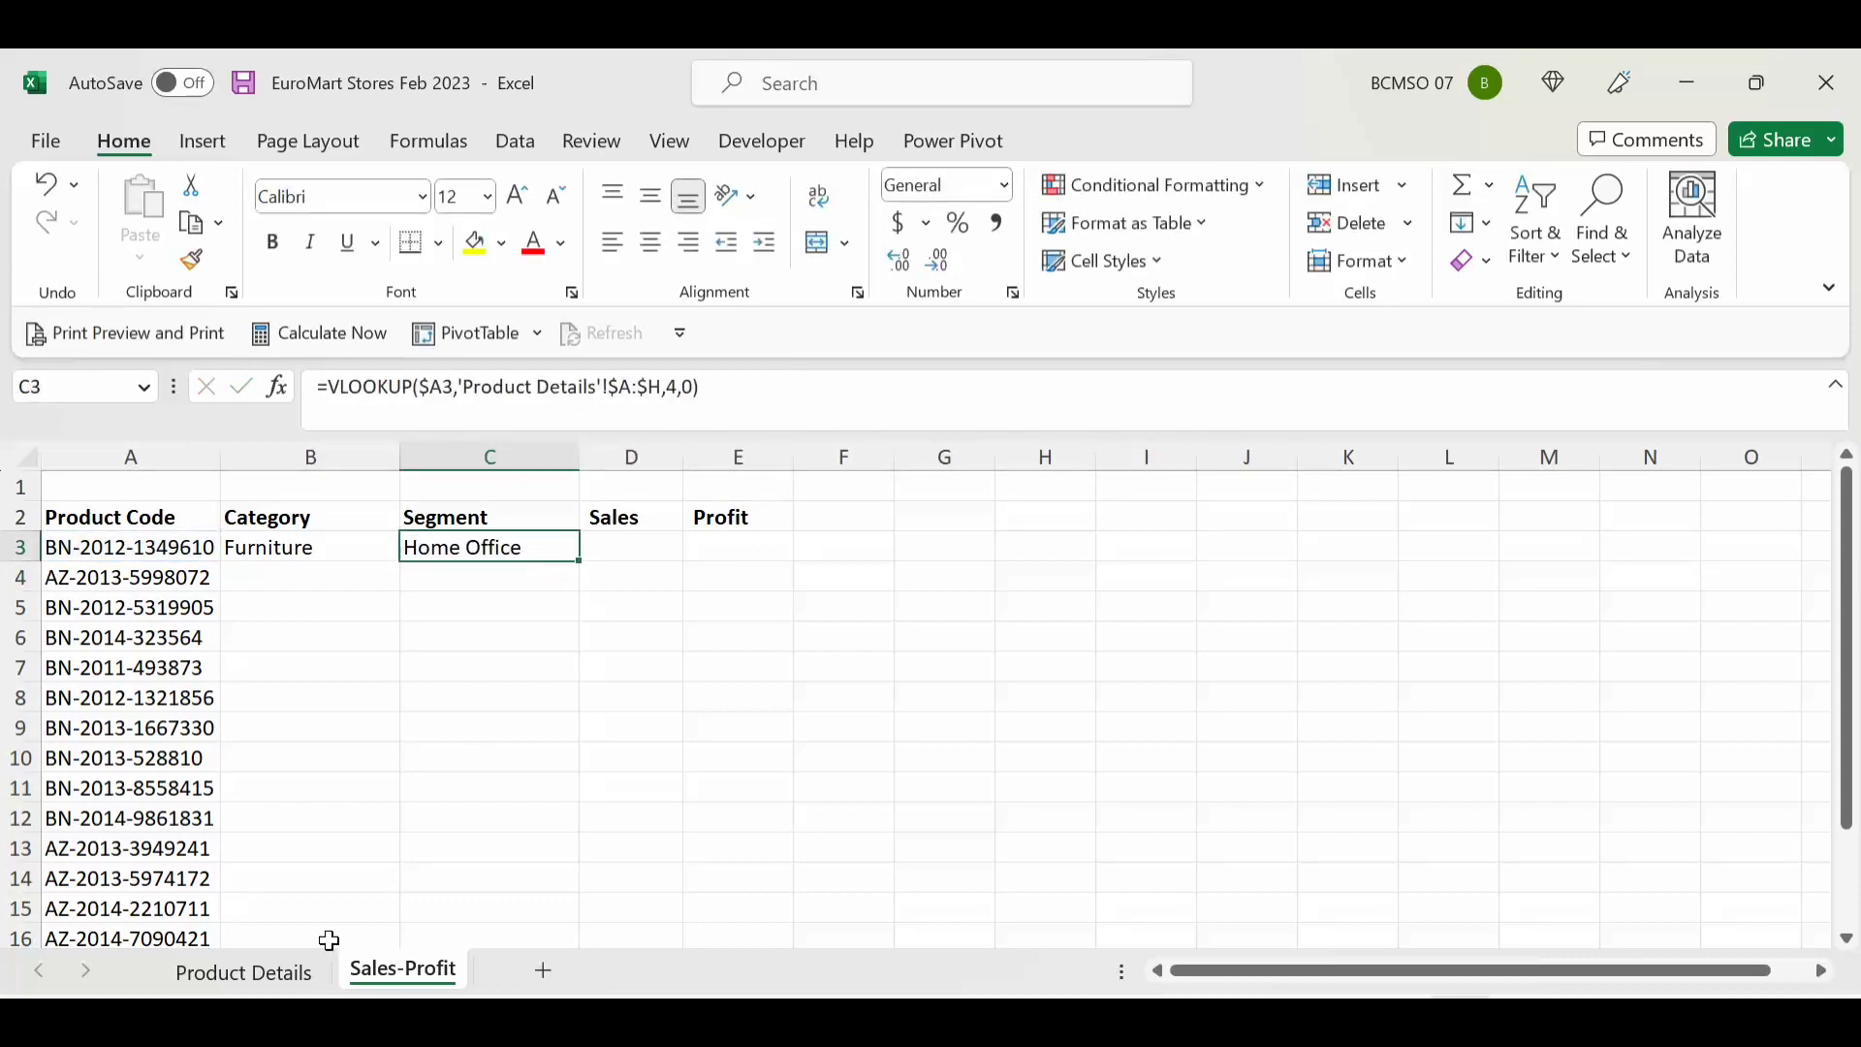
left_click(289, 969)
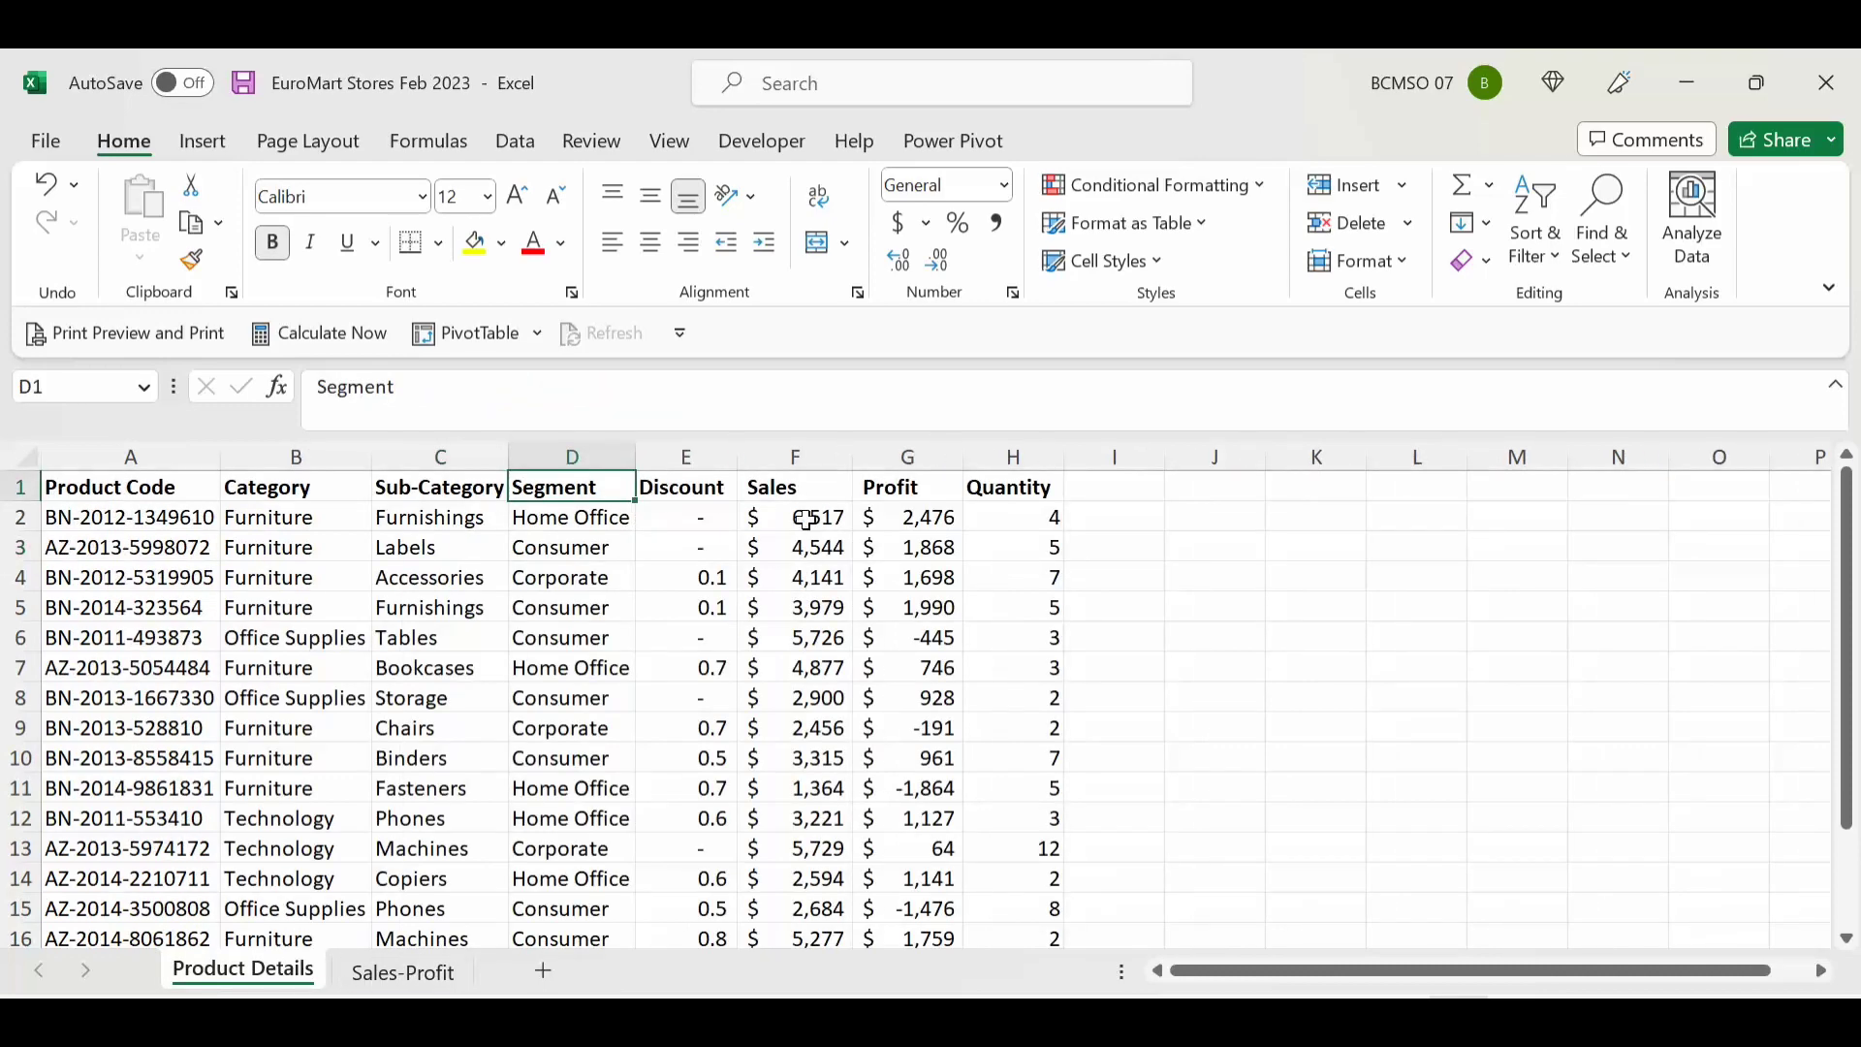
Step: Copy the lookup into D3 and edit its column index so it returns the Sales value 6517
left_click(817, 453)
left_click(906, 454)
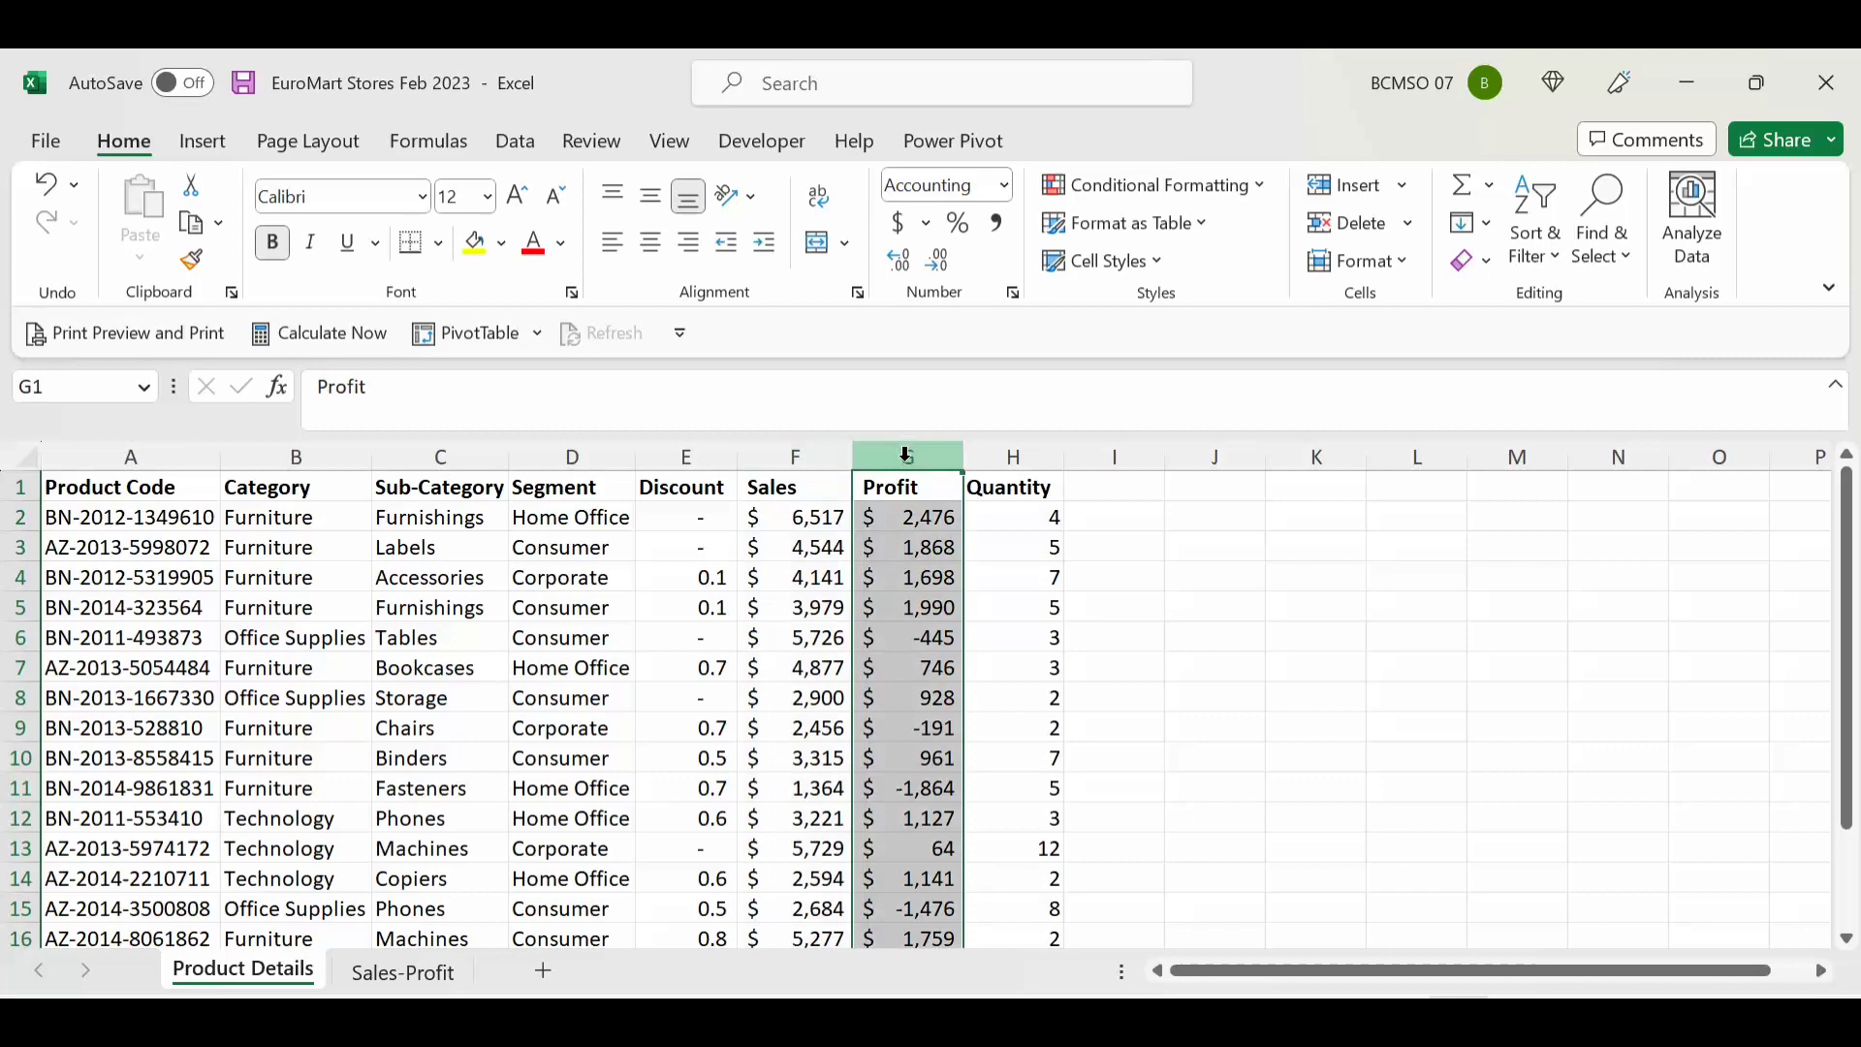
left_click(901, 523)
left_click(426, 972)
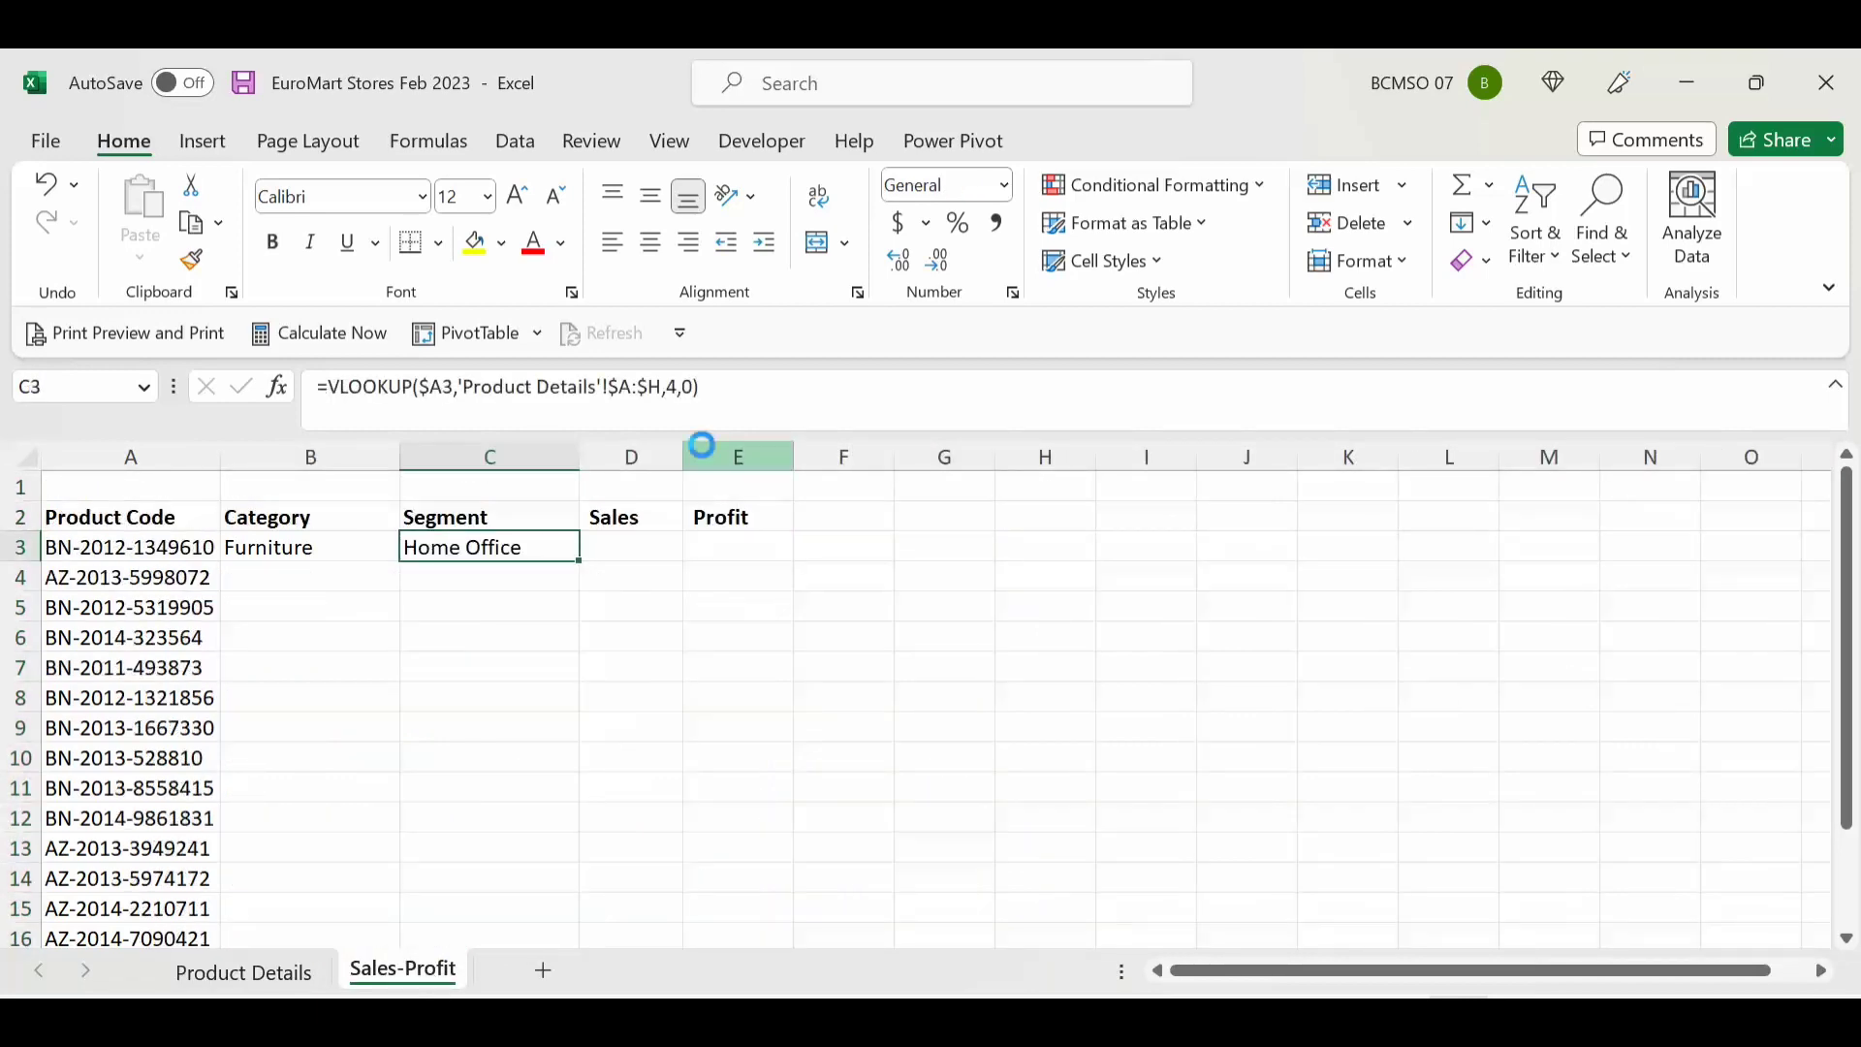
key("ctrl+c")
key("Right")
key("Return")
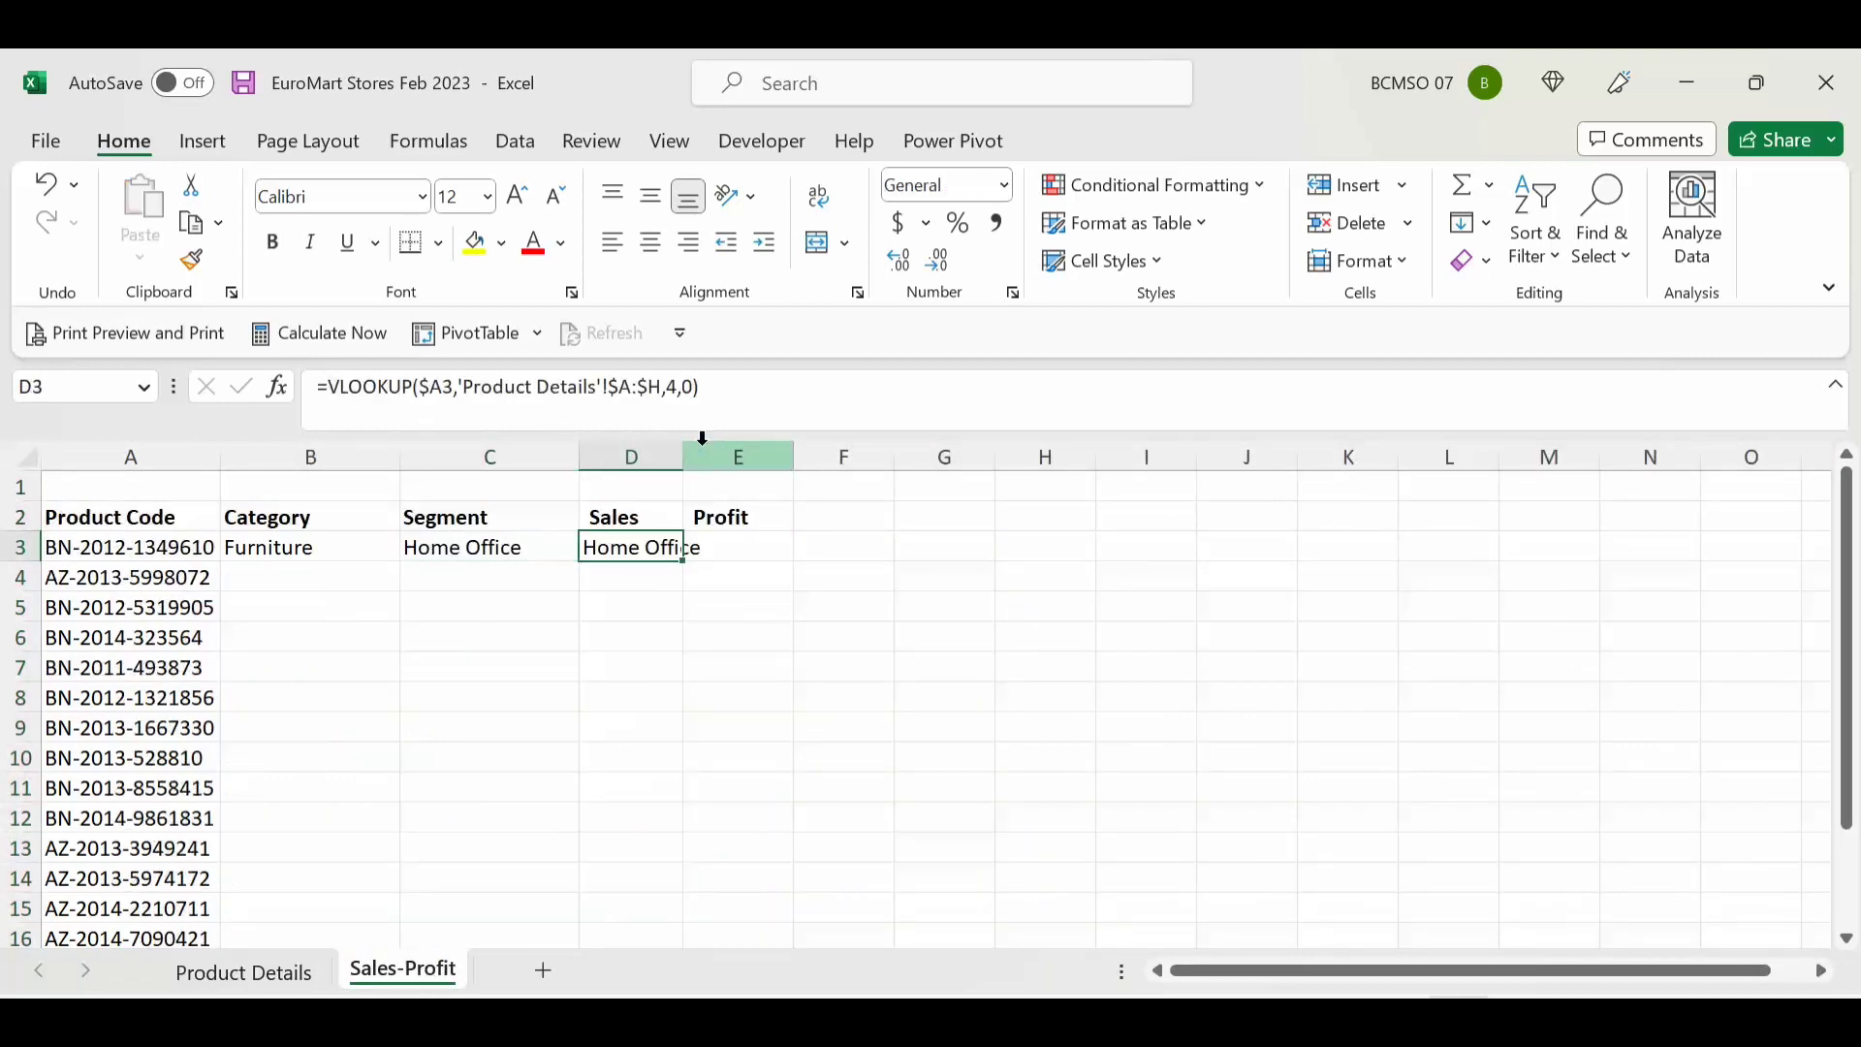
double_click(683, 456)
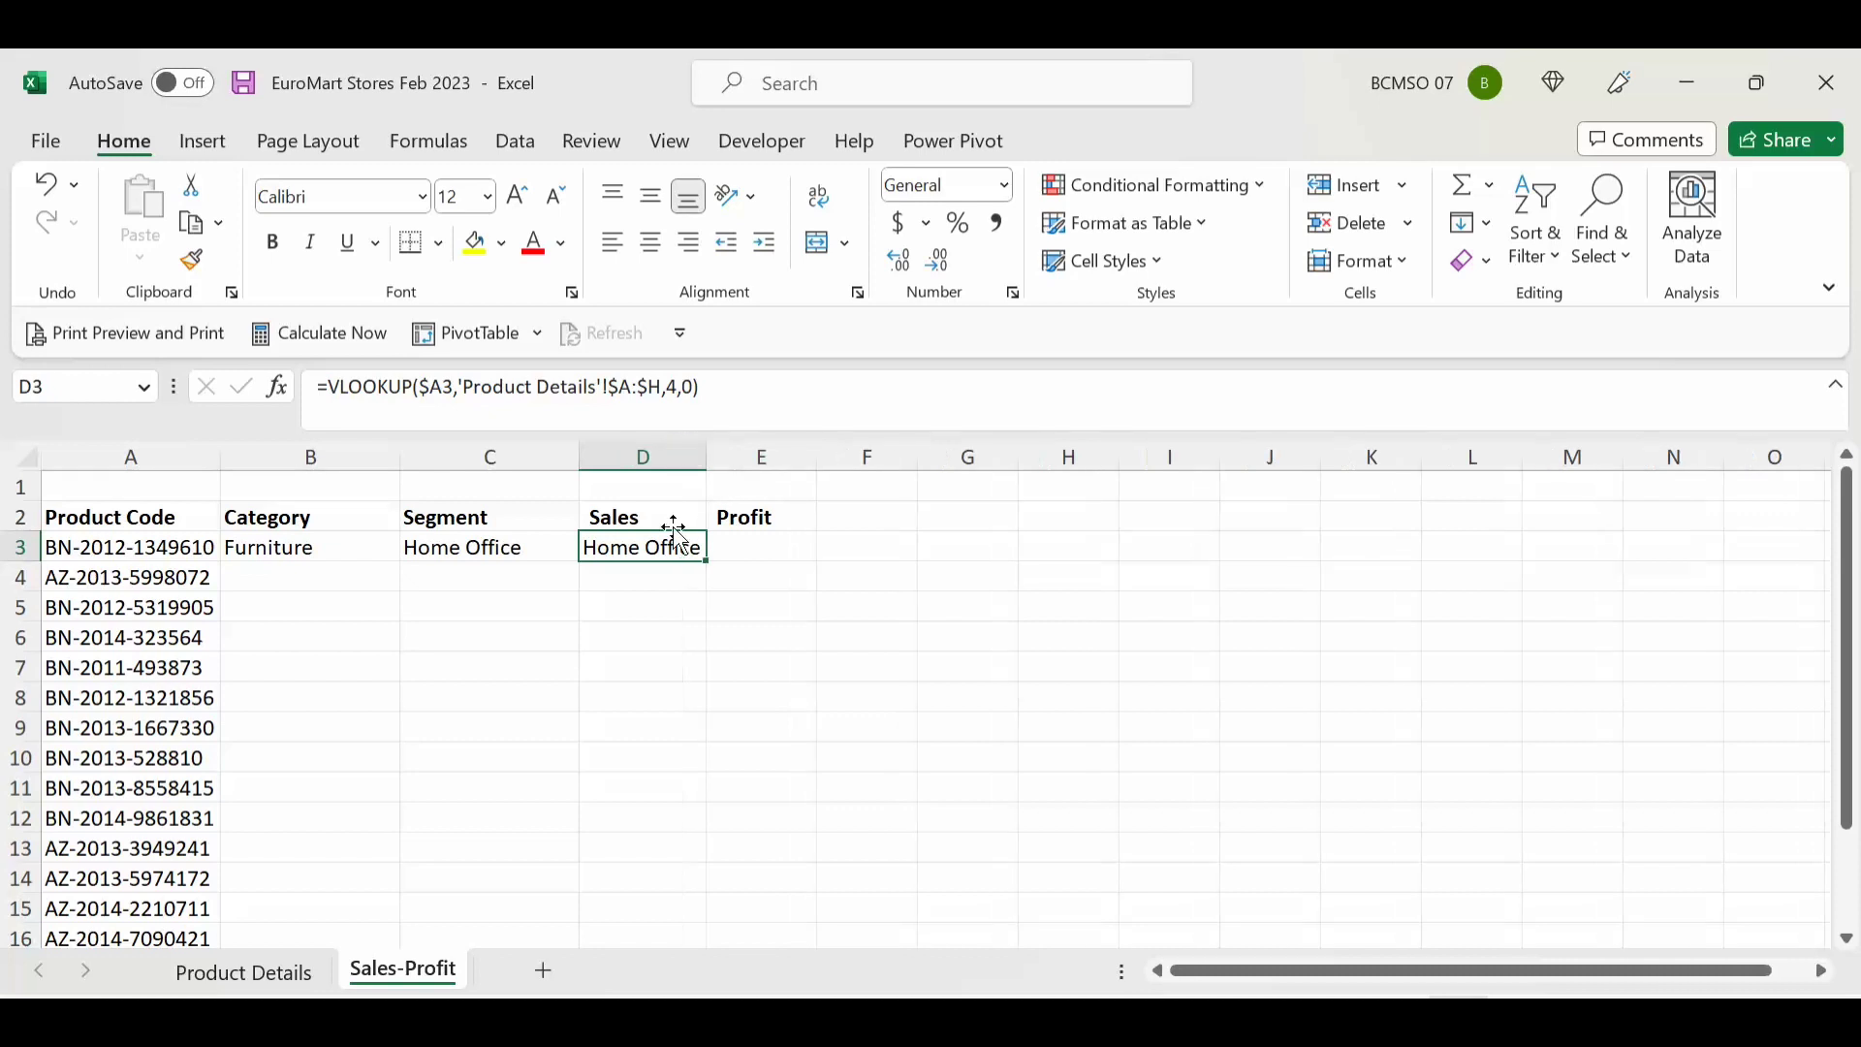
left_click(680, 387)
key("BackSpace")
type("5")
key("Return")
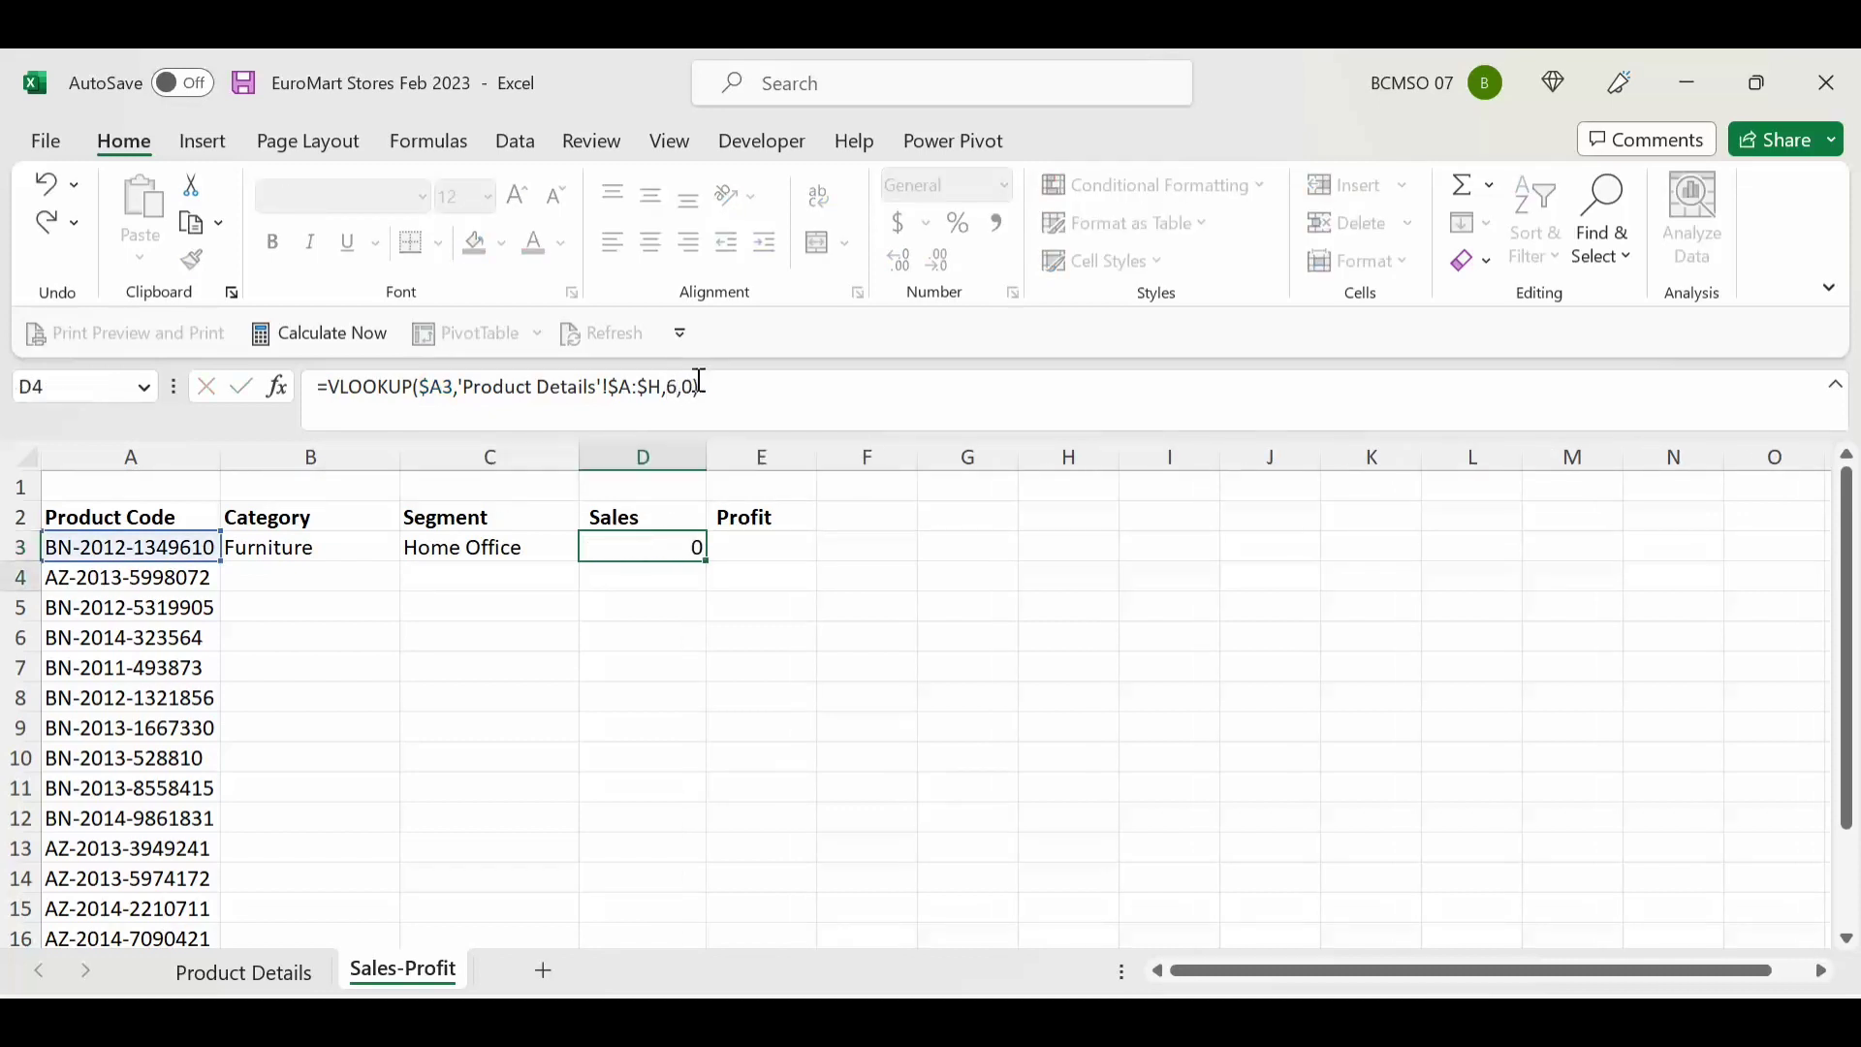
Step: Copy the lookup into E3 with column index 7 so it returns the Profit value 2476
key("Up")
key("ctrl+c")
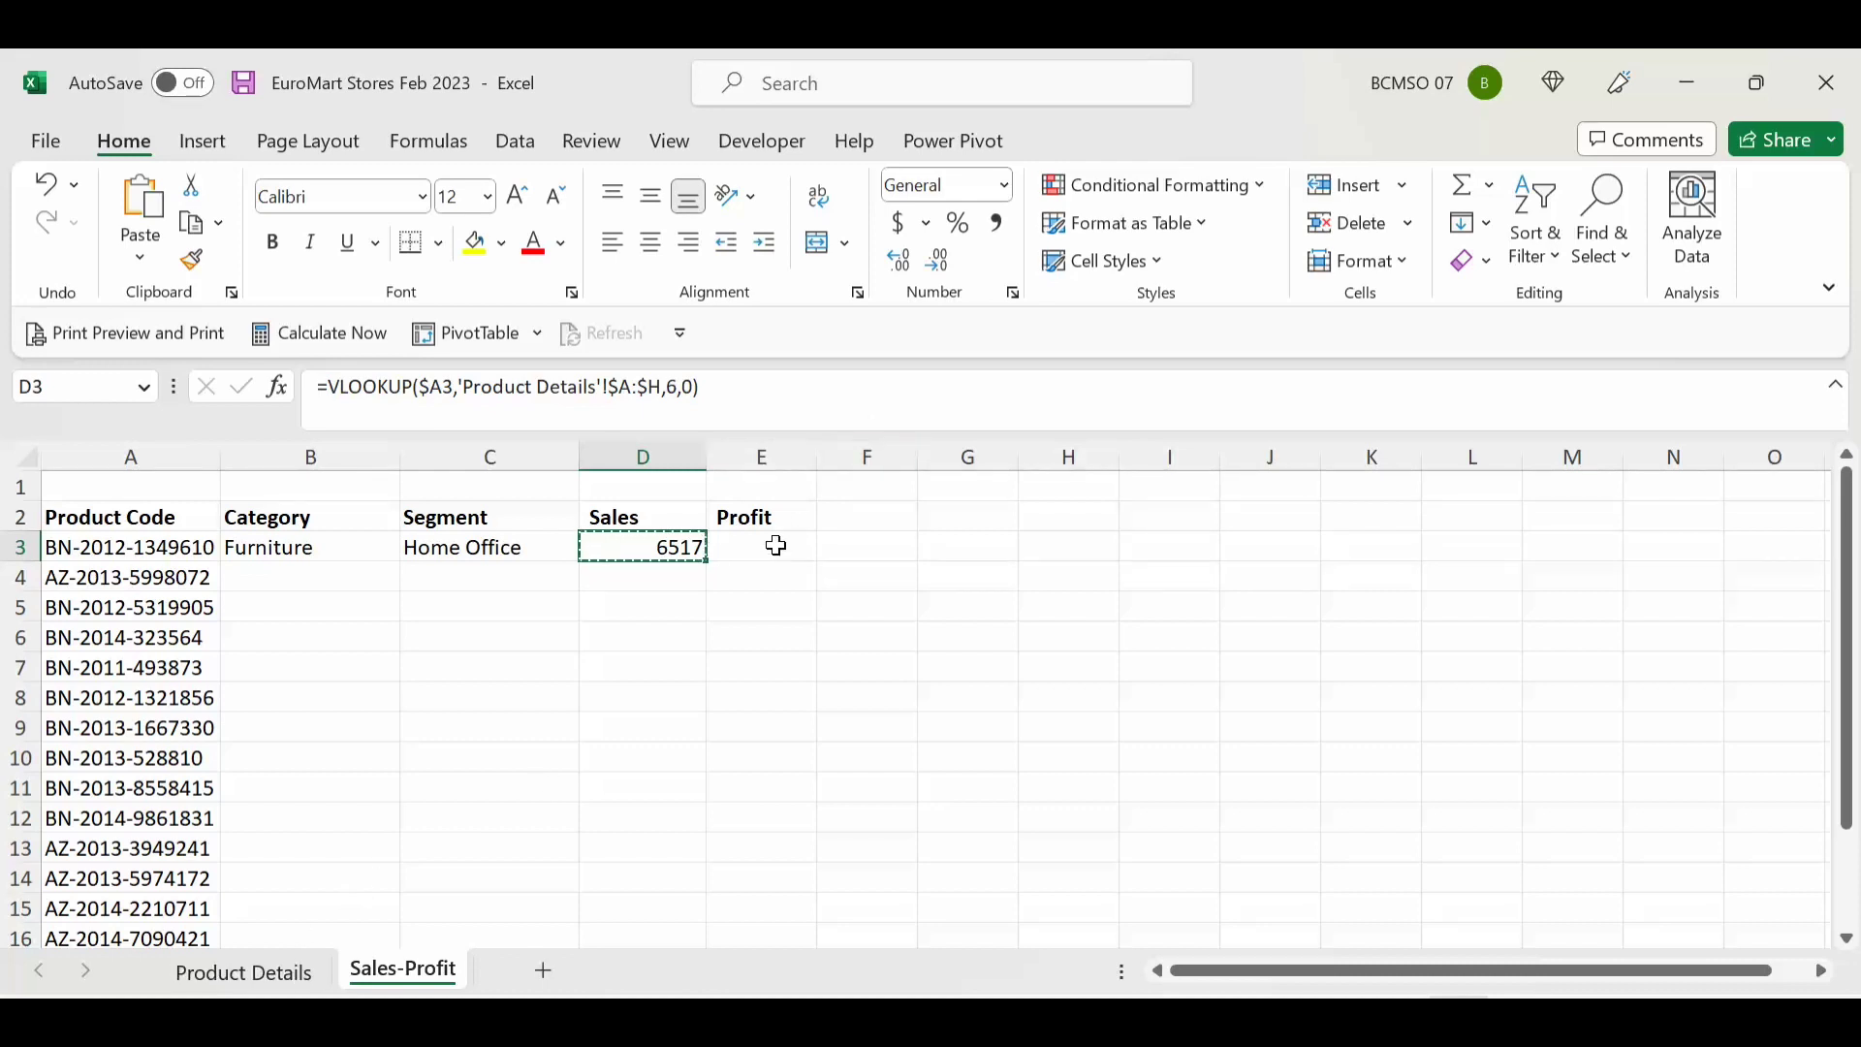
left_click(776, 546)
key("ctrl+v")
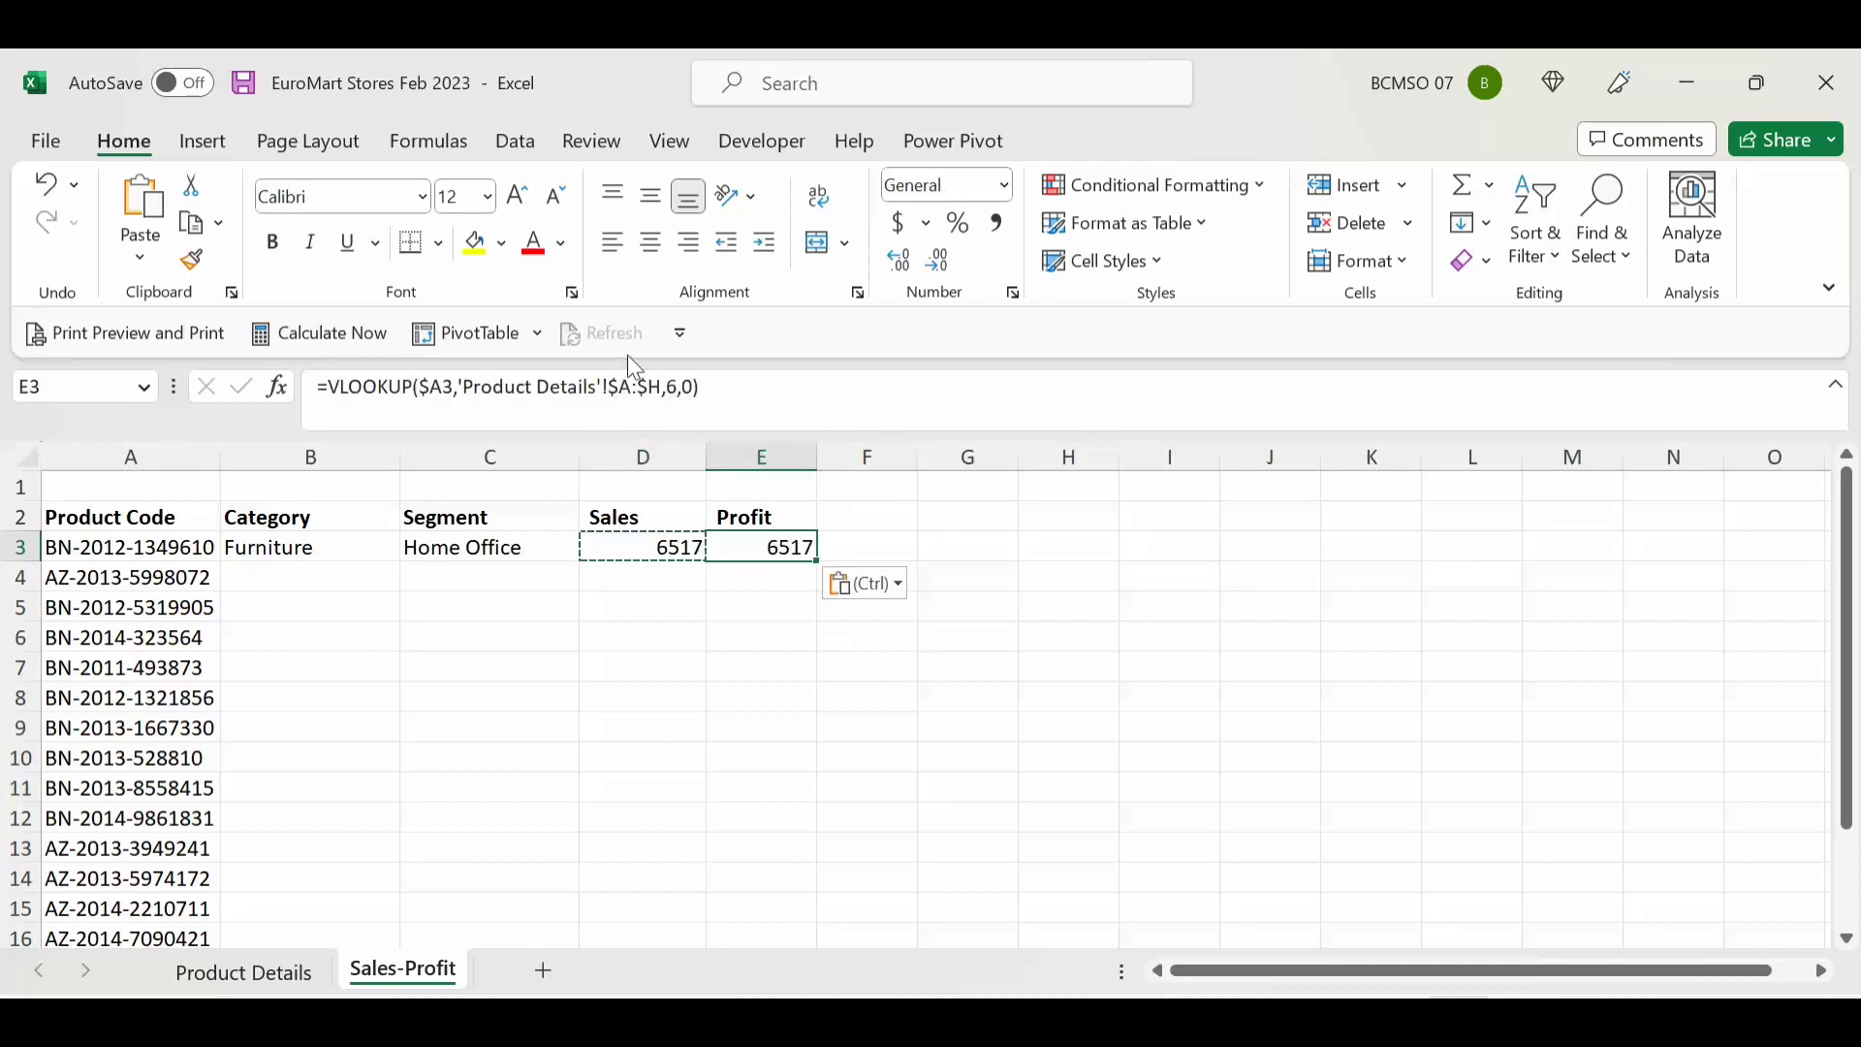
left_click(676, 387)
key("BackSpace")
type("7")
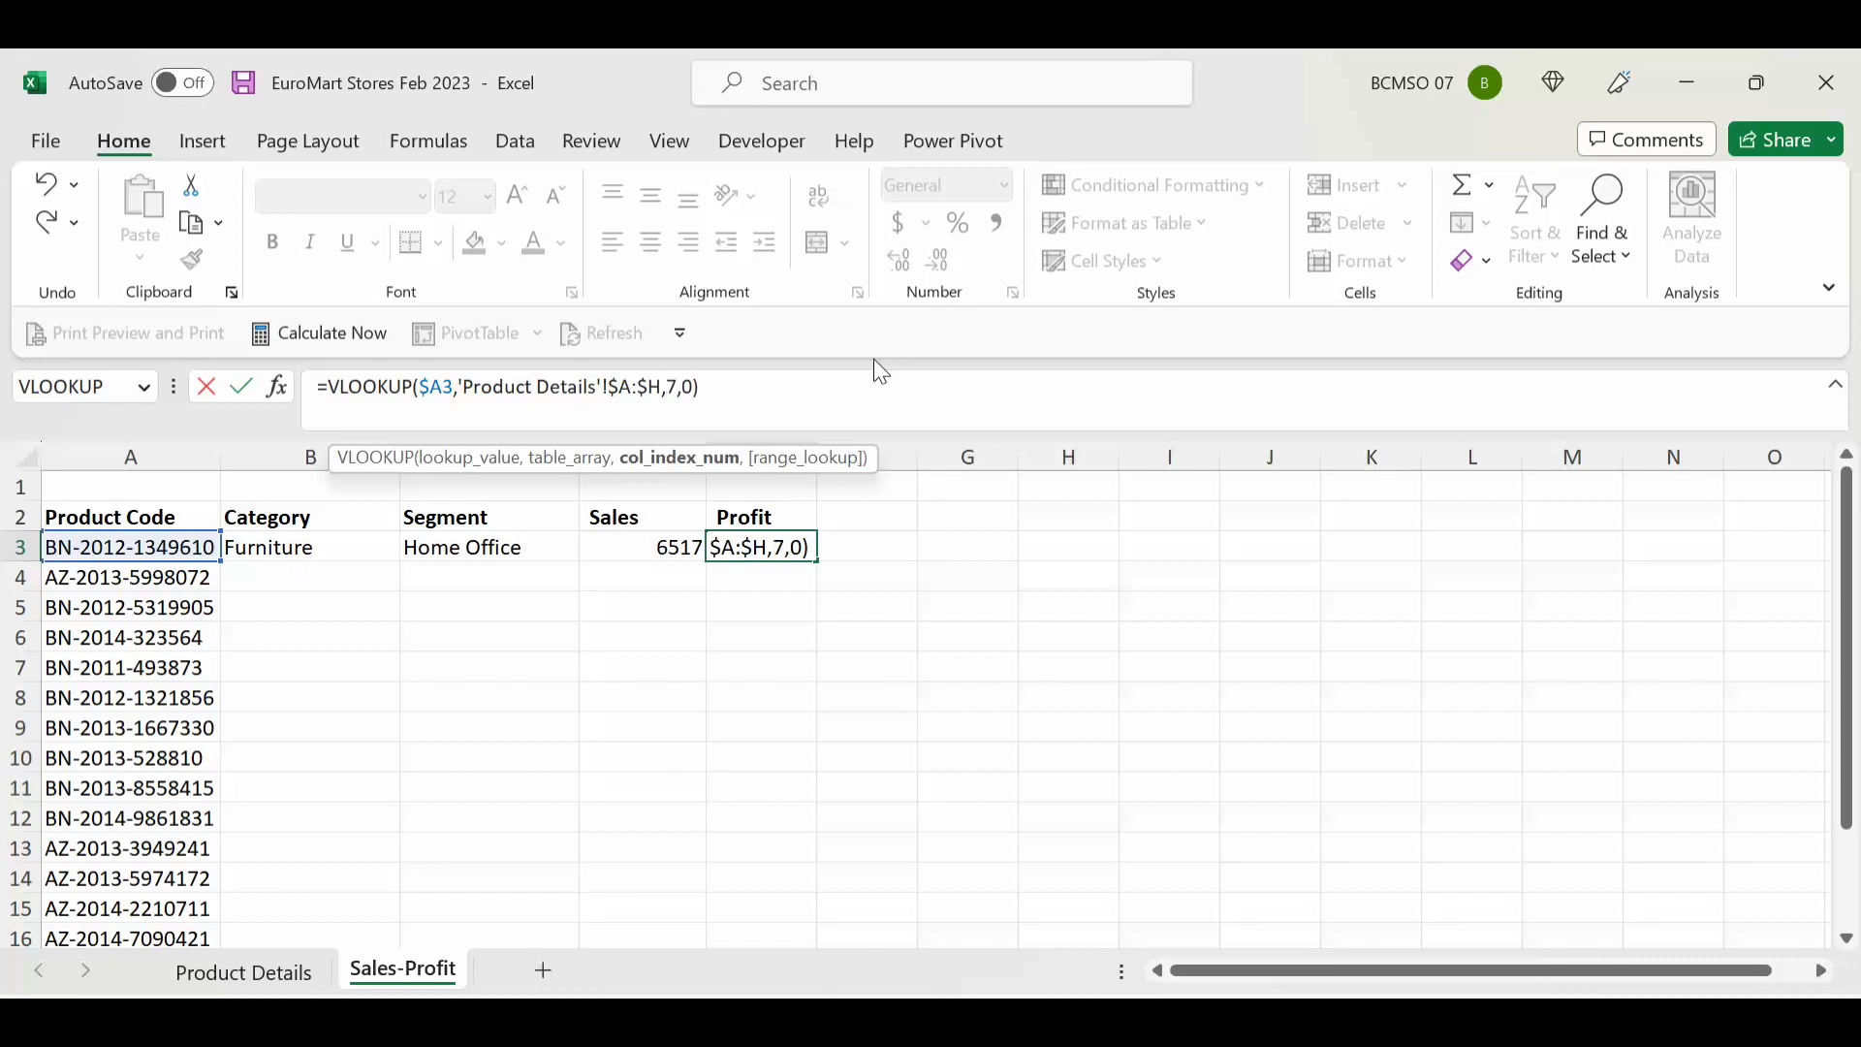
key("Return")
left_click_drag(679, 547, 752, 545)
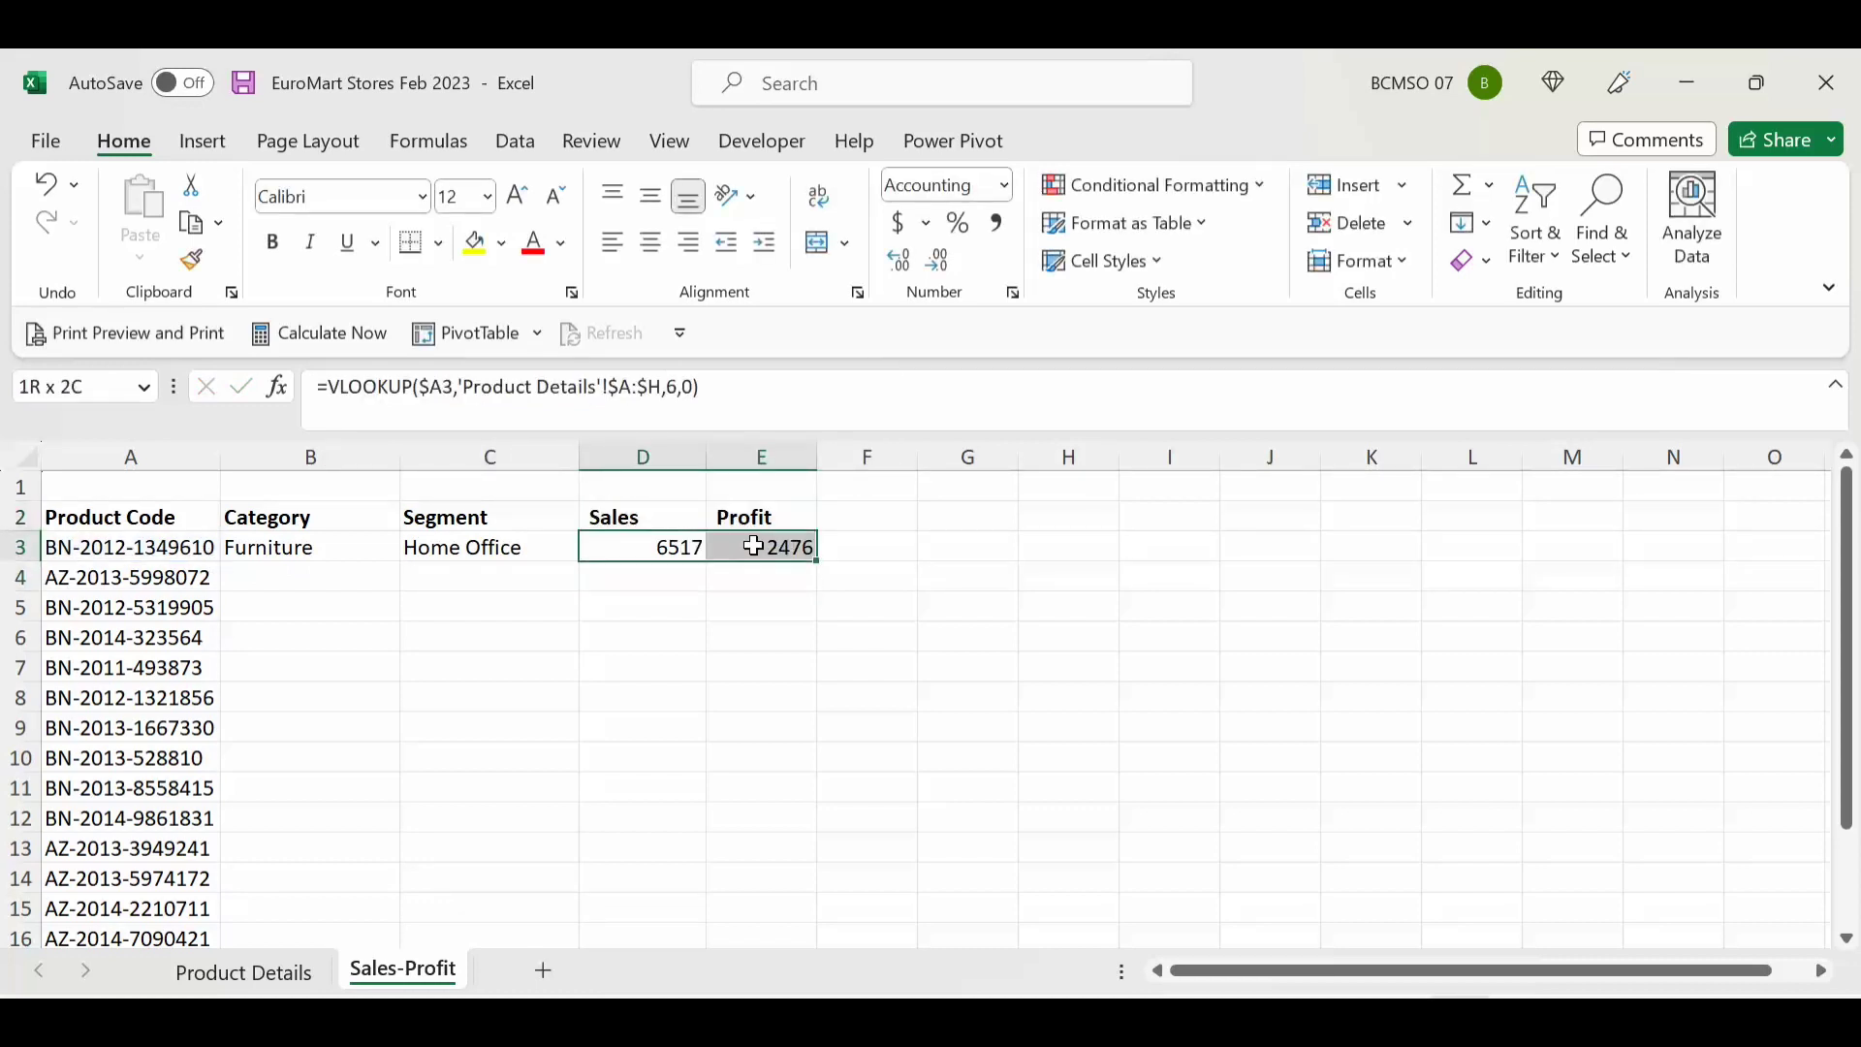
Step: Format D3:E3 as accounting with no decimals, fill B3:E3 down, and widen column D
left_click(897, 230)
left_click(937, 260)
left_click(937, 260)
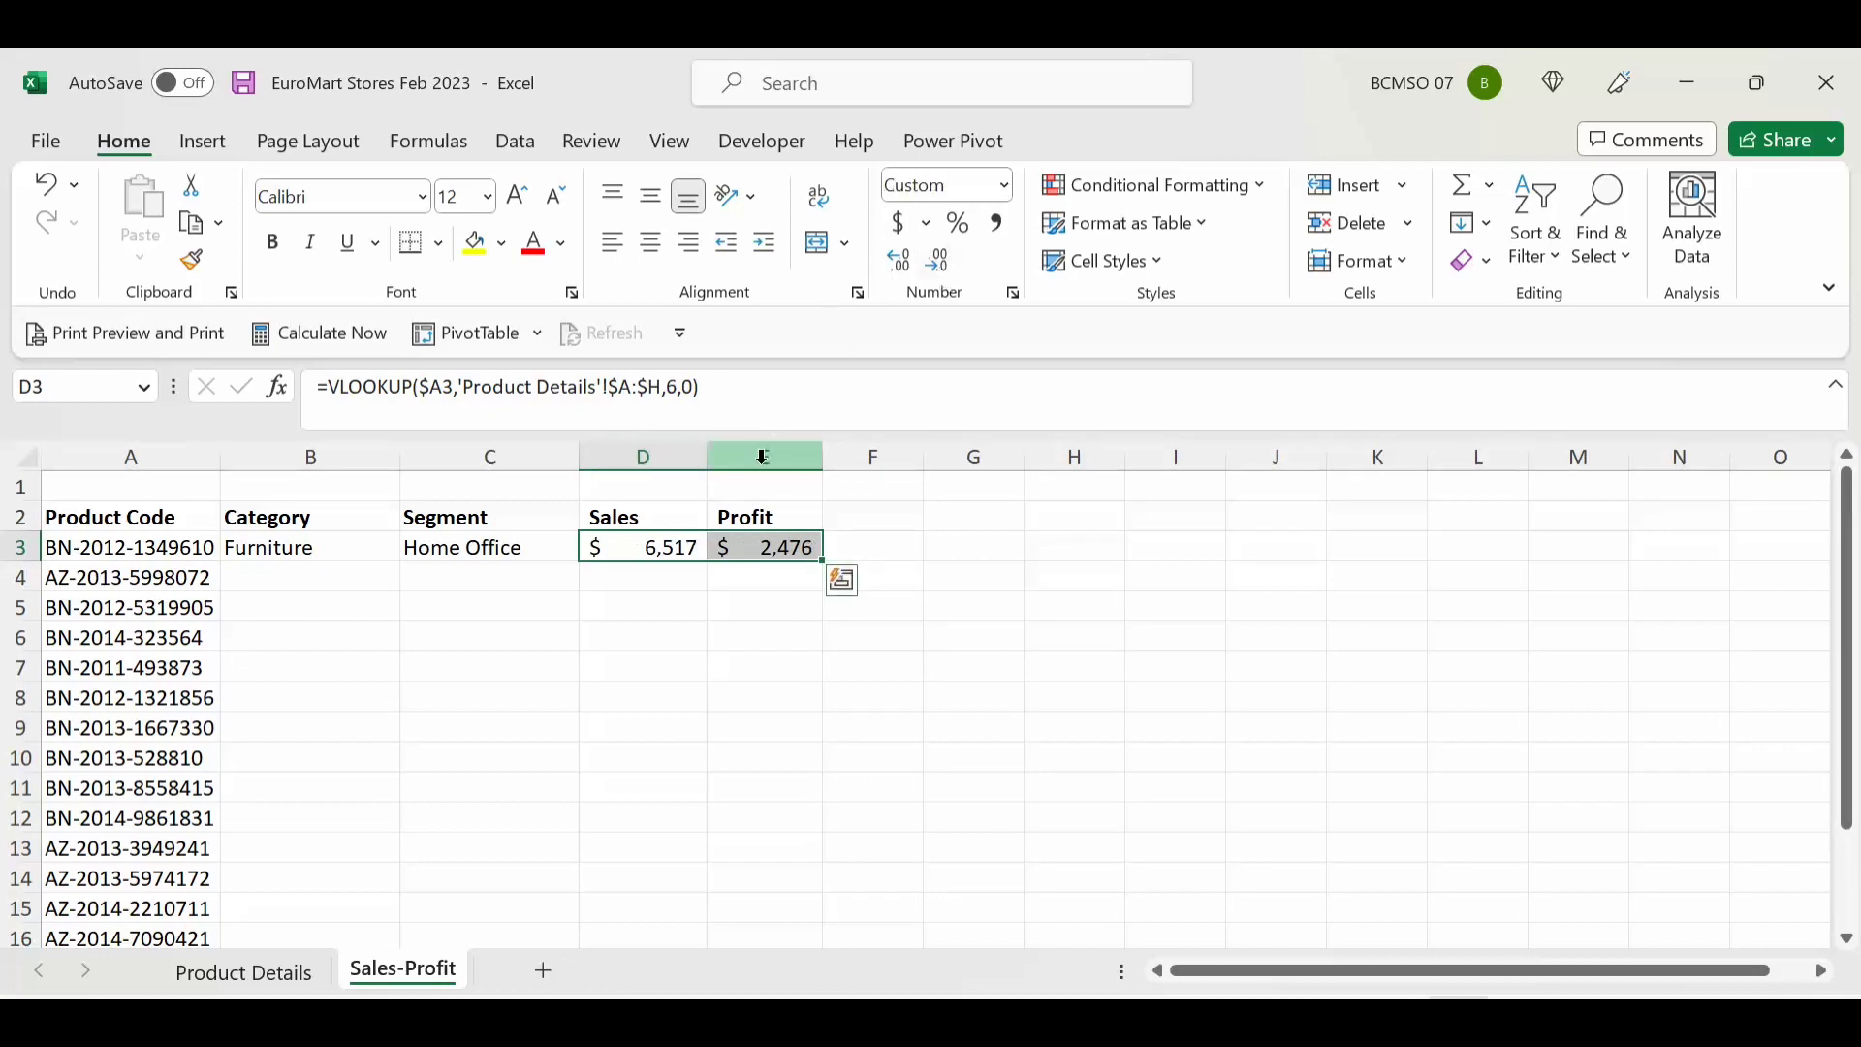
left_click_drag(340, 545, 745, 553)
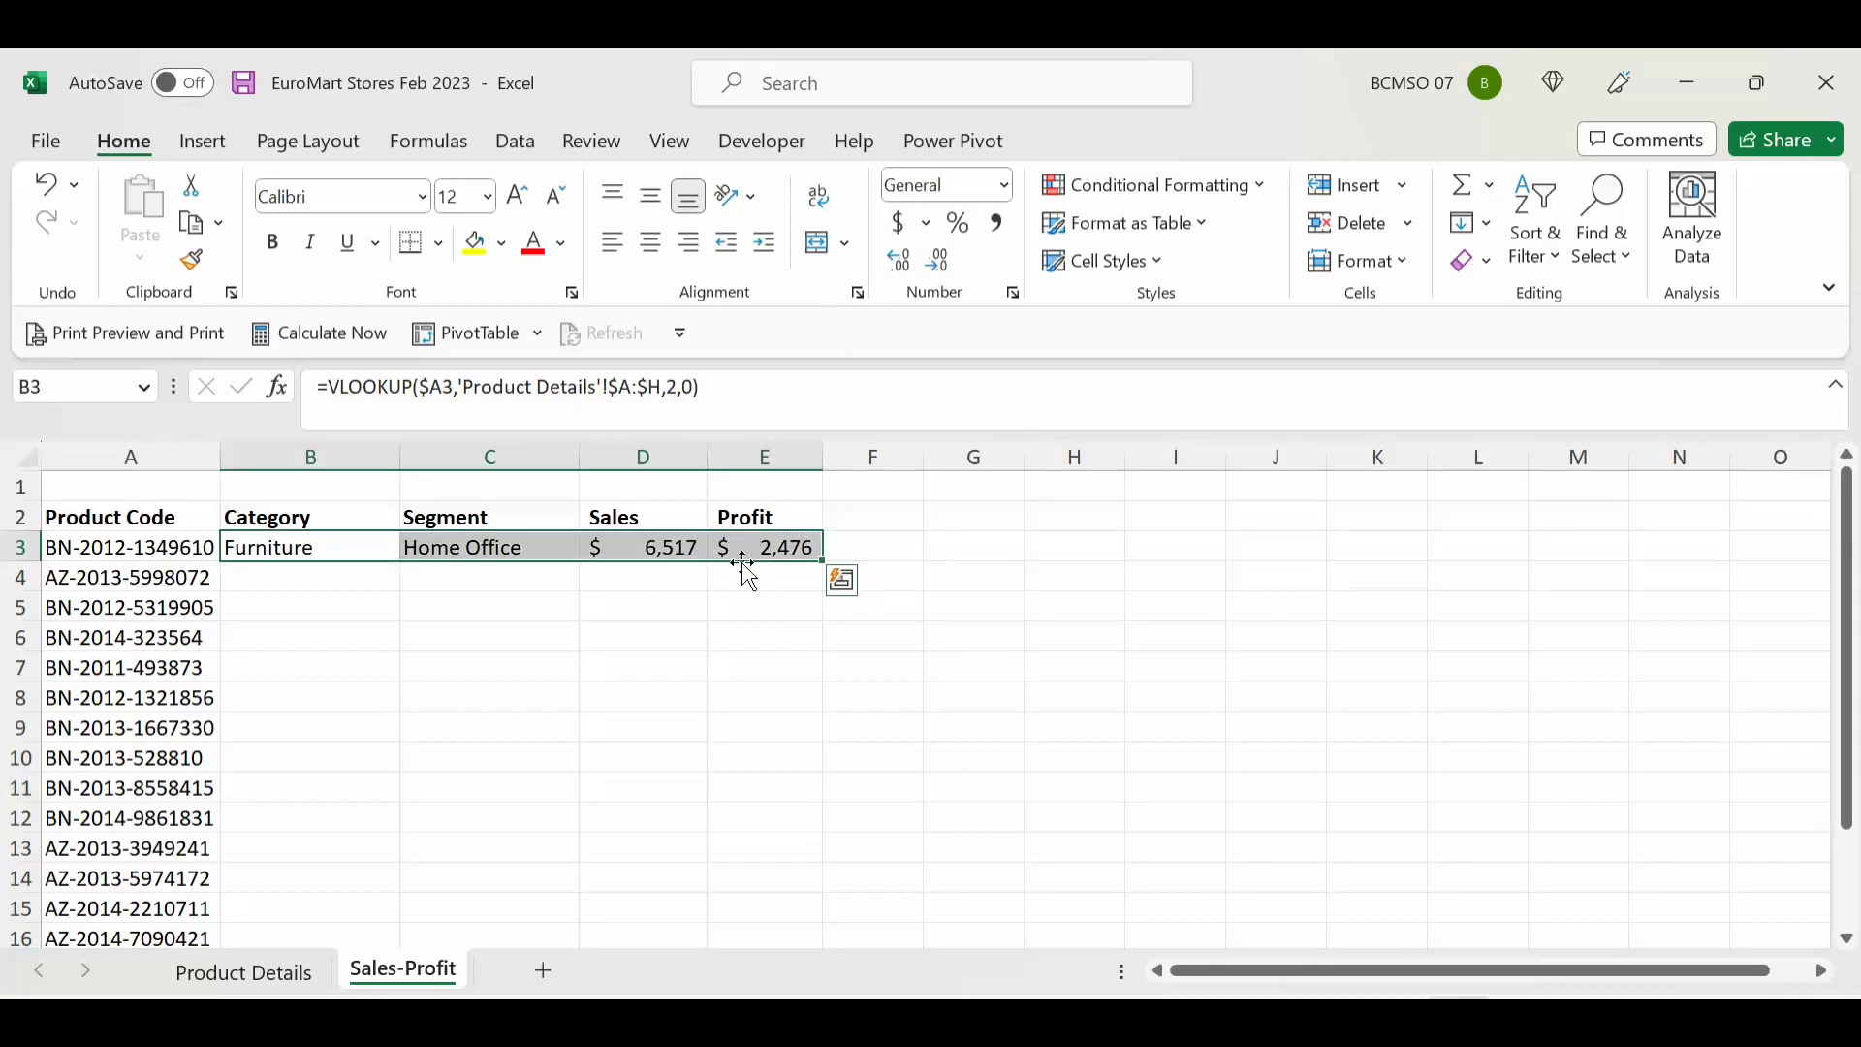
double_click(821, 562)
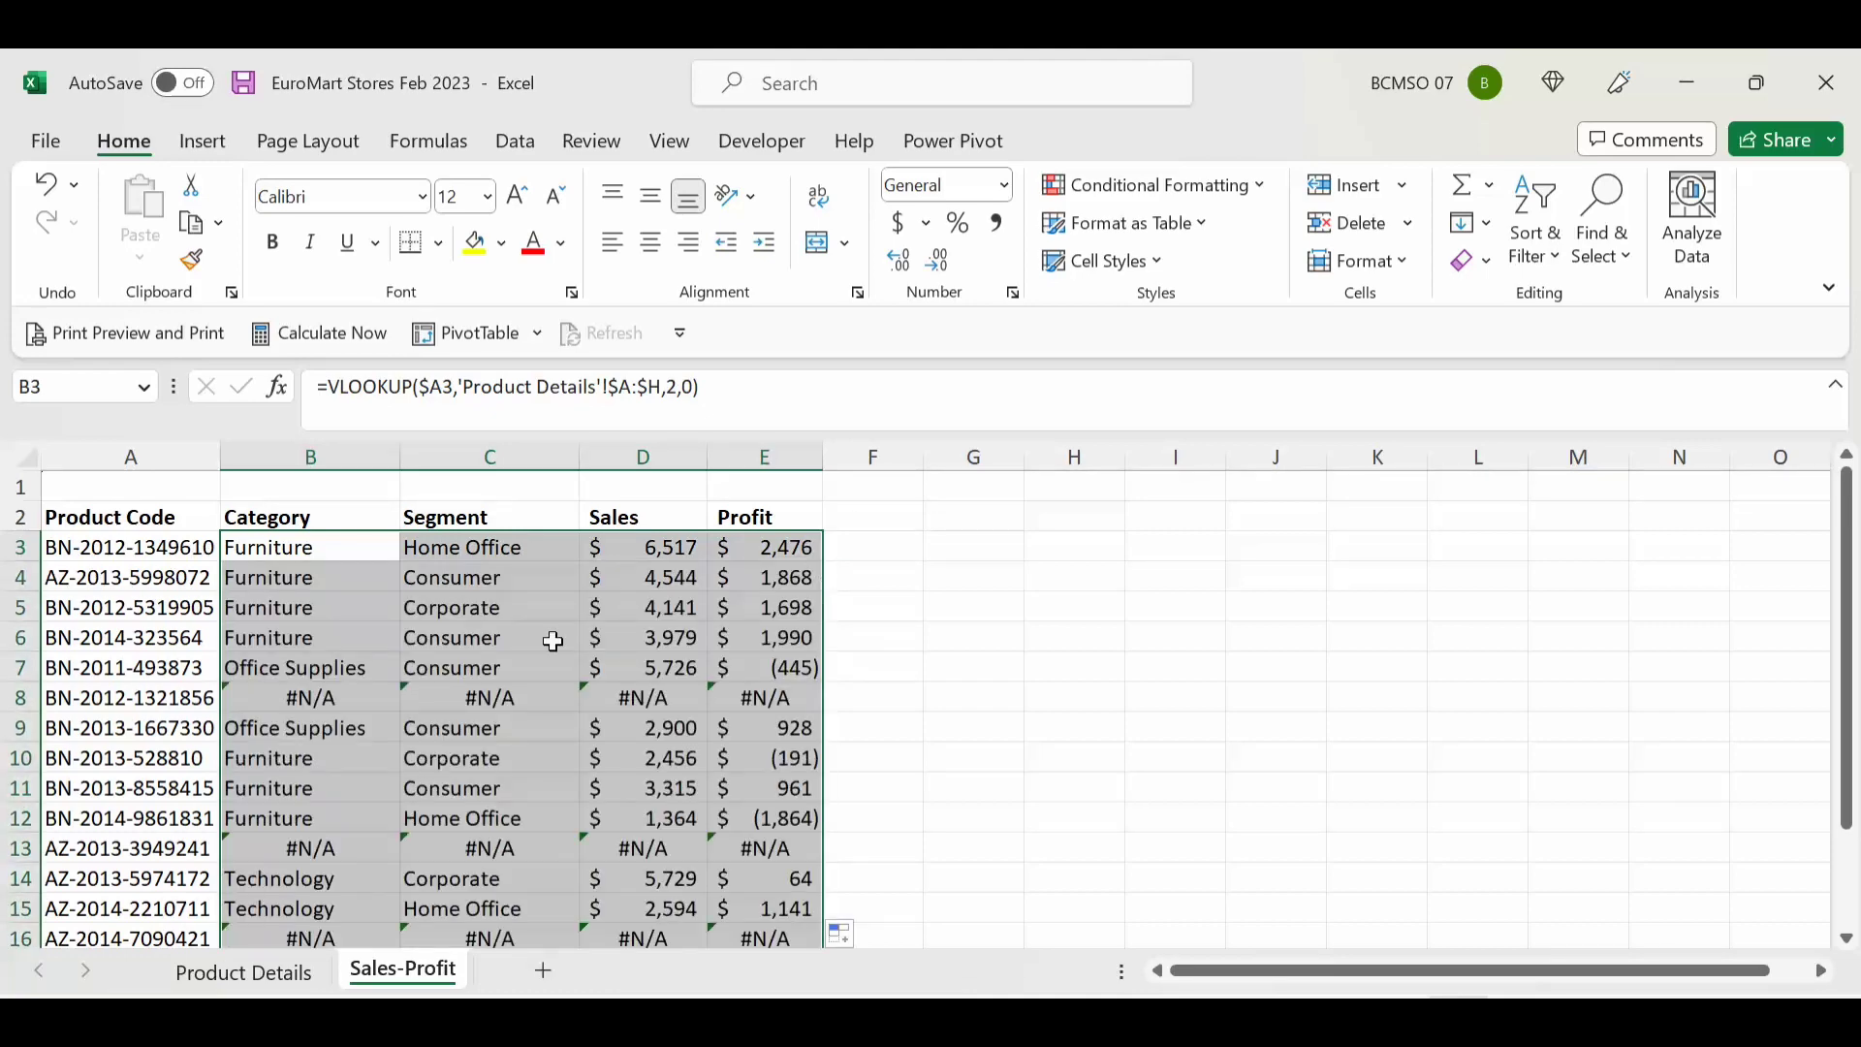
scroll(390, 621, "down", 1)
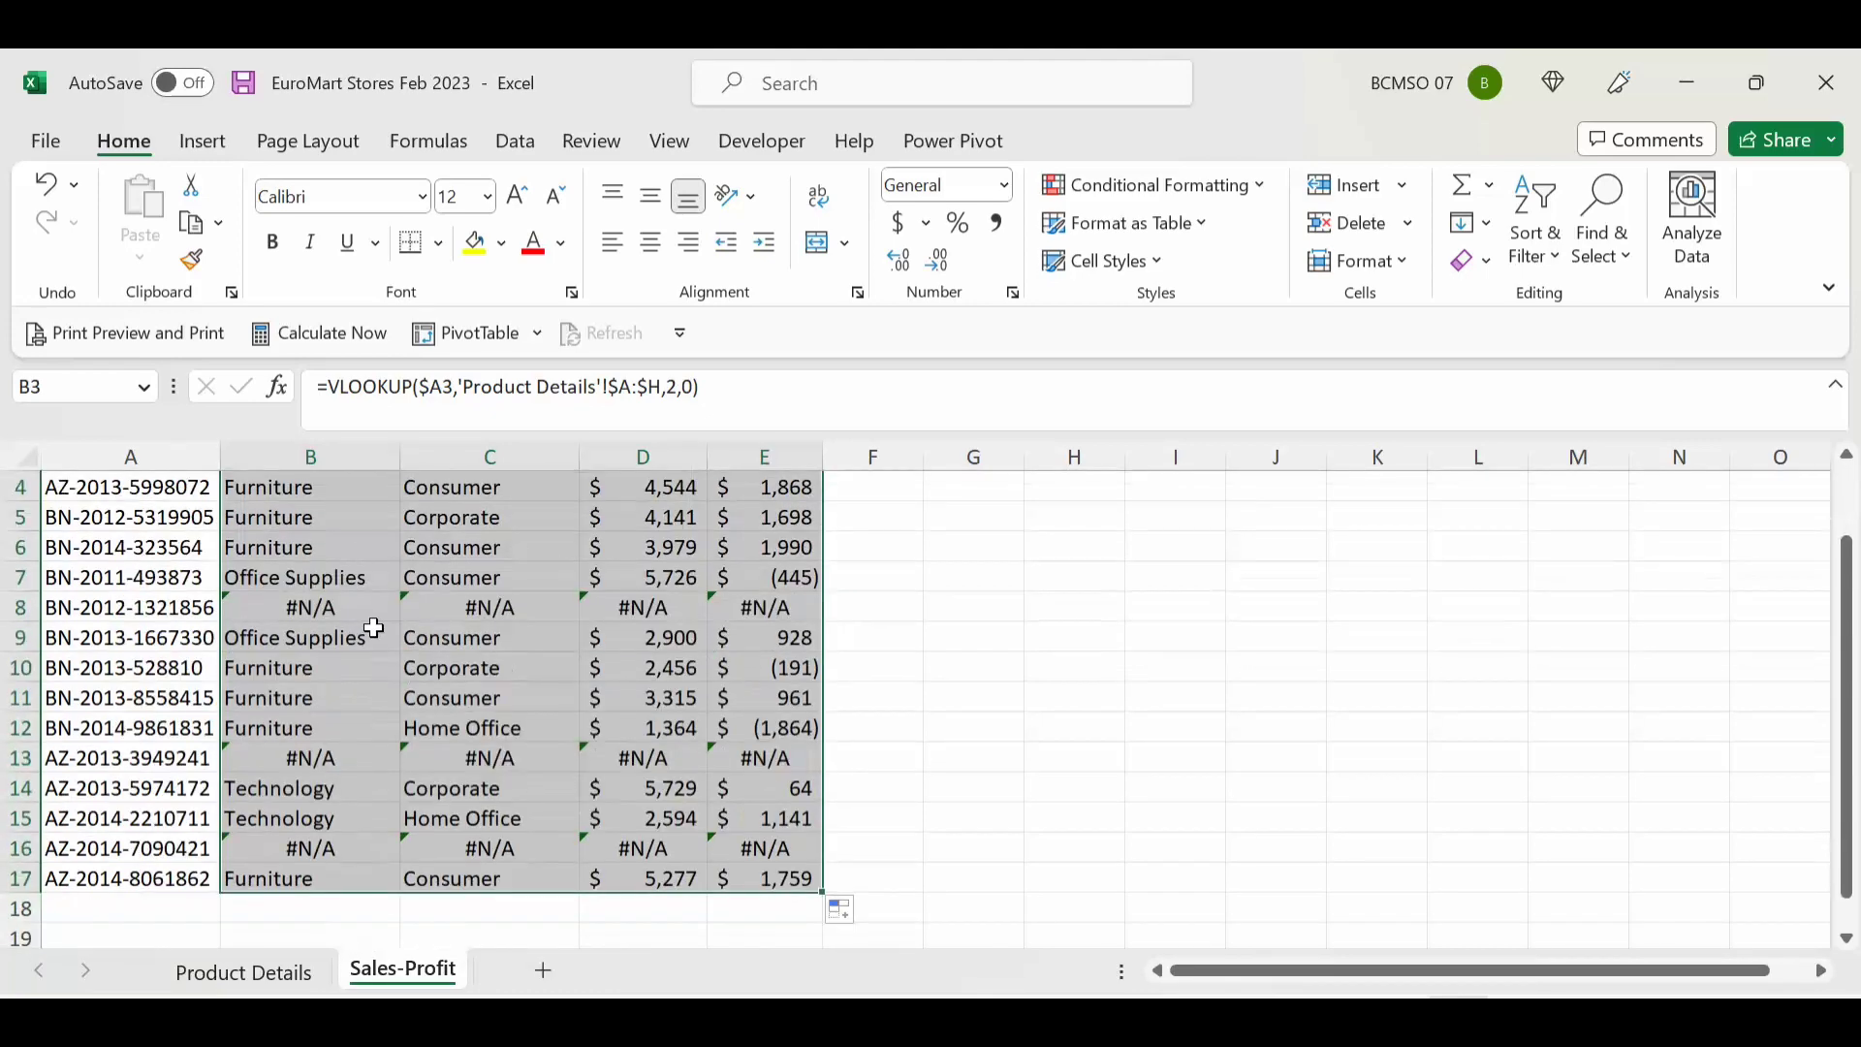
scroll(378, 600, "up", 1)
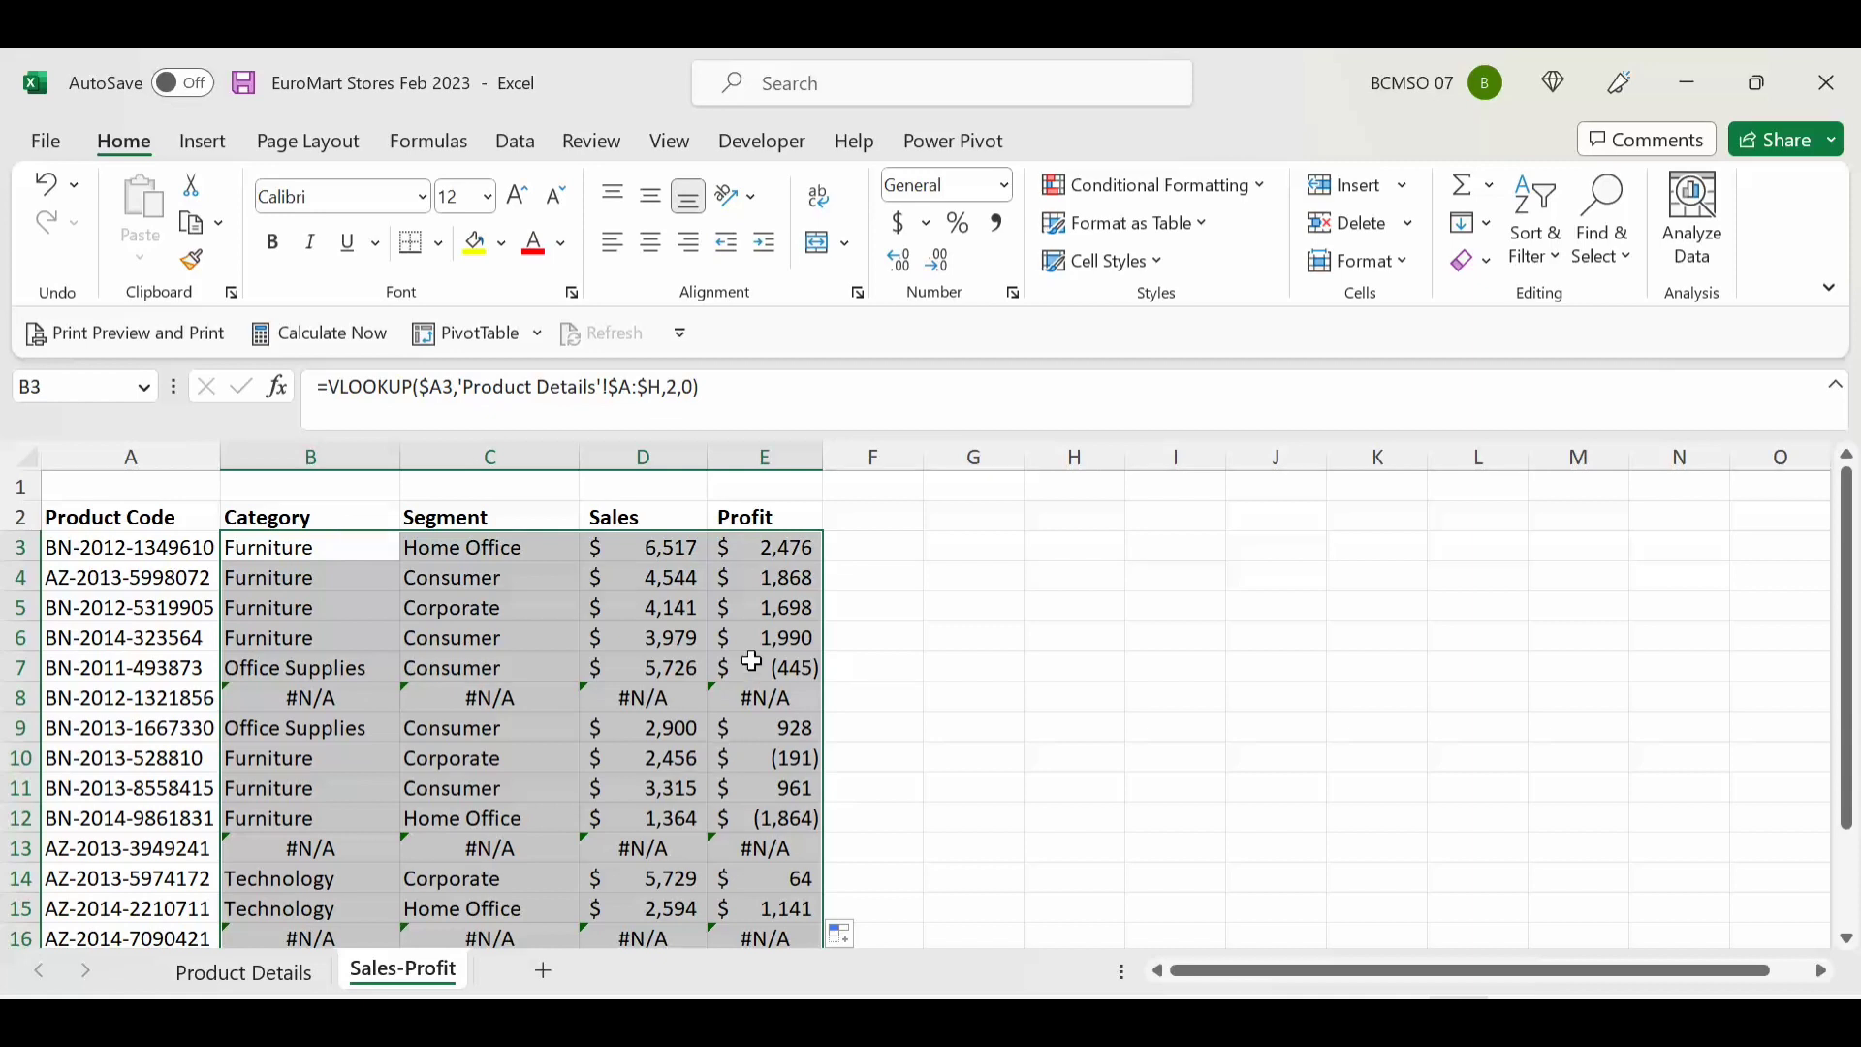
double_click(702, 457)
left_click_drag(704, 456, 712, 457)
left_click(290, 550)
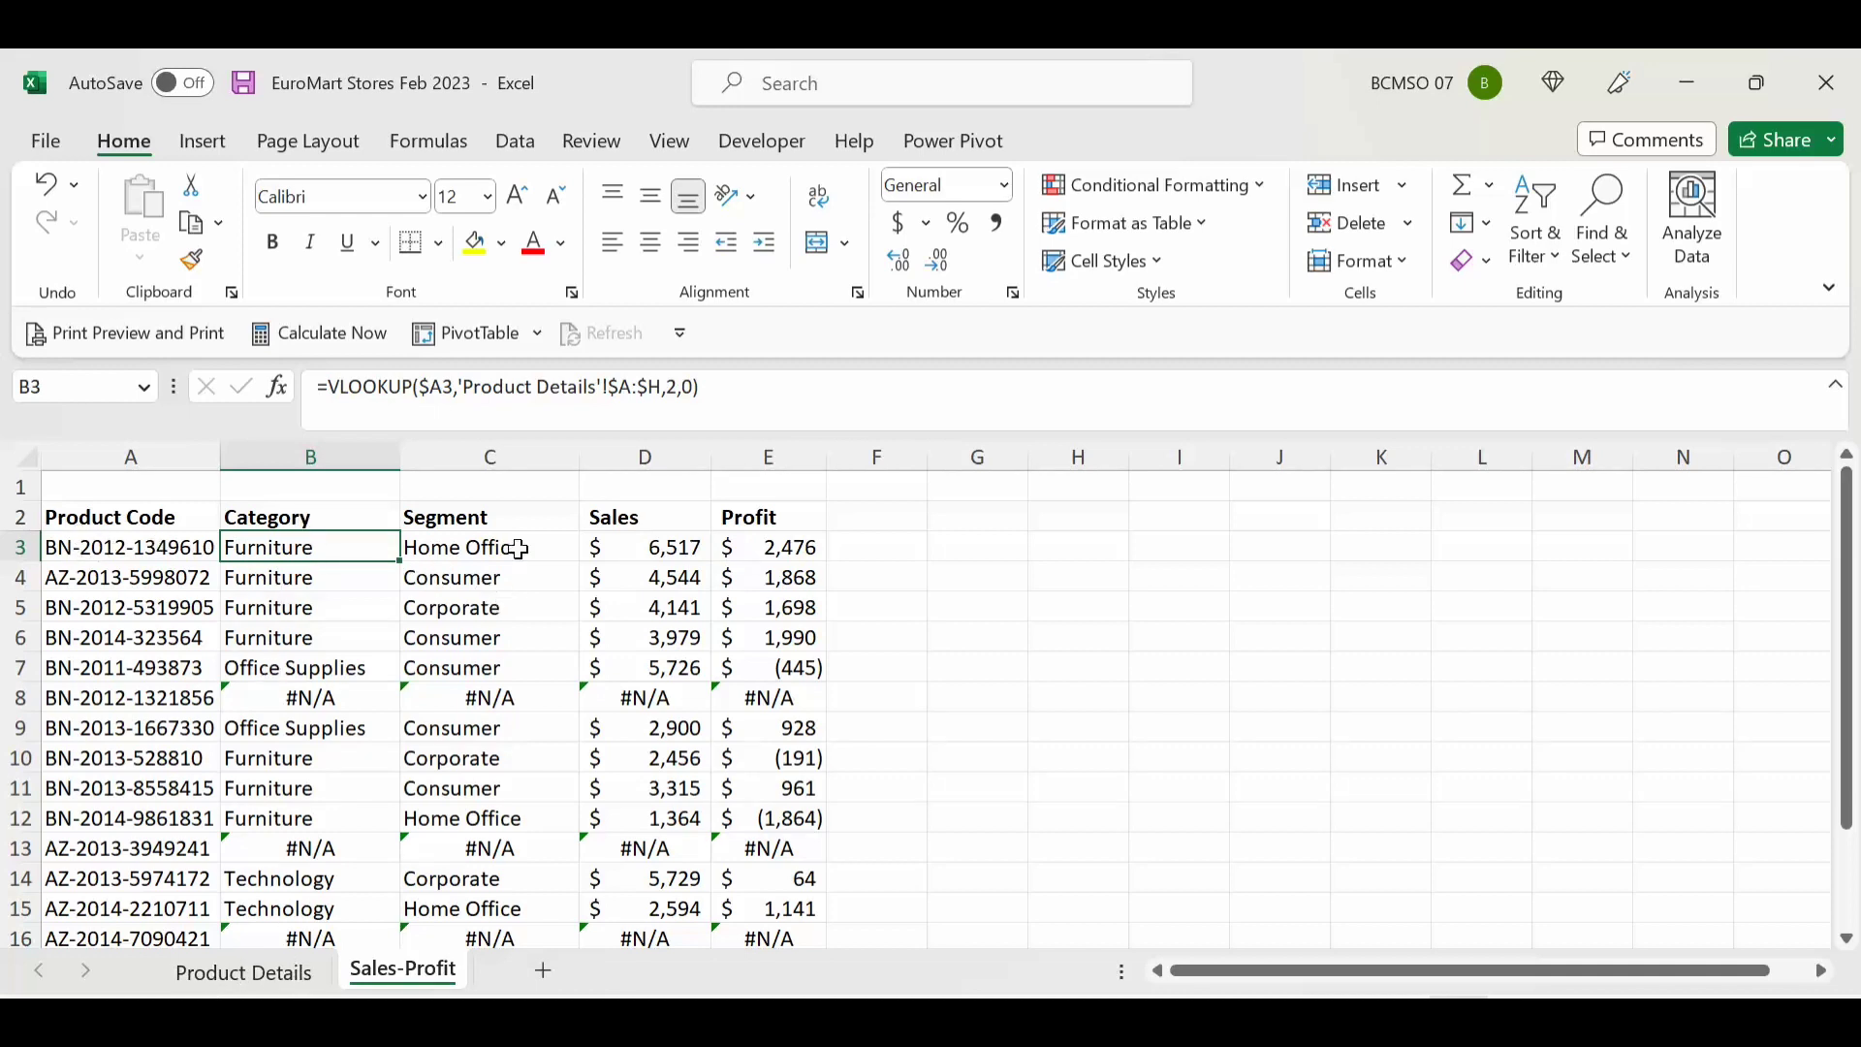
Step: Inspect the unmatched product code and its #N/A lookups in row 8
left_click(161, 697)
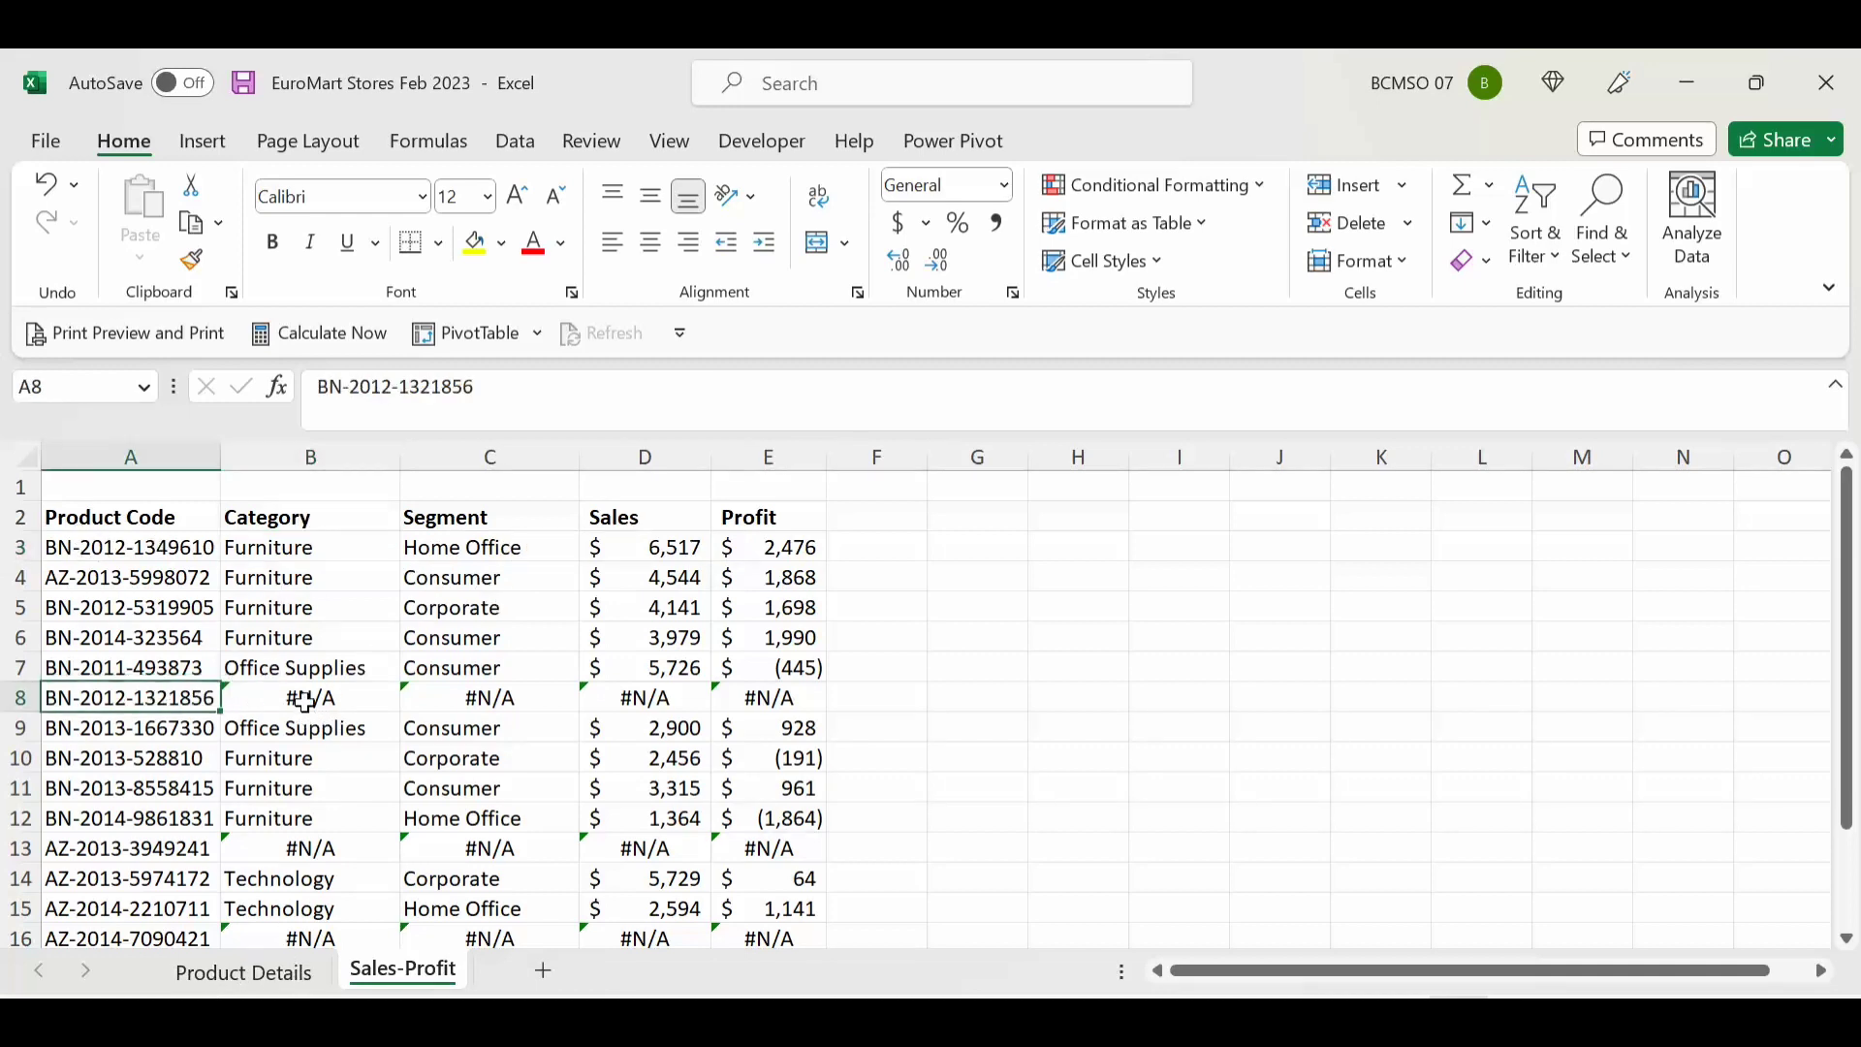
left_click(323, 698)
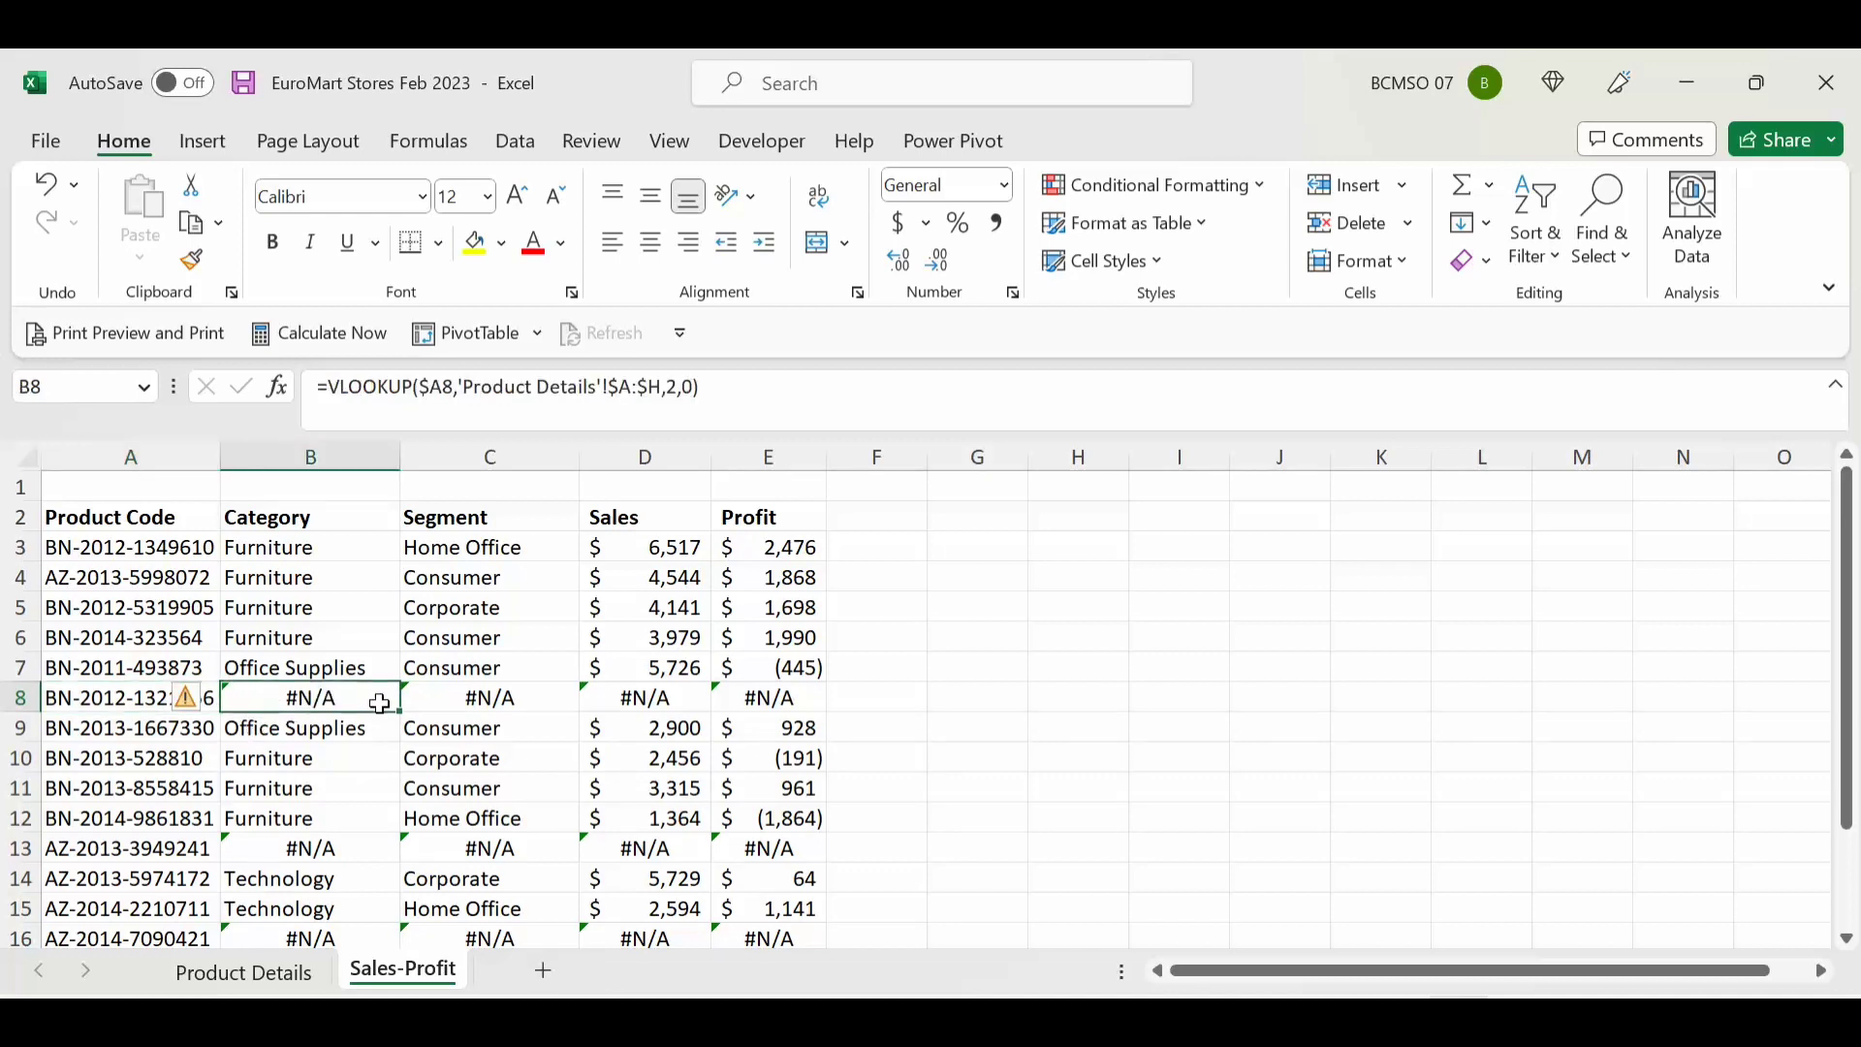
left_click_drag(518, 696, 792, 695)
left_click(295, 698)
left_click(663, 489)
Step: Enter =SUBTOTAL(9,D2:D17) in D1 as the Sales total
type("=")
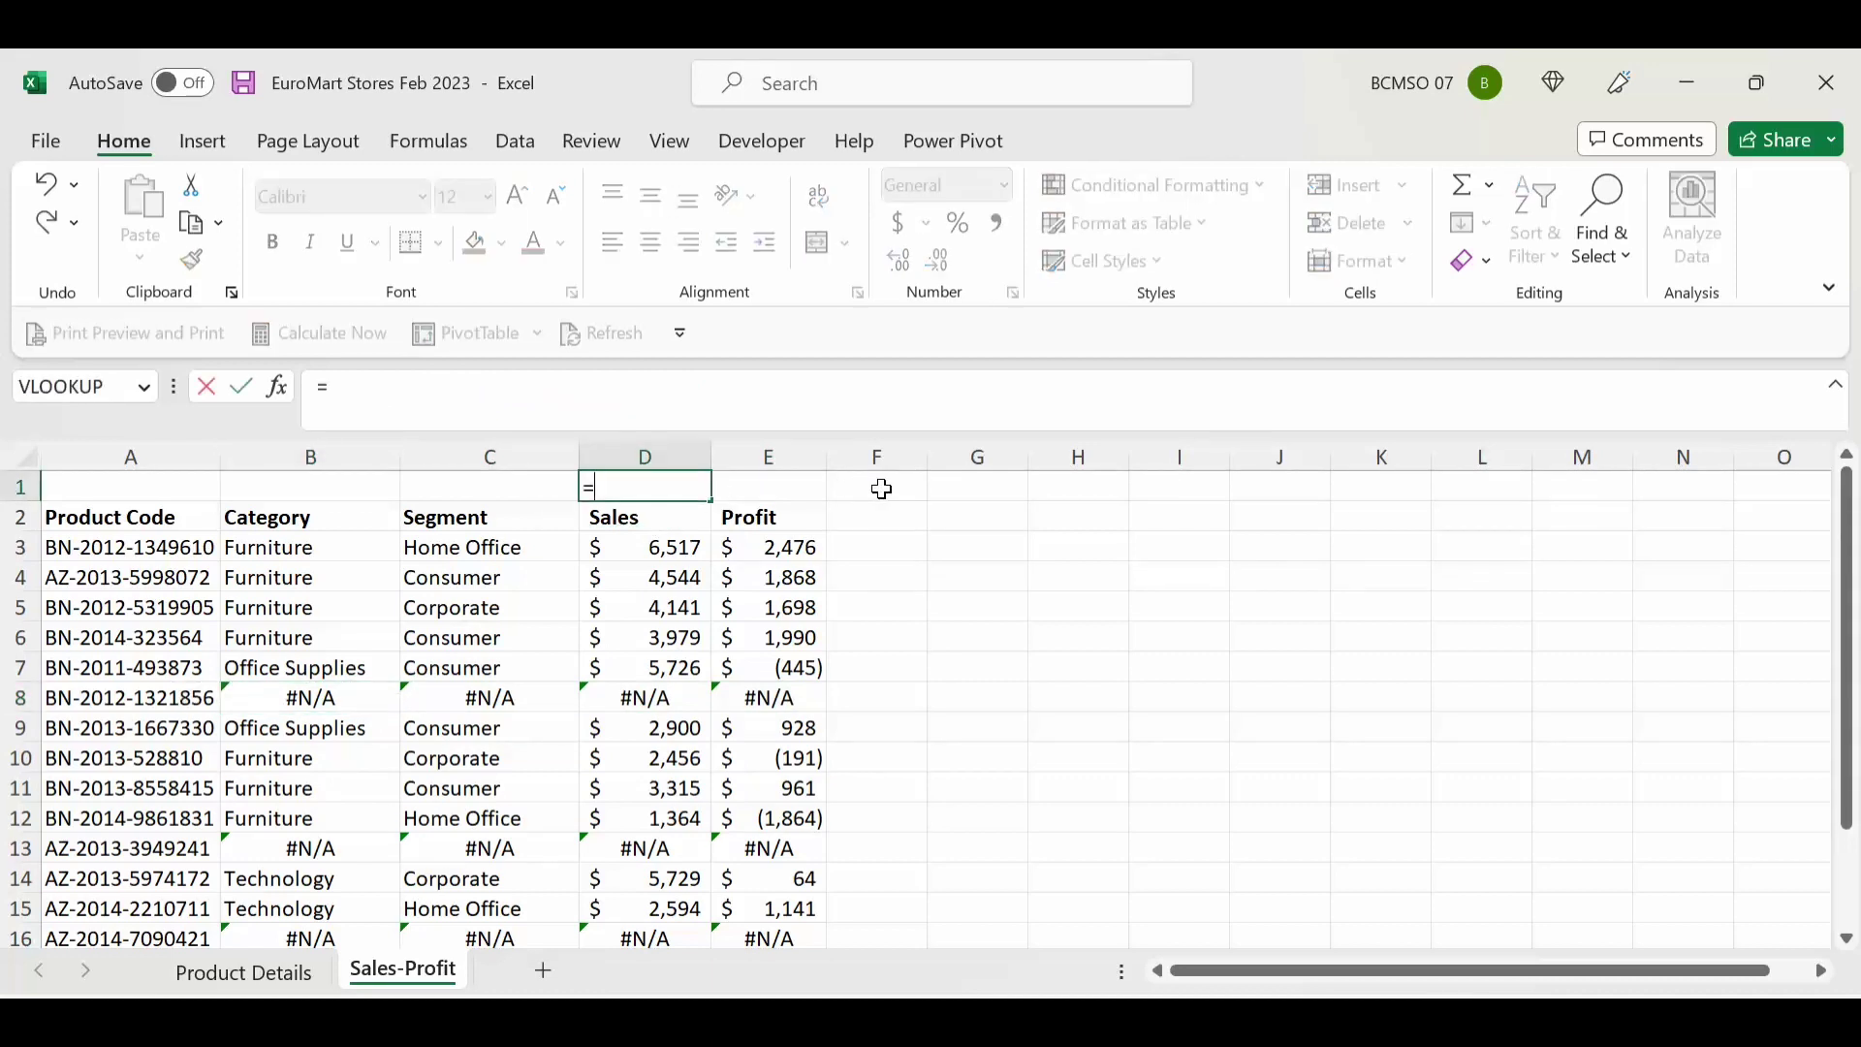
type("sum")
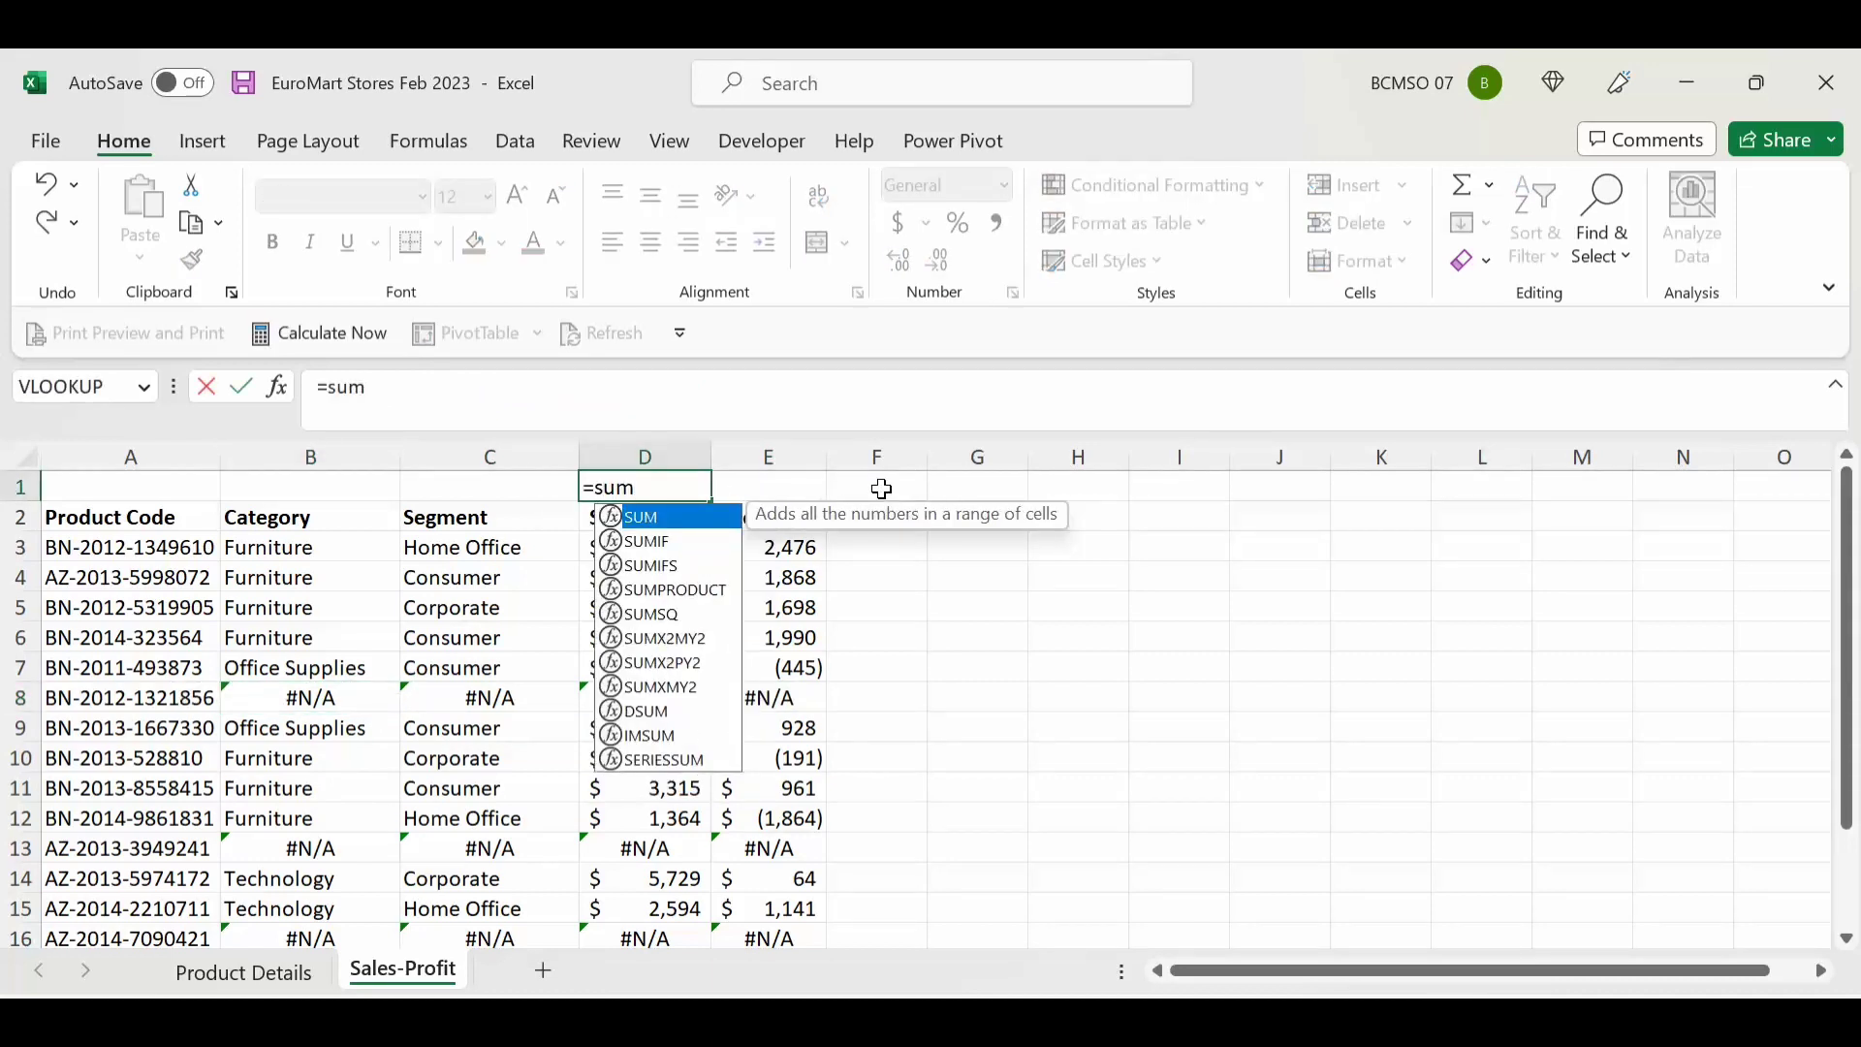
key("BackSpace")
type("bt")
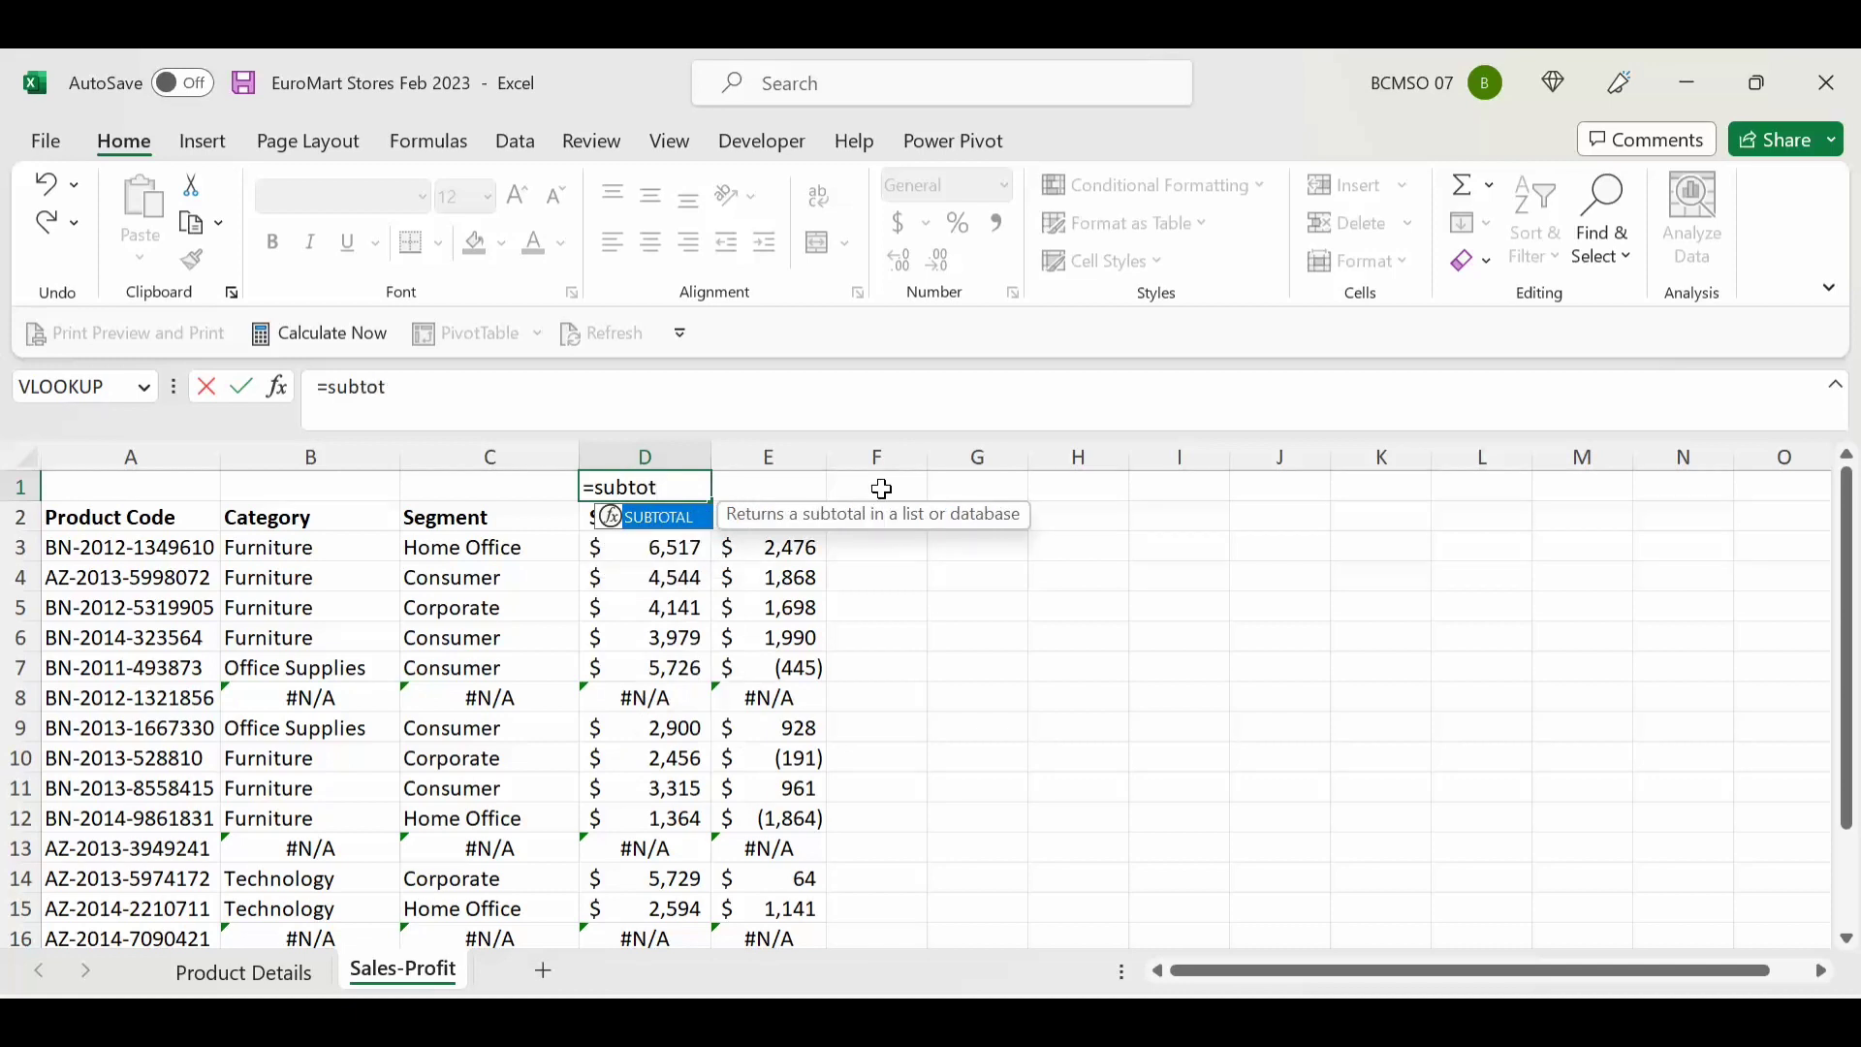
type("ot")
key("Tab")
type(",")
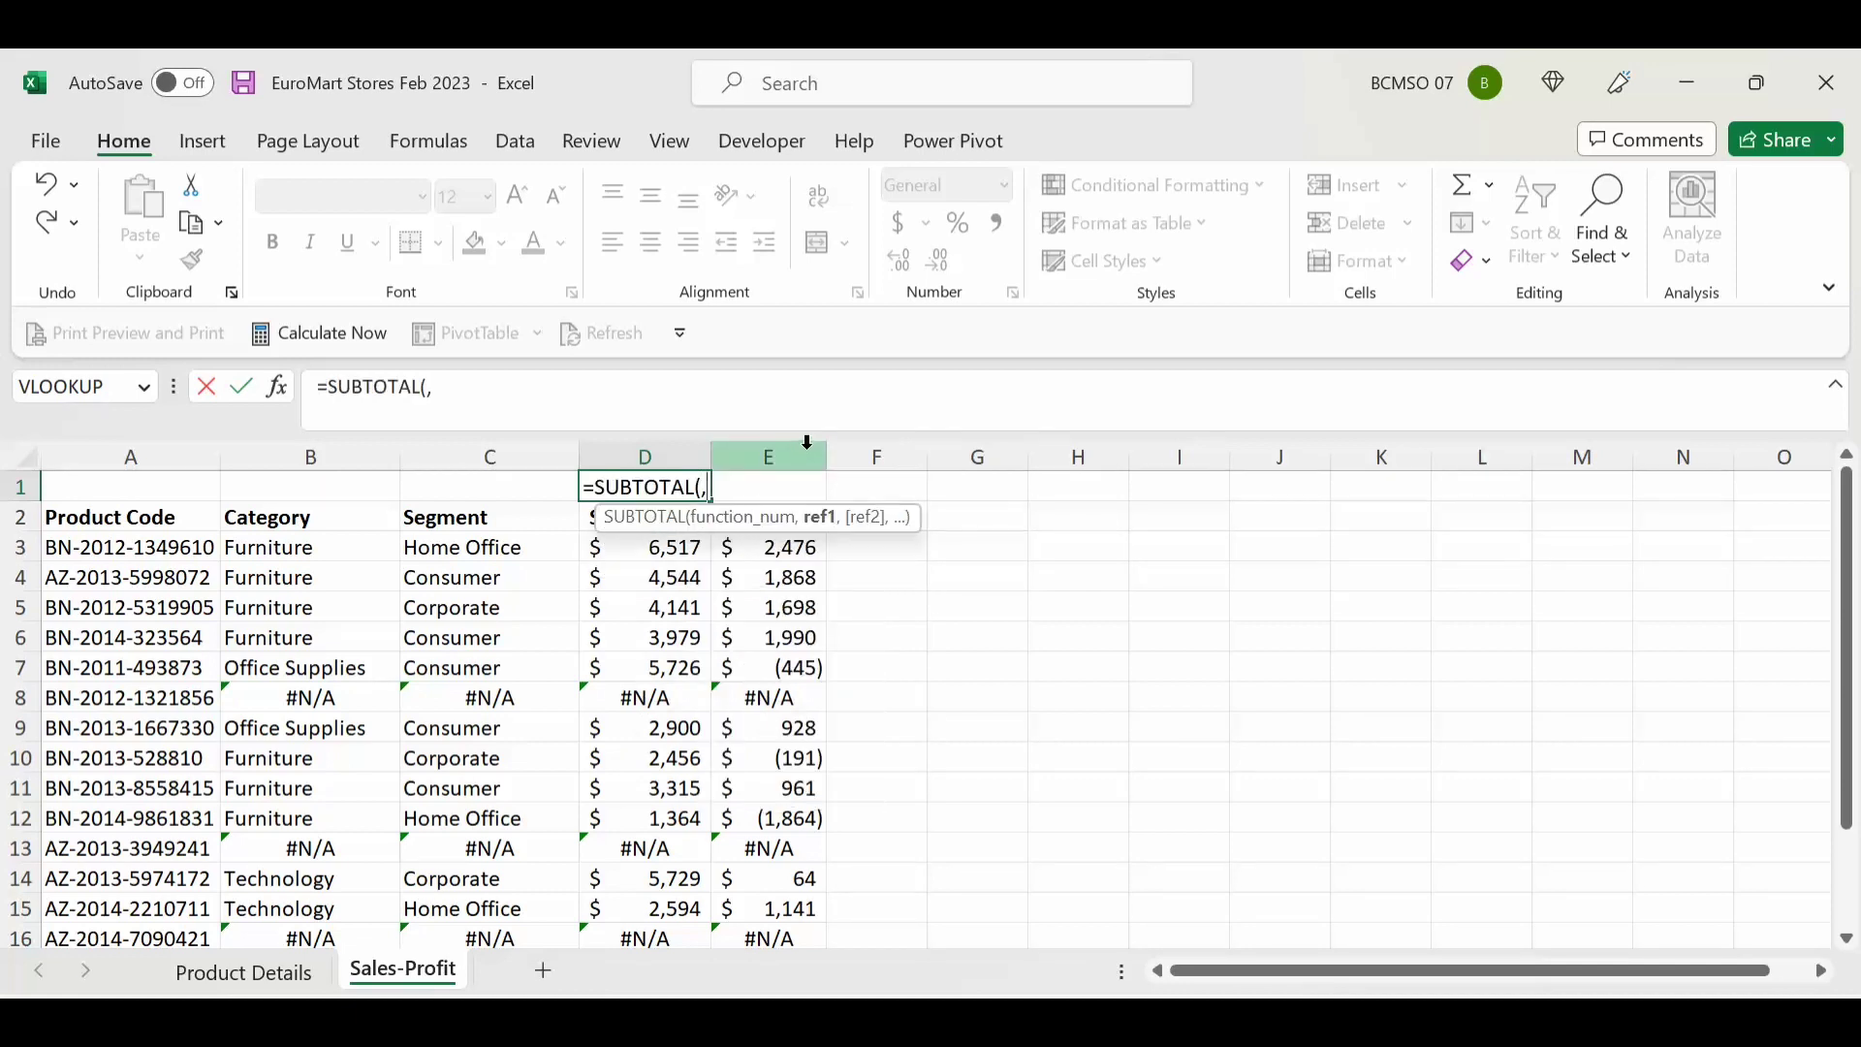
key("BackSpace")
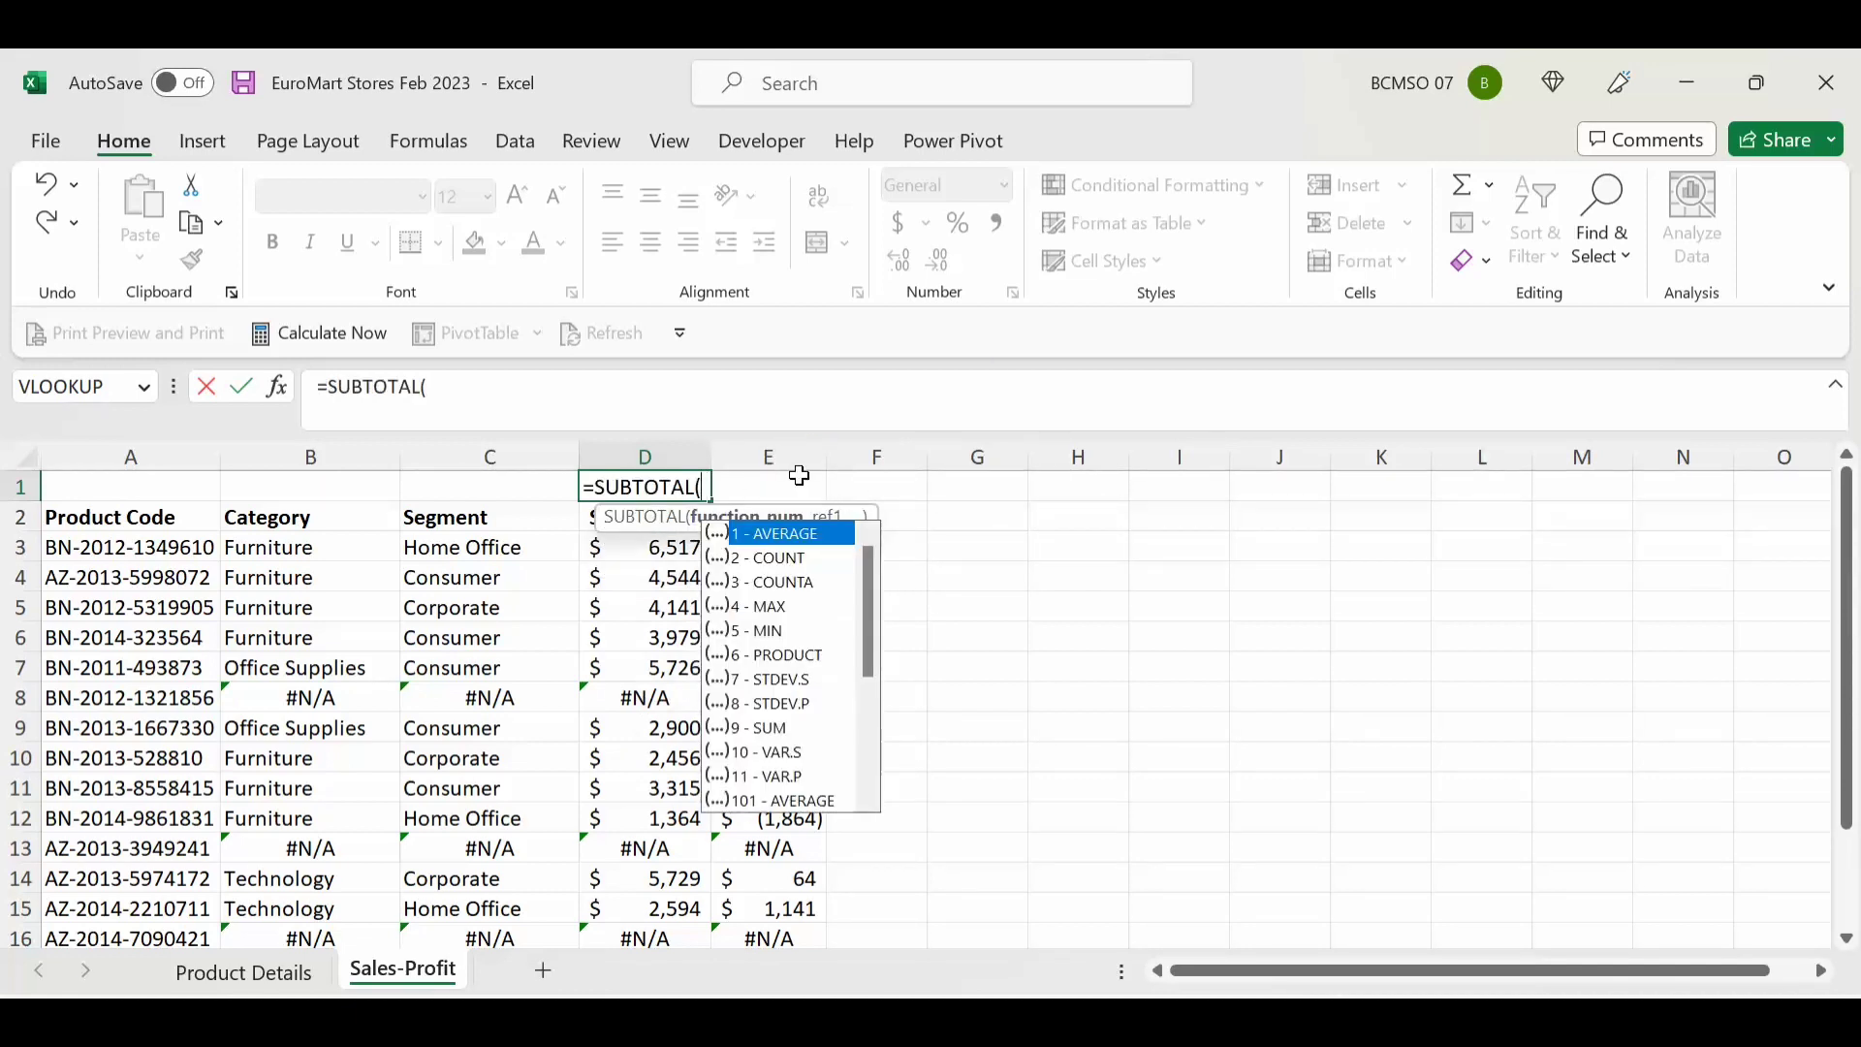
key("Down")
key("Down")
key("Down")
key("Down")
key("Down")
key("Down")
key("Down")
key("Down")
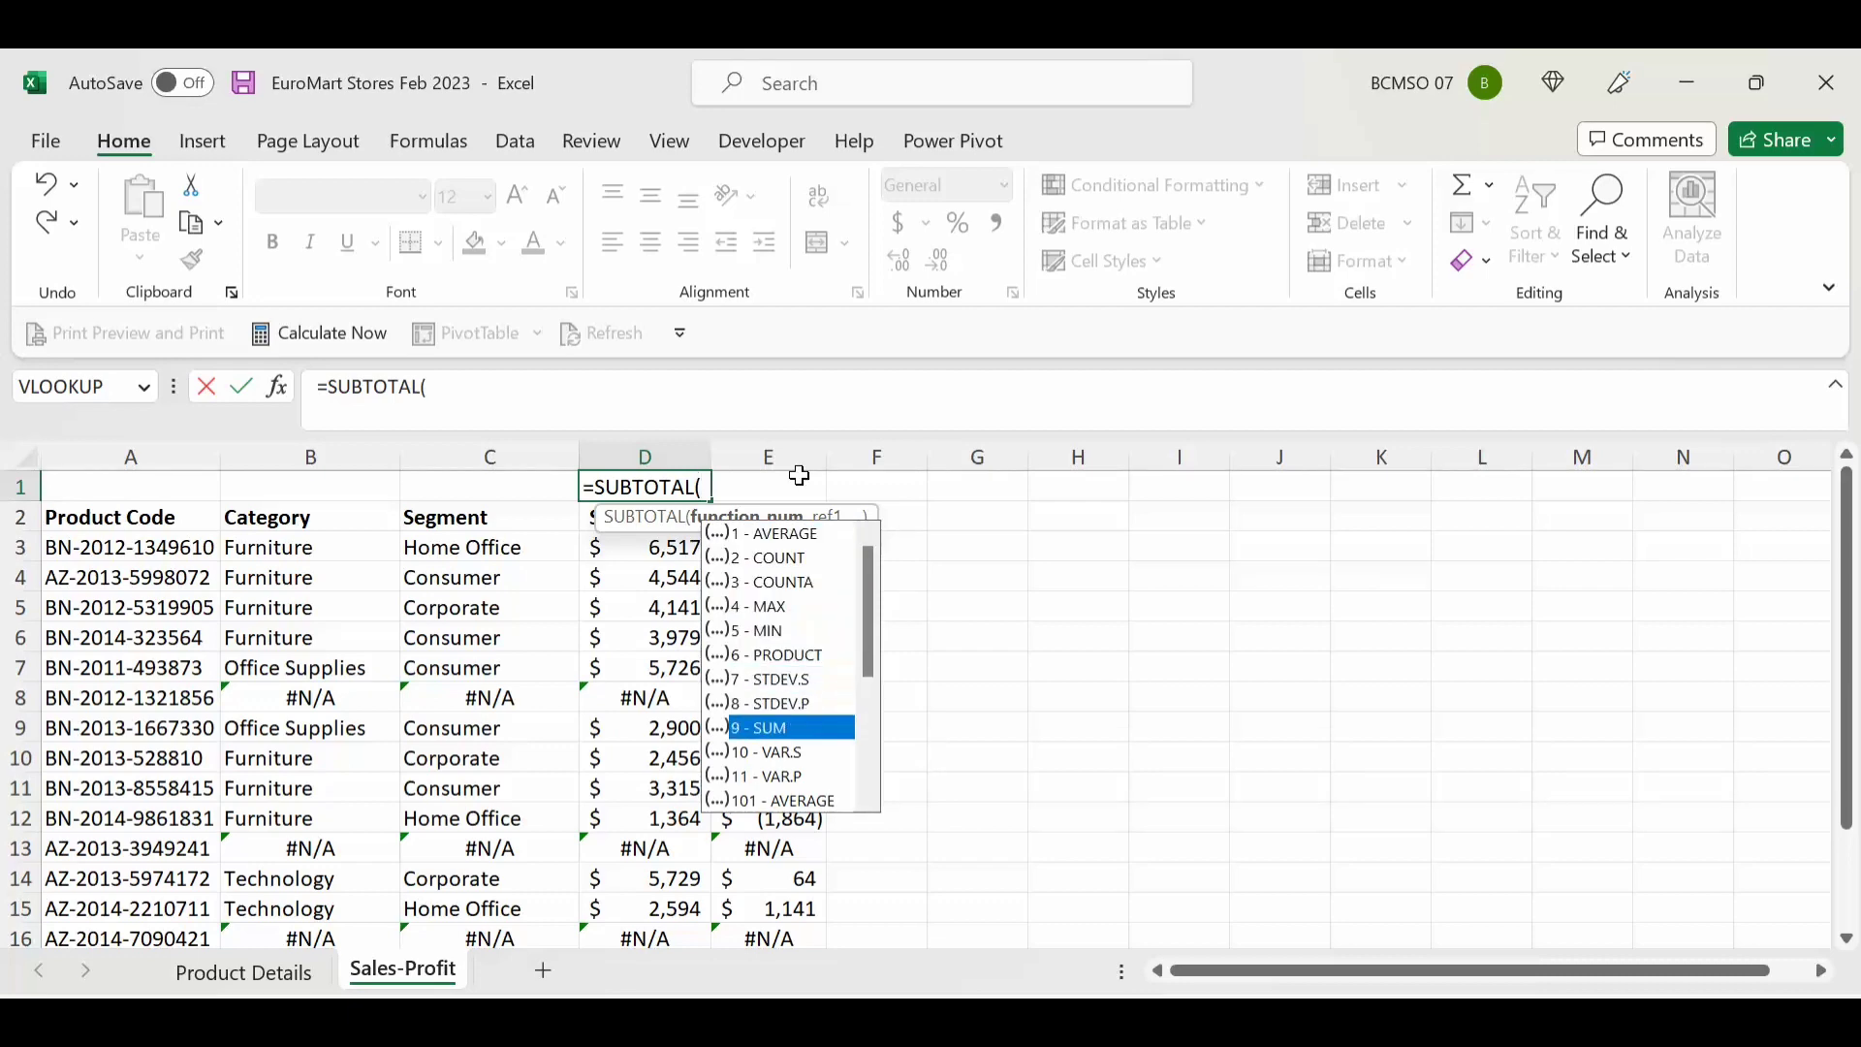
key("Tab")
type(",")
key("Down")
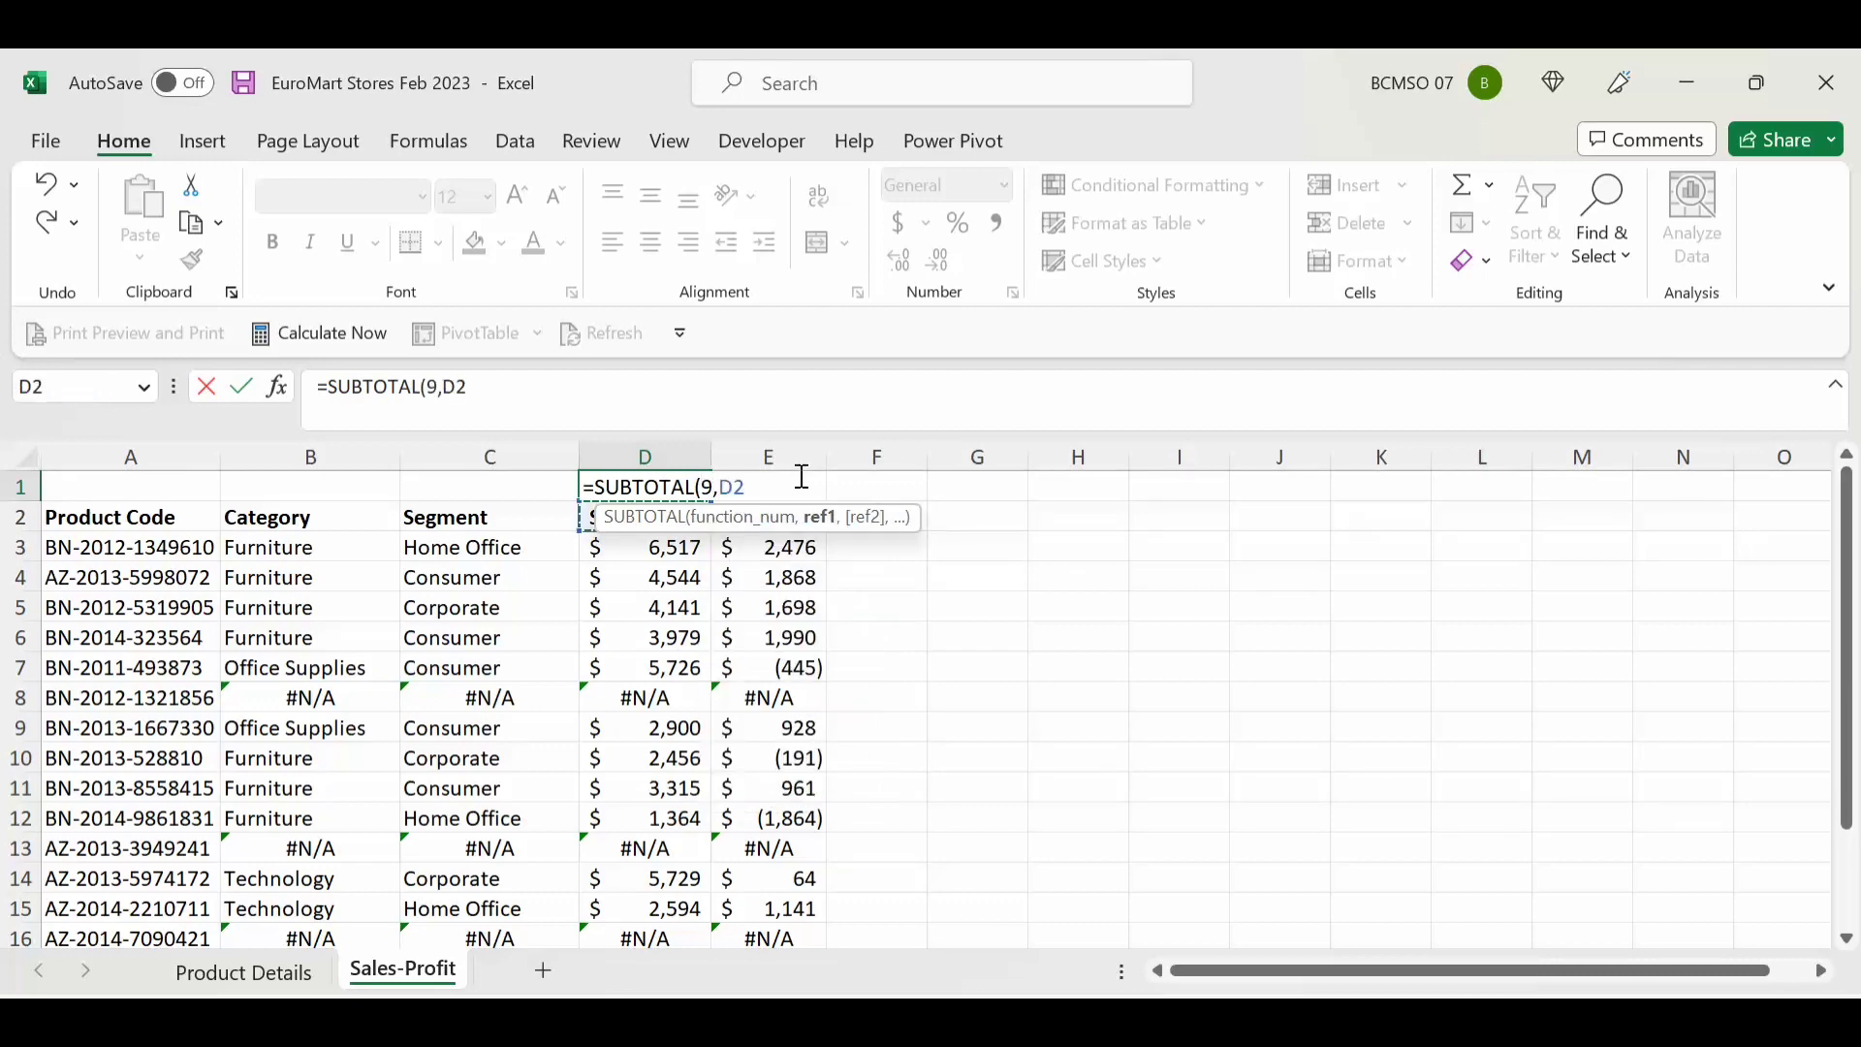
key("ctrl+shift+Down")
key("Return")
Step: Copy the Sales total into E1 to get =SUBTOTAL(9,E2:E17) for Profit
key("Up")
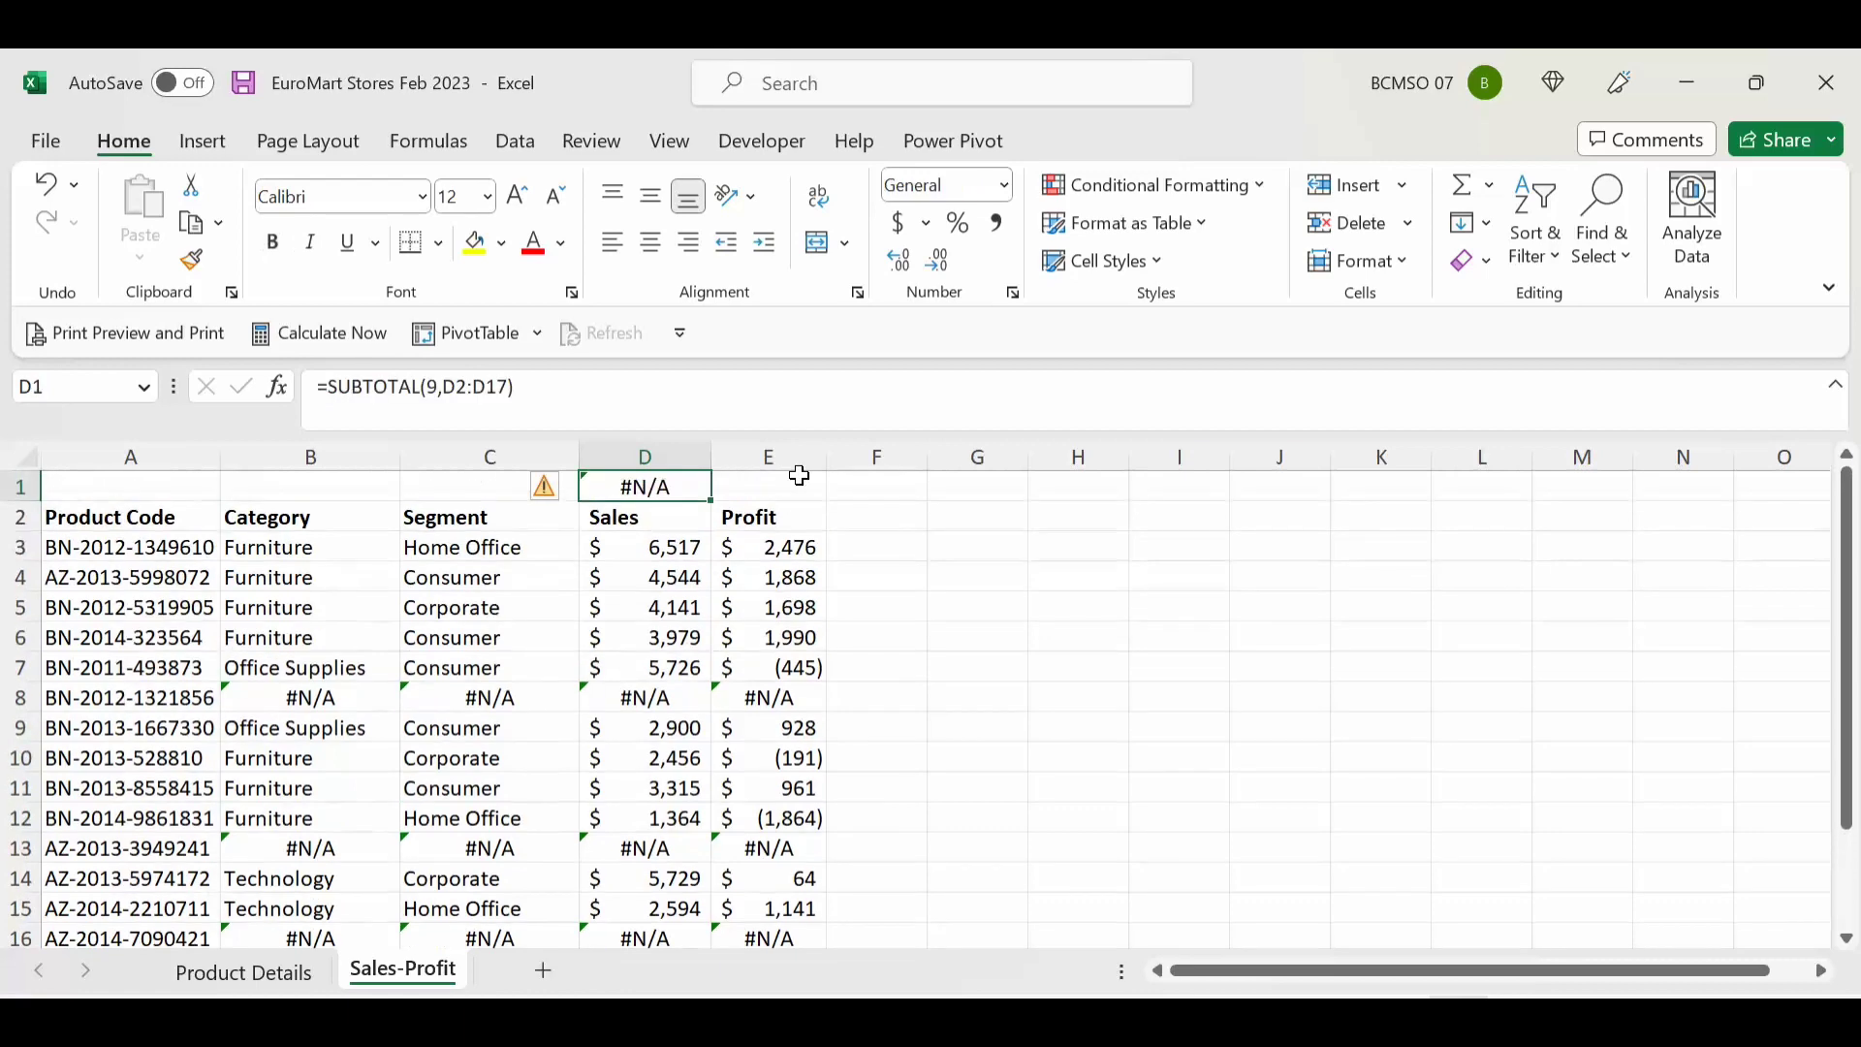
key("Right")
key("Left")
key("ctrl+c")
key("Right")
key("Return")
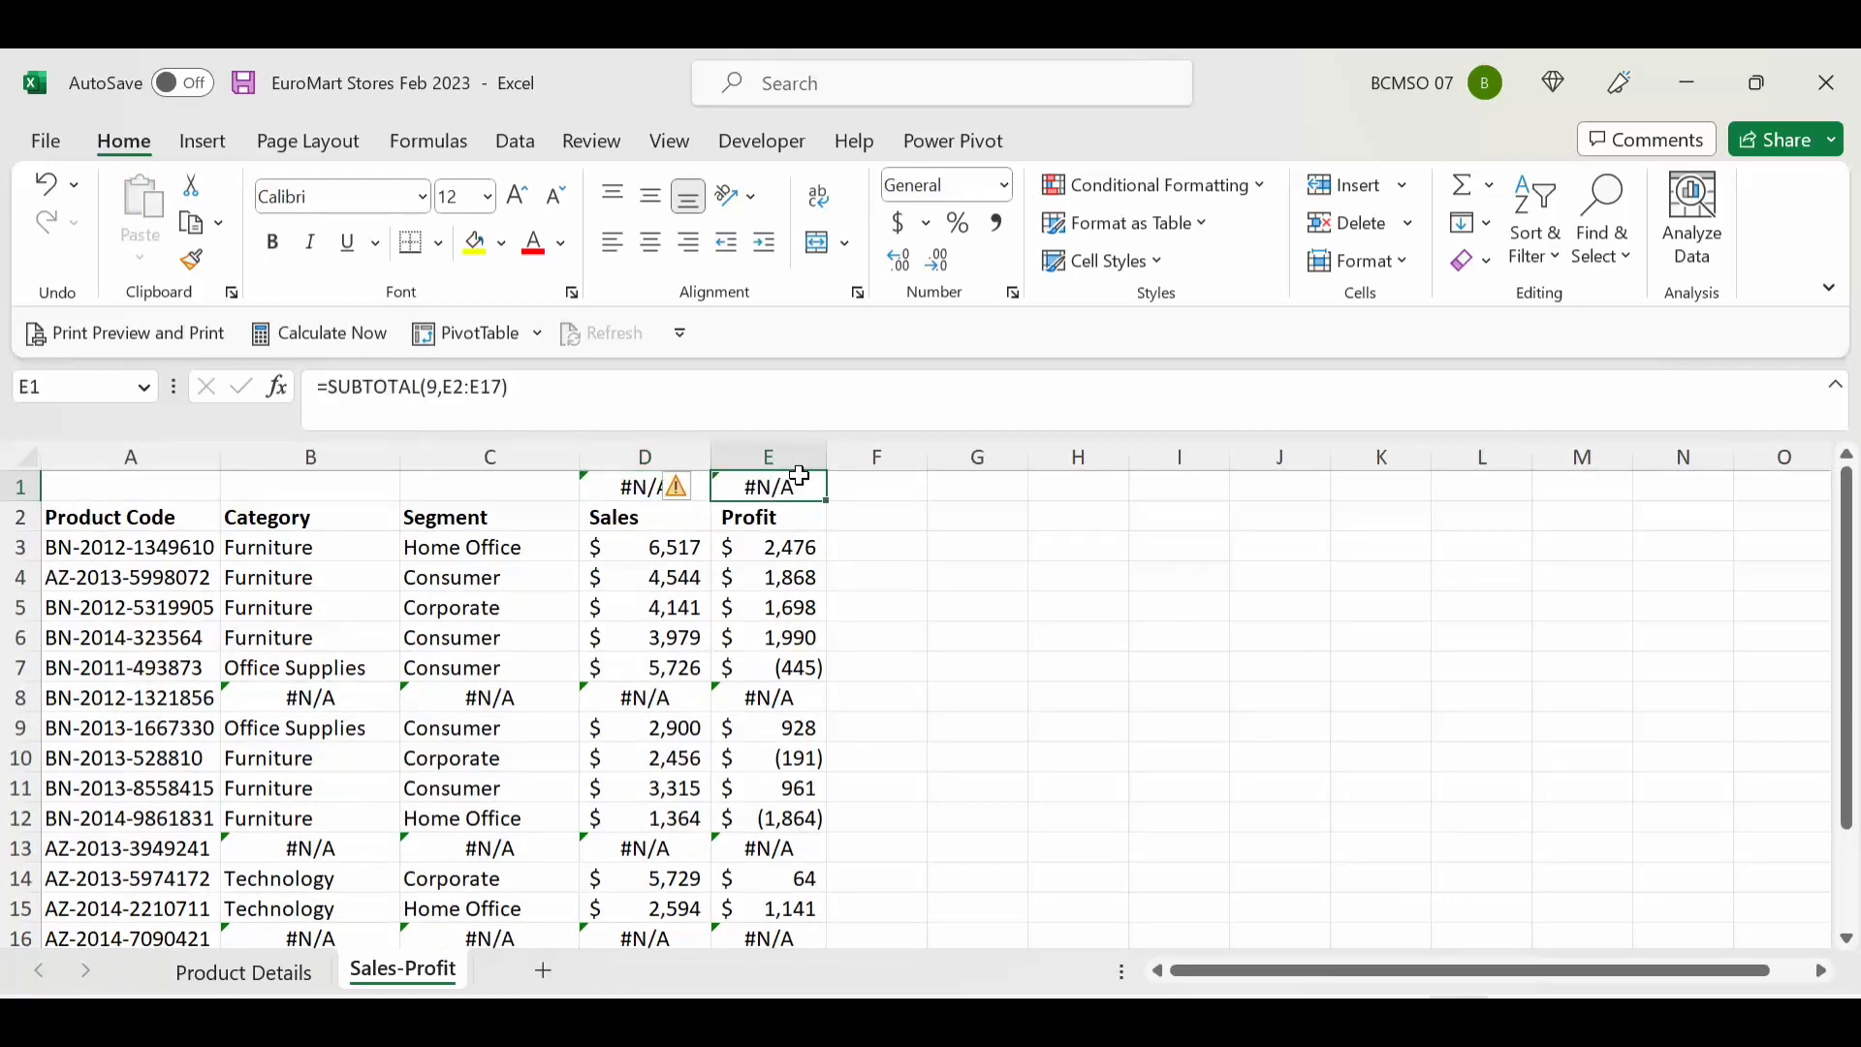
key("F1")
key("Escape")
left_click(797, 578)
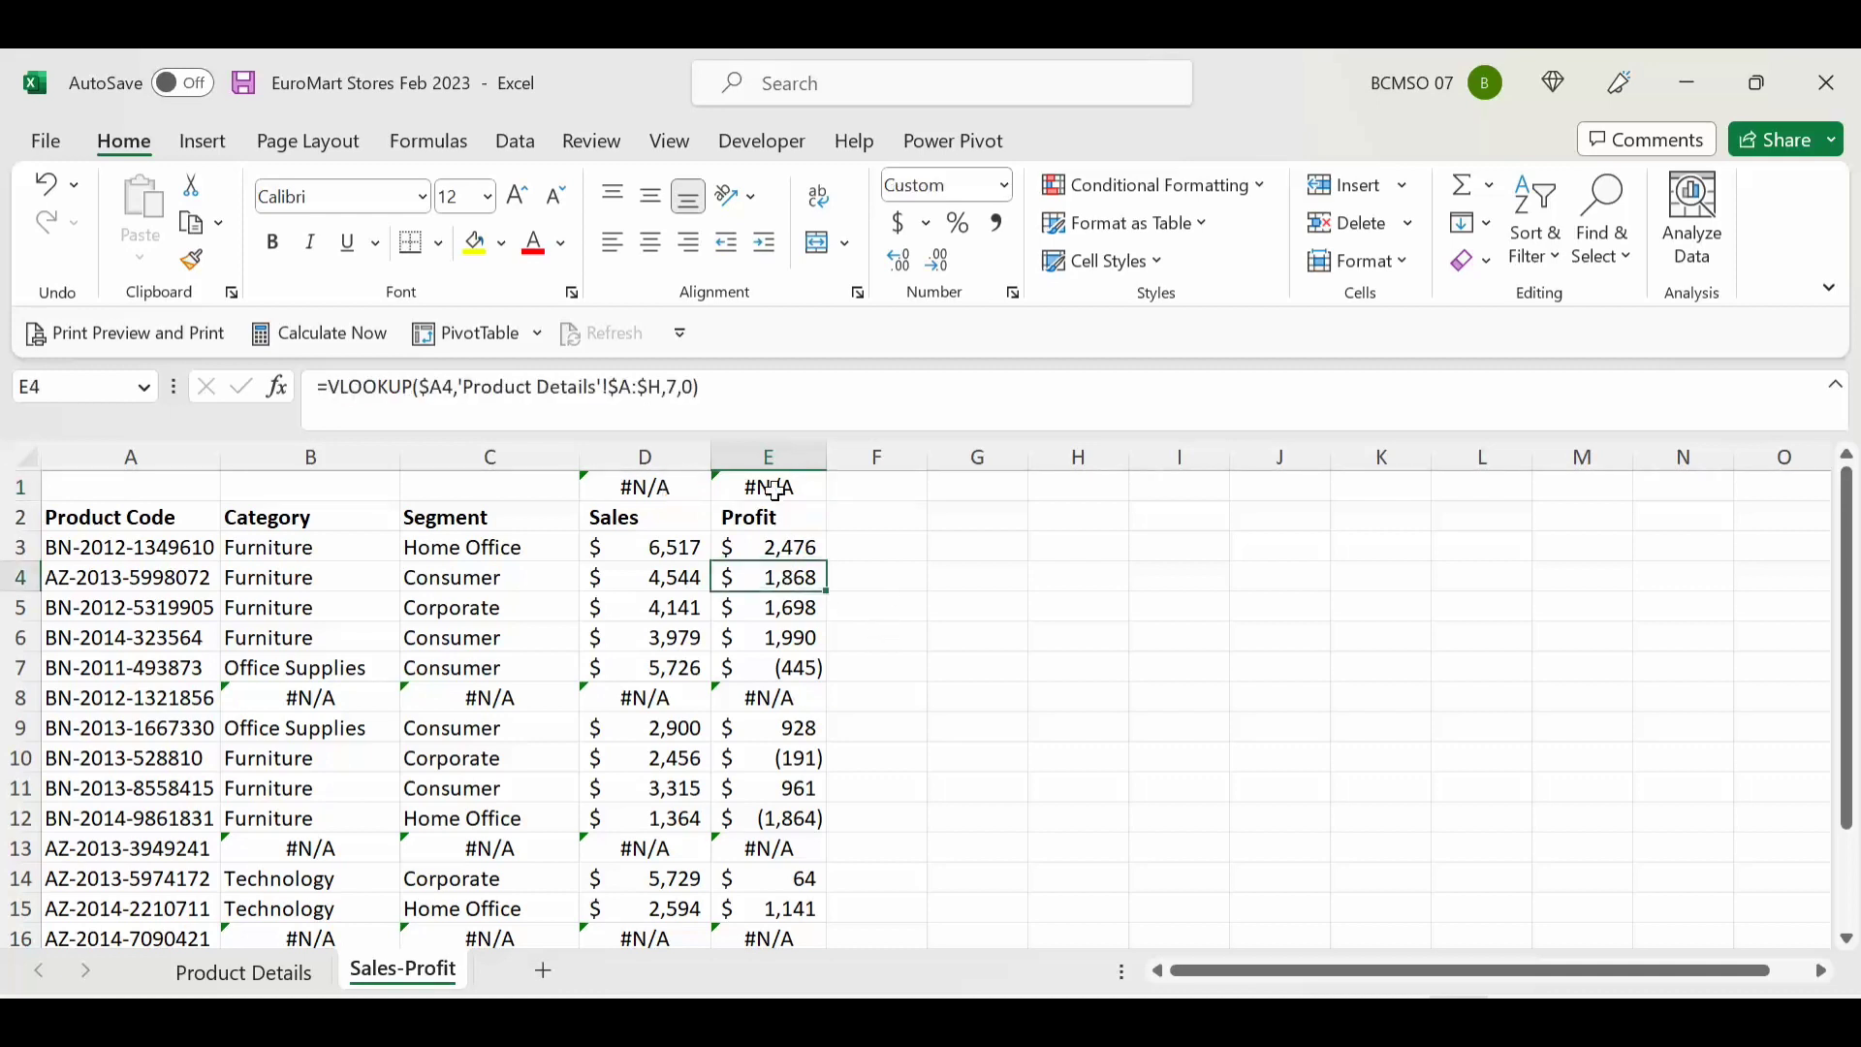
left_click(773, 489)
key("F2")
key("Return")
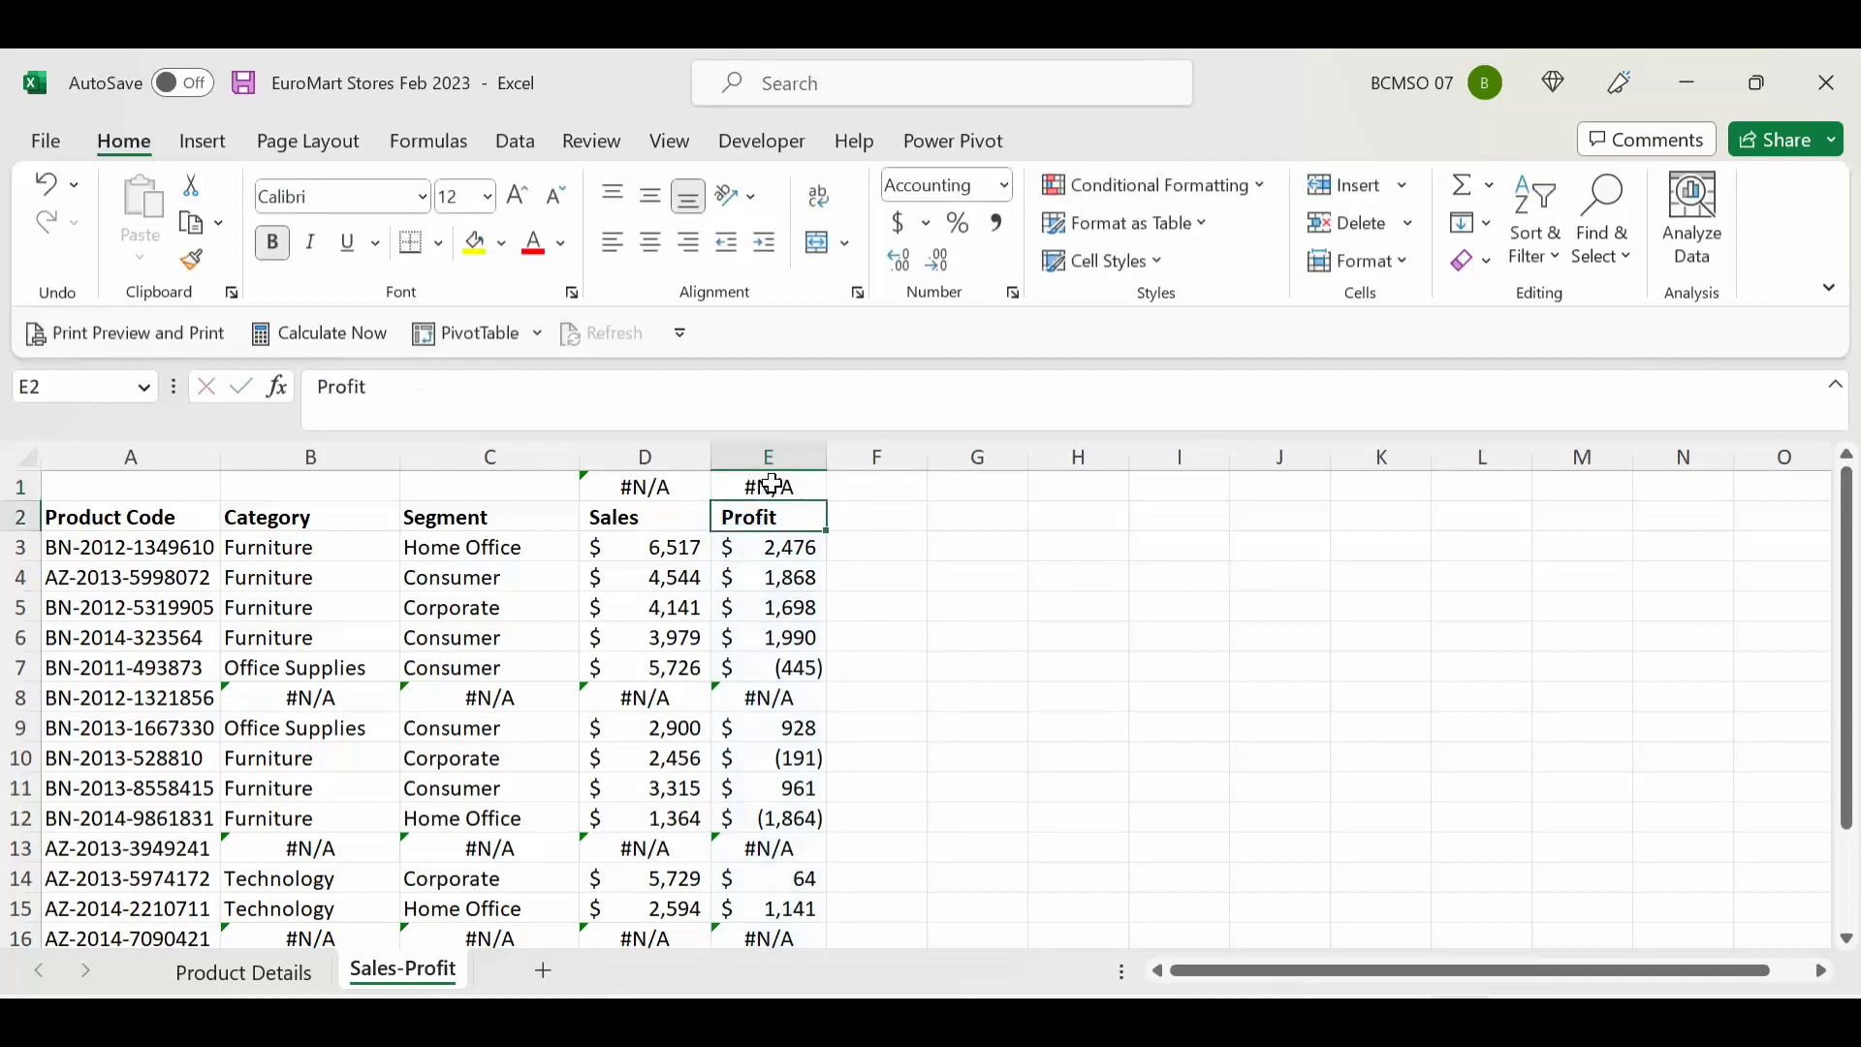
key("Up")
key("Left")
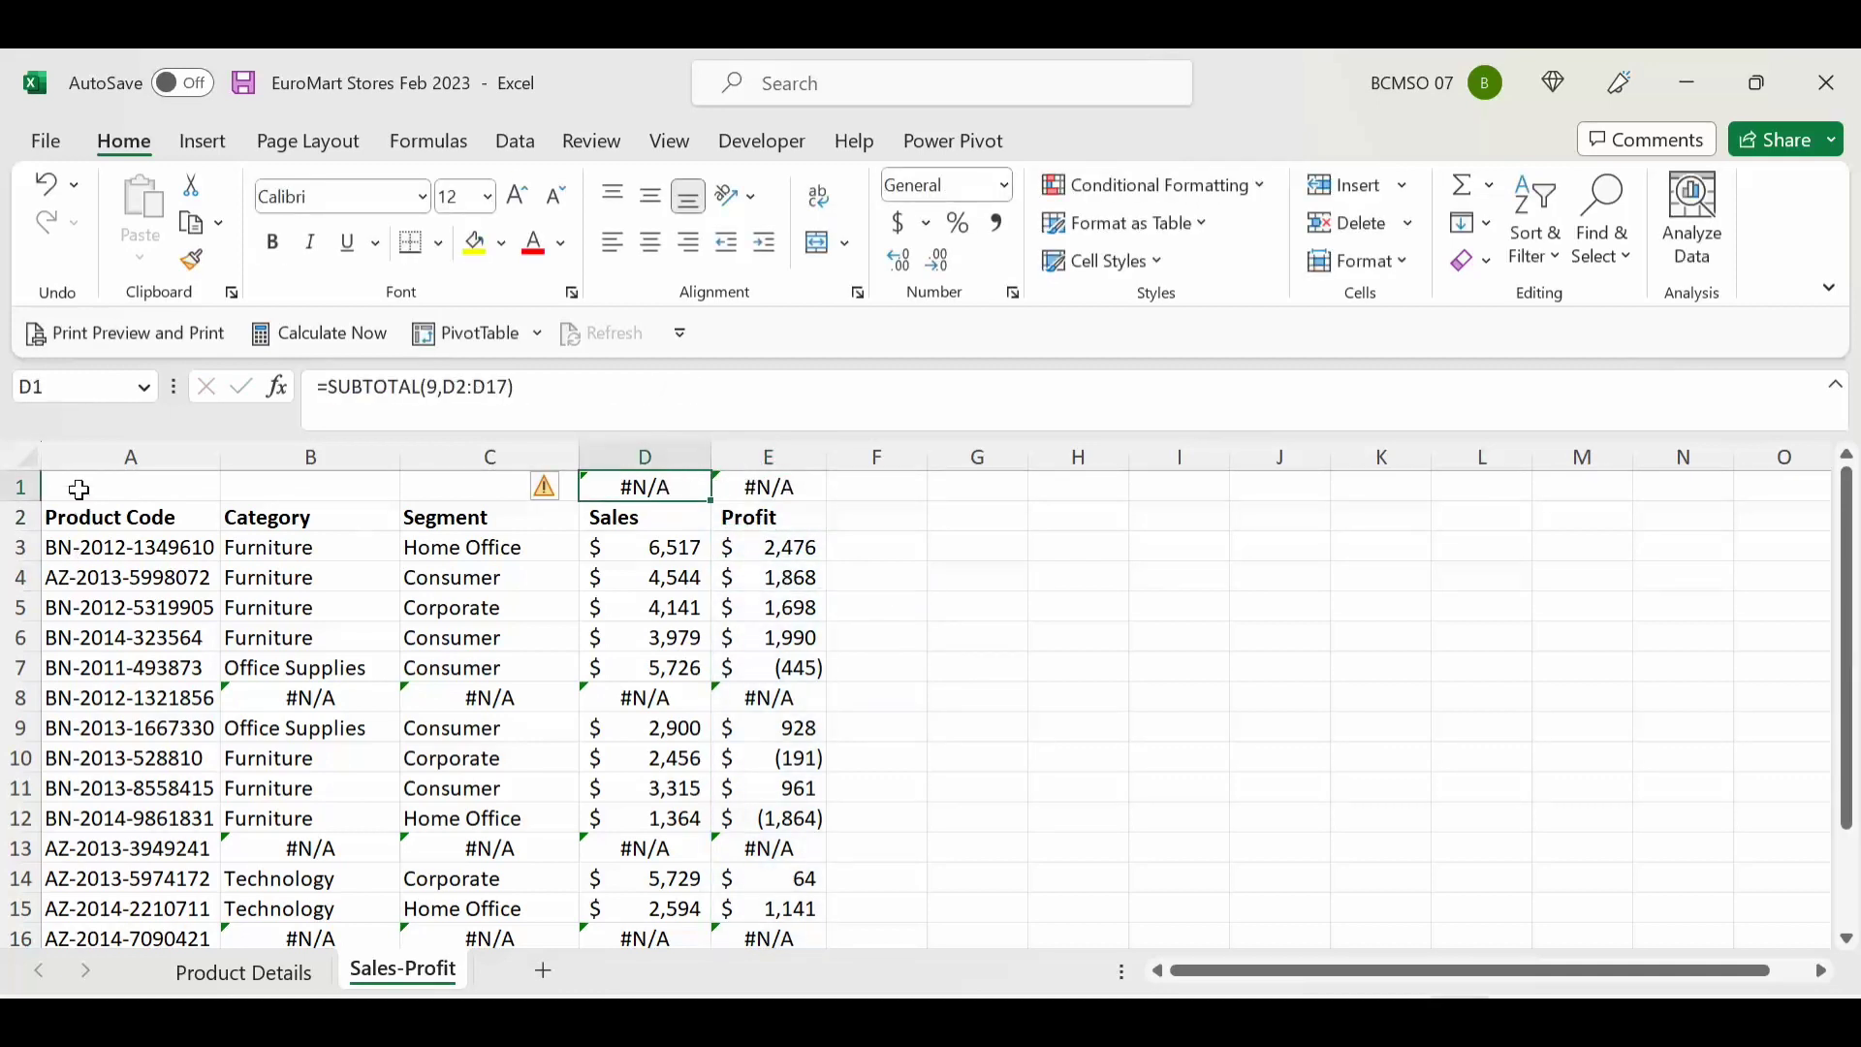
Step: Make row 1 taller and review the #N/A totals and row 8 results
left_click_drag(20, 502, 20, 516)
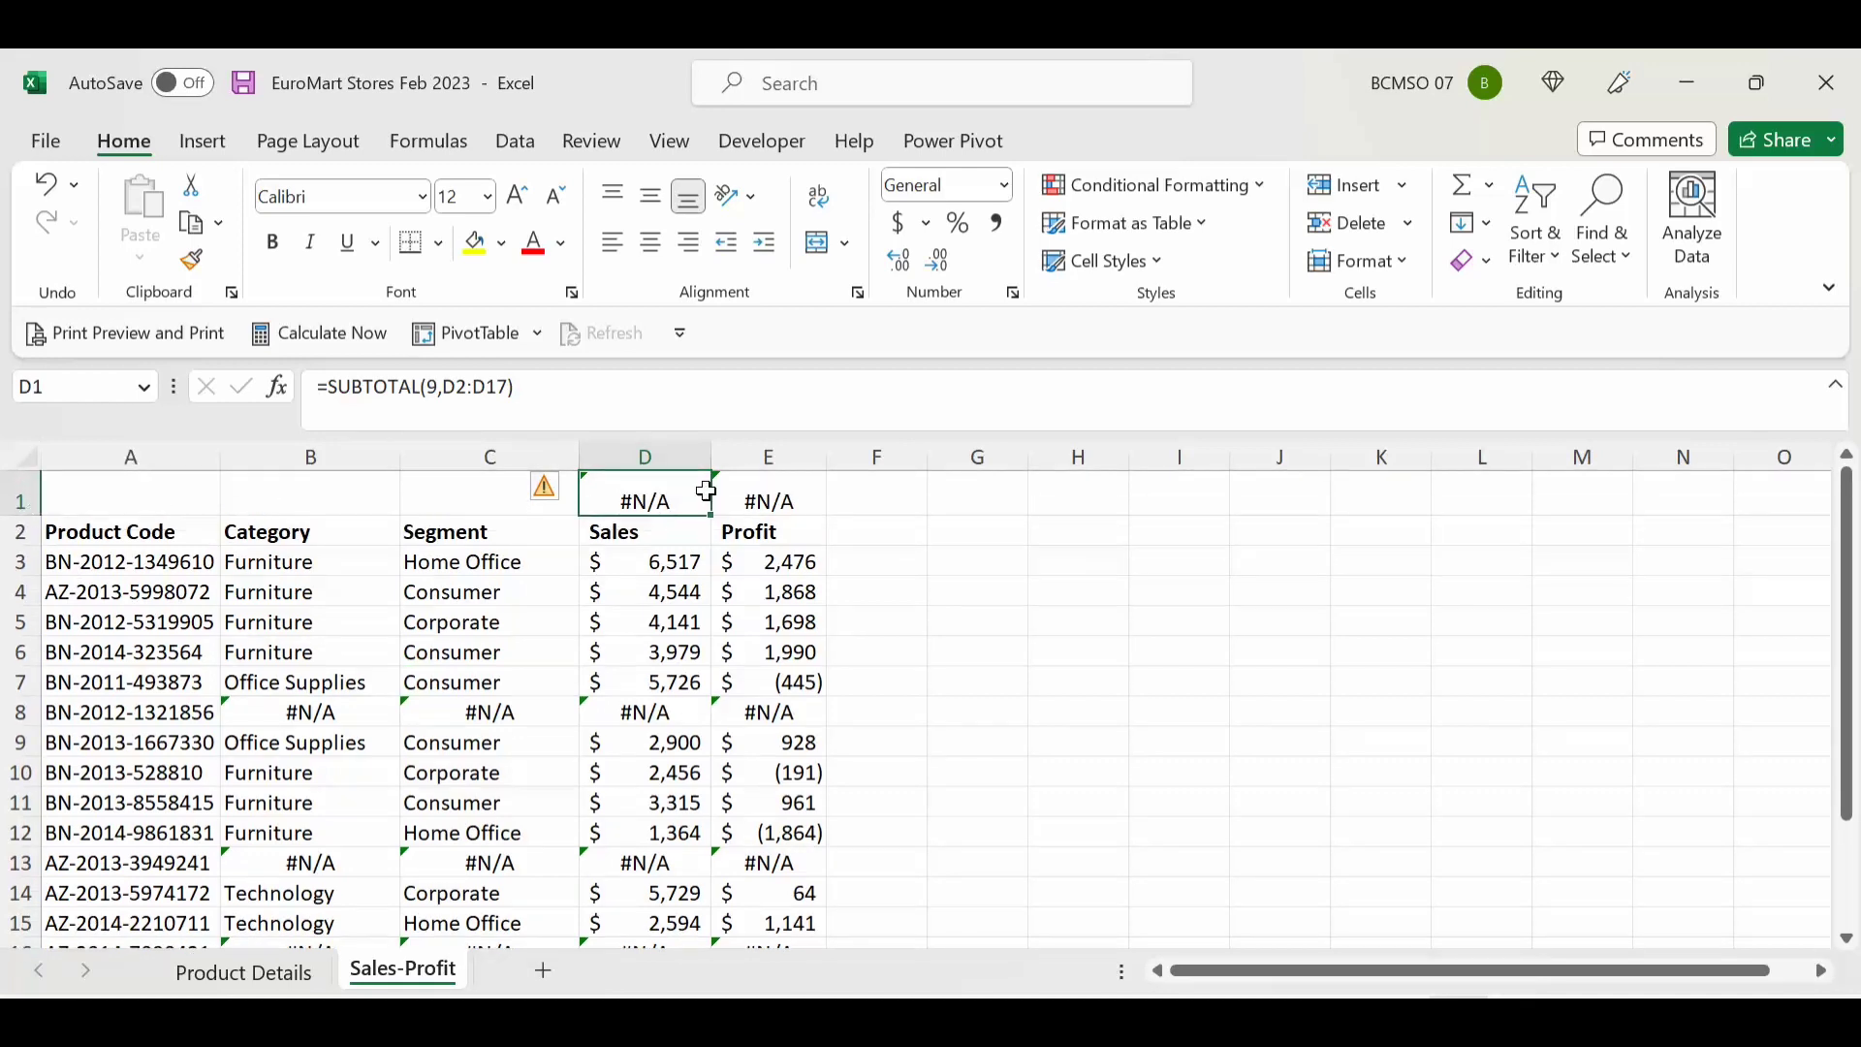
left_click_drag(664, 485, 720, 479)
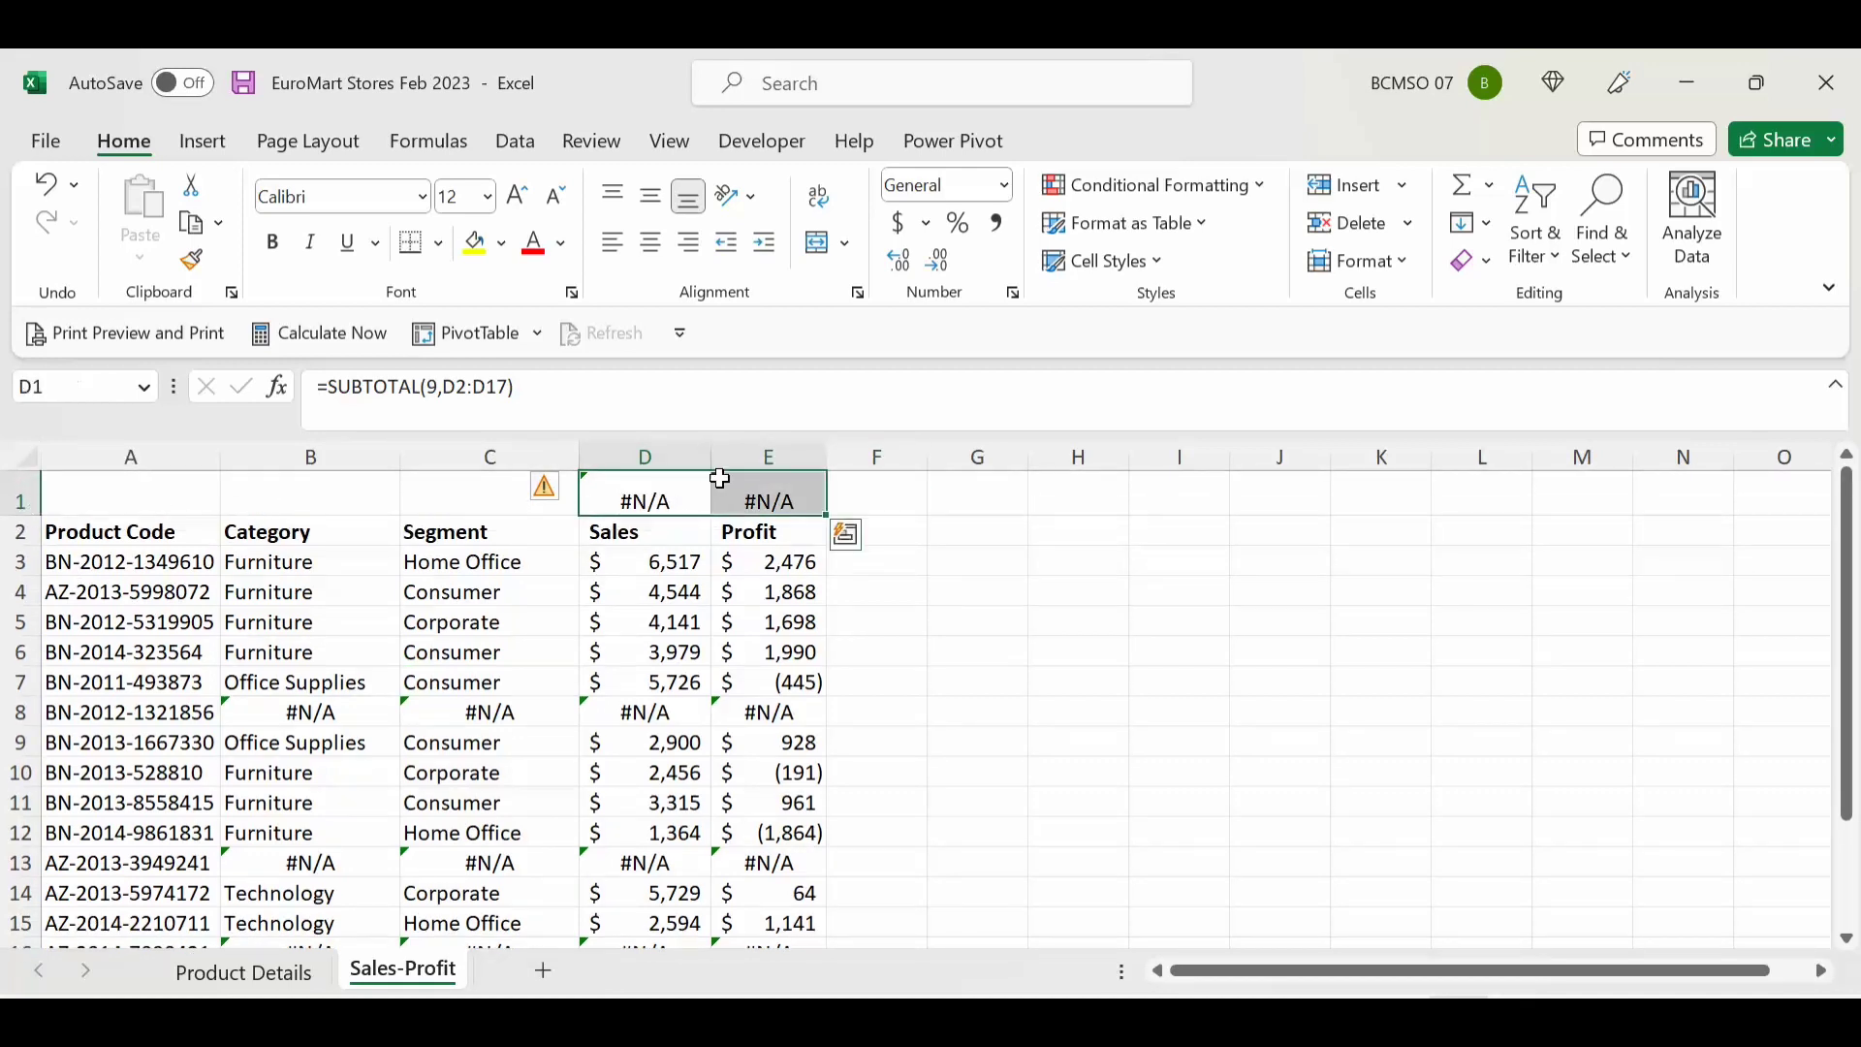
left_click(645, 714)
left_click_drag(644, 714, 776, 714)
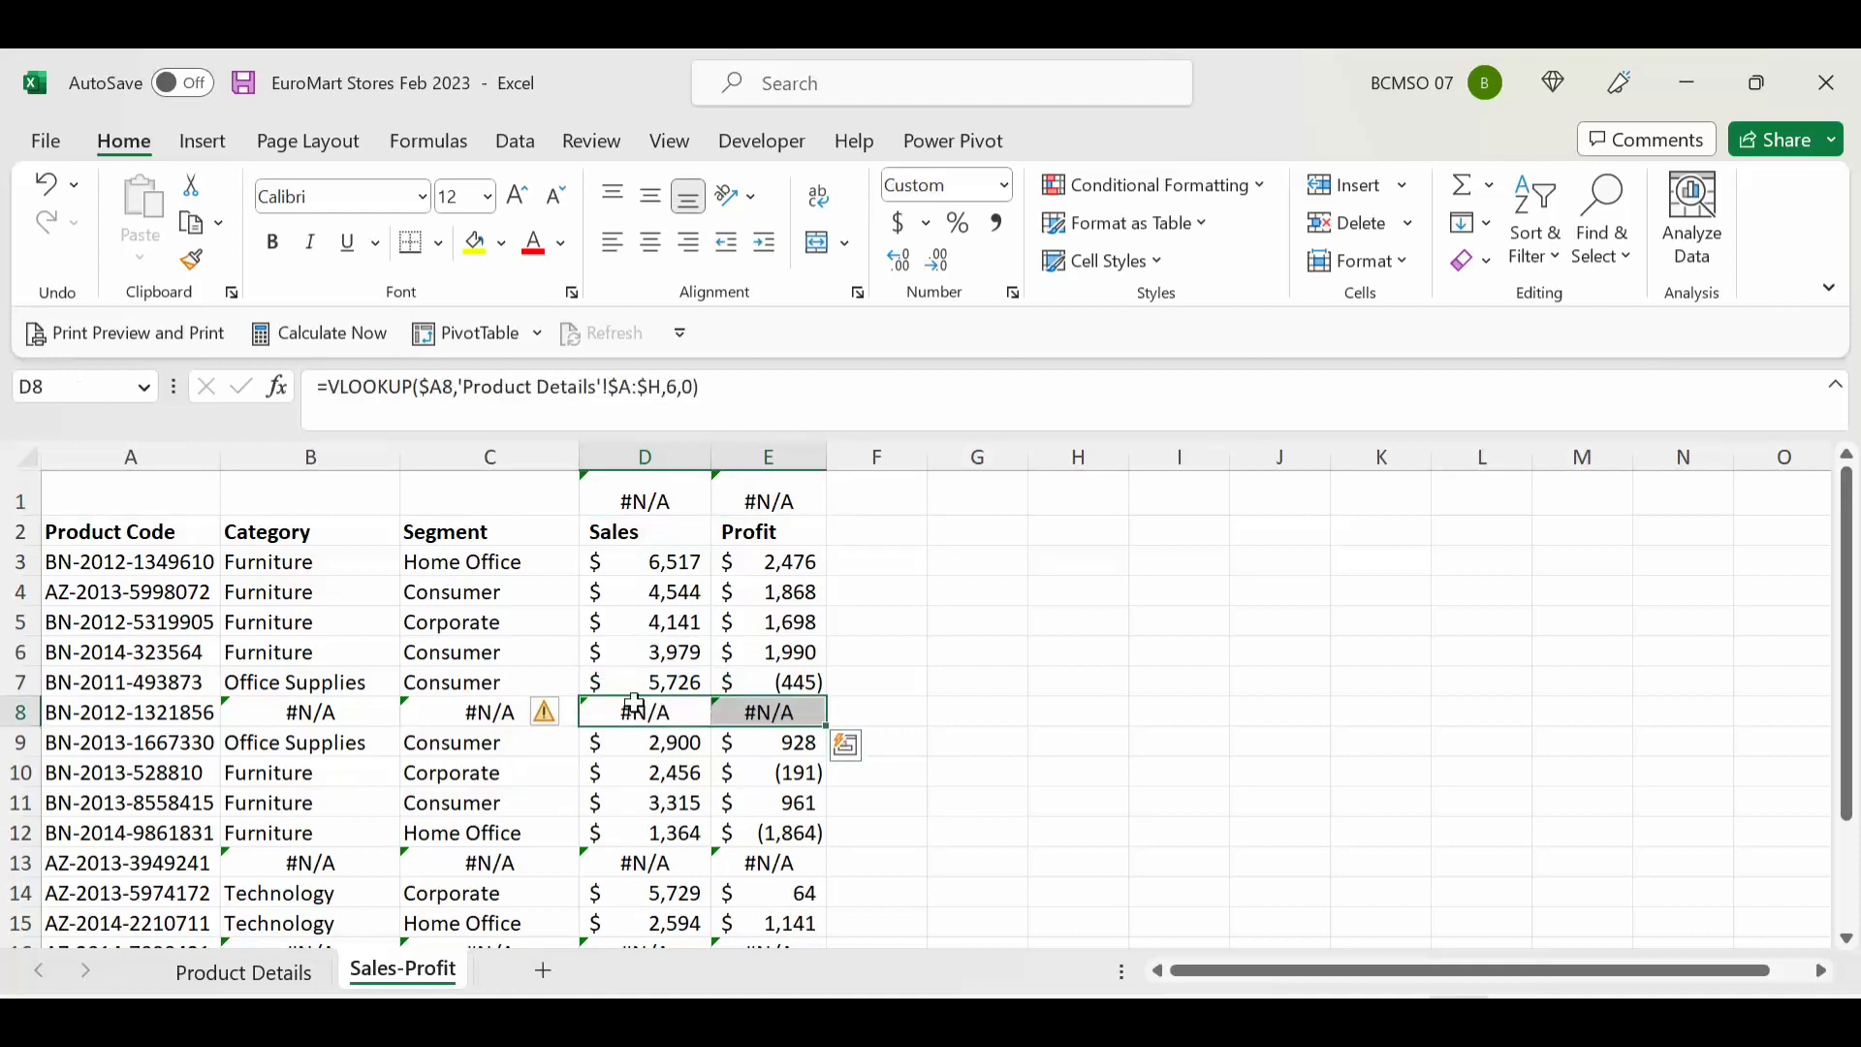
left_click(630, 565)
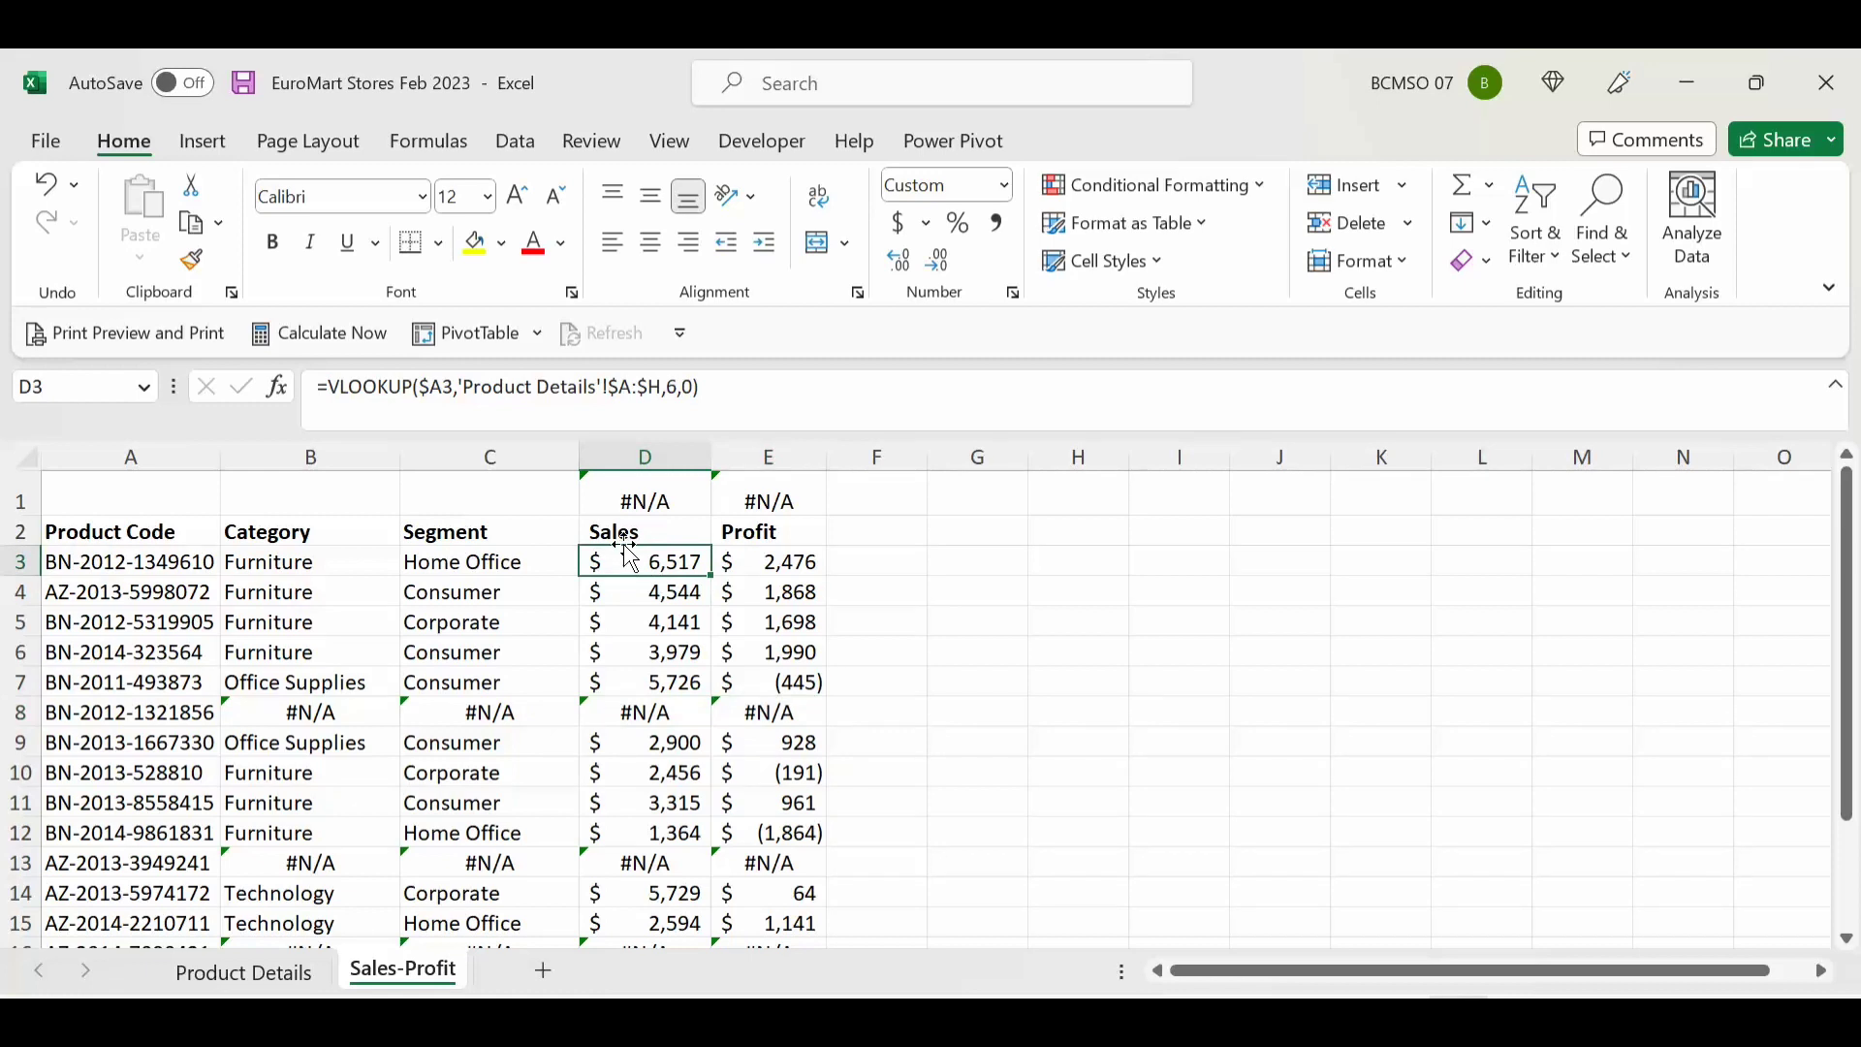
Step: Wrap B3's VLOOKUP in IFERROR so unmatched codes return "NEW"
left_click(302, 562)
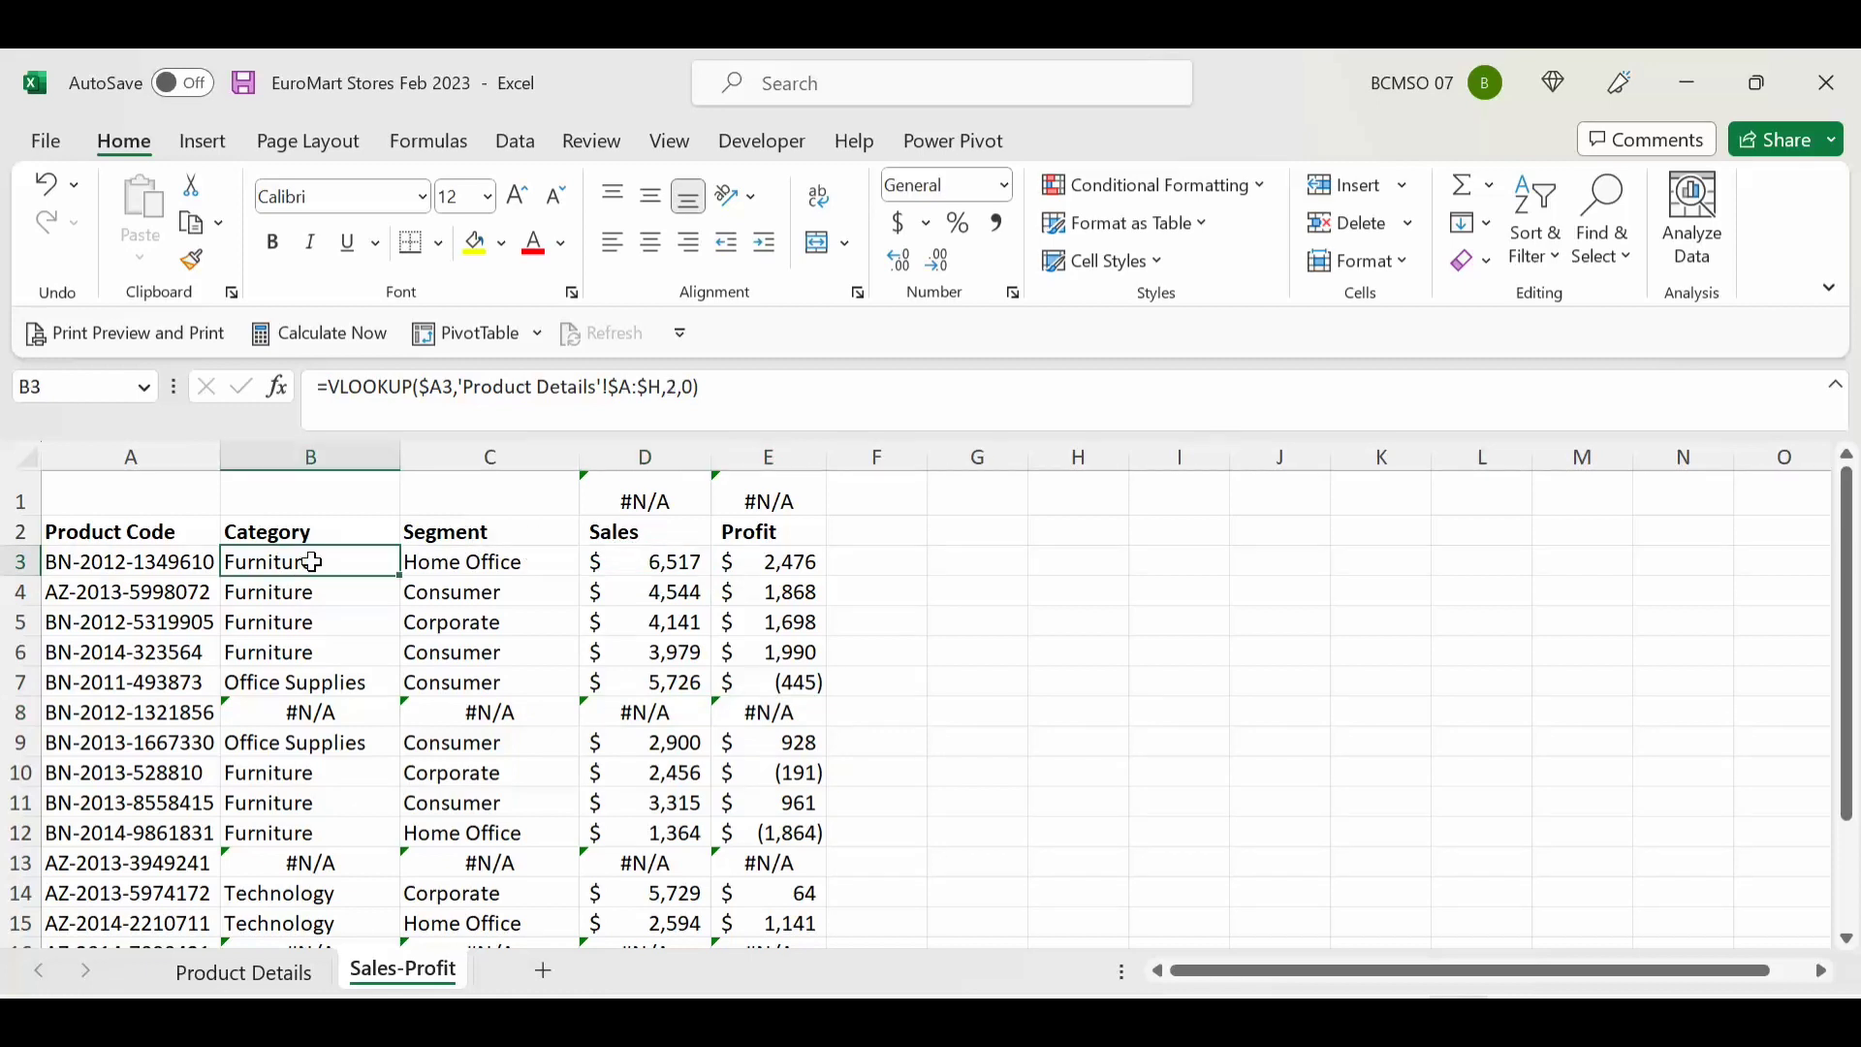
left_click(328, 387)
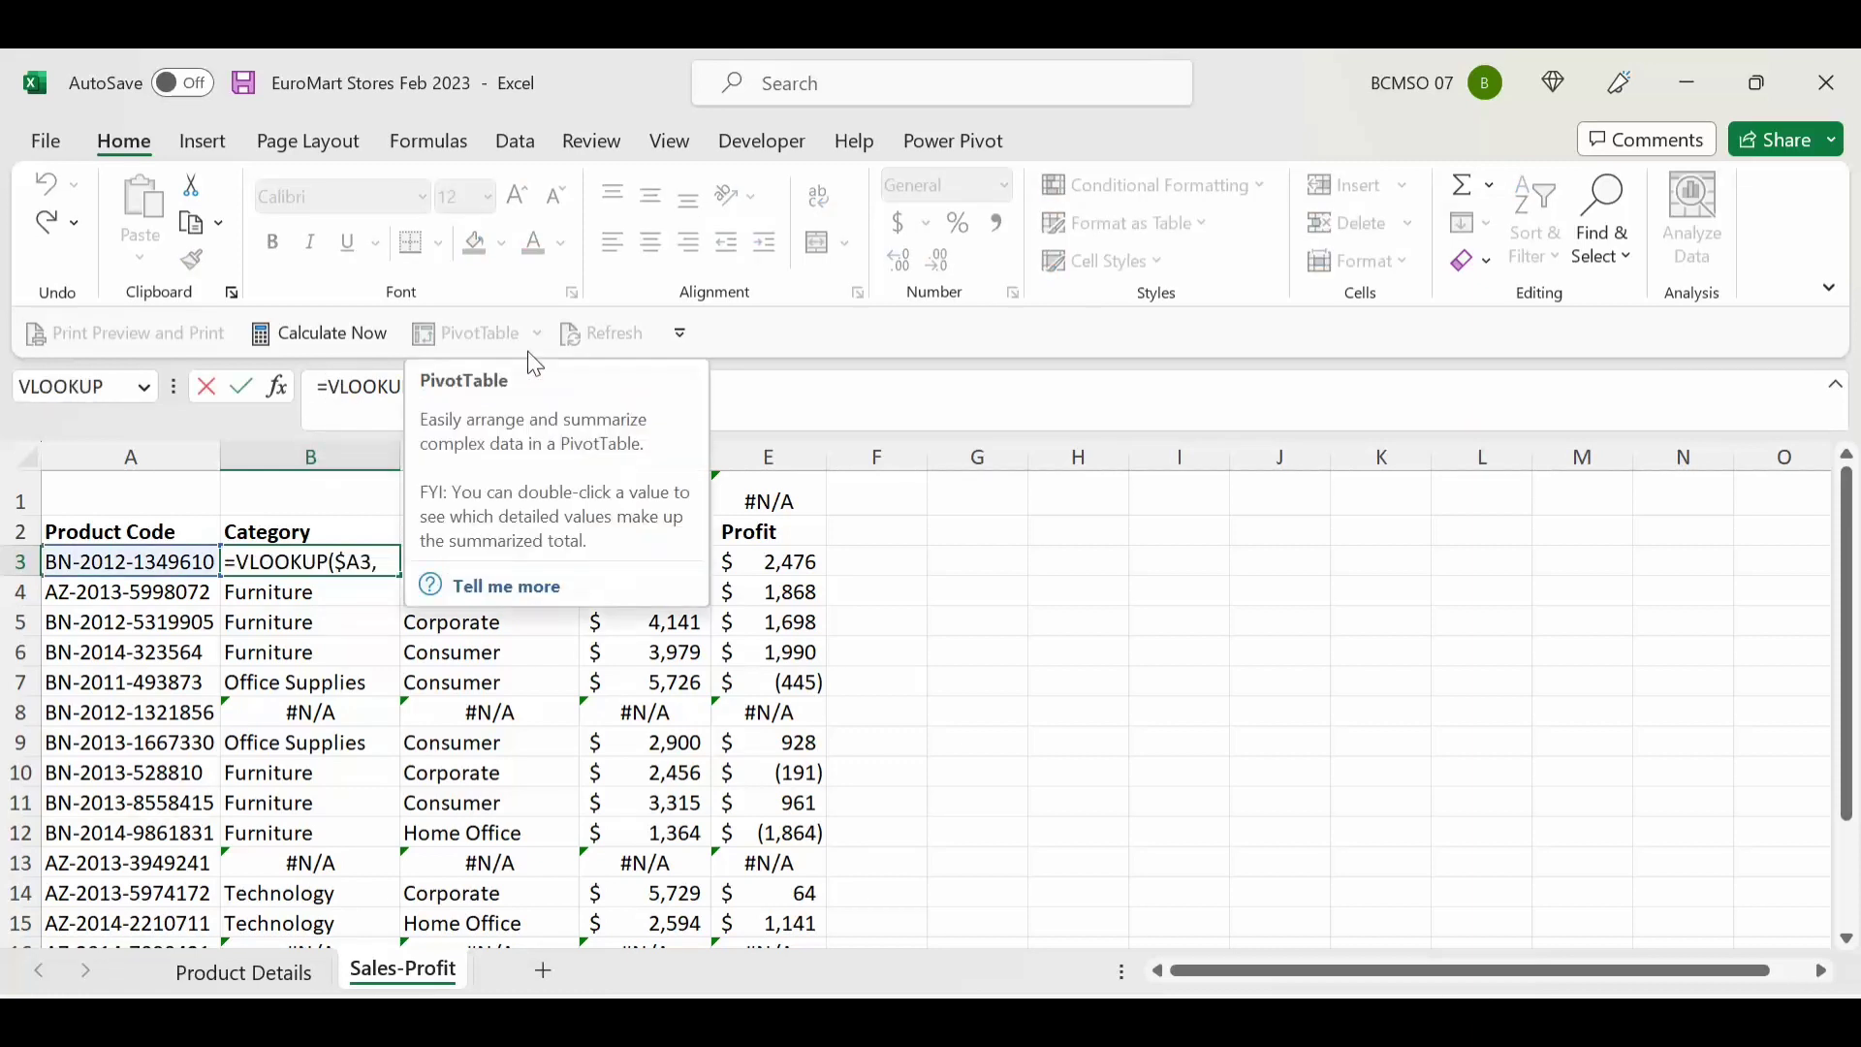
type("IFERROR(")
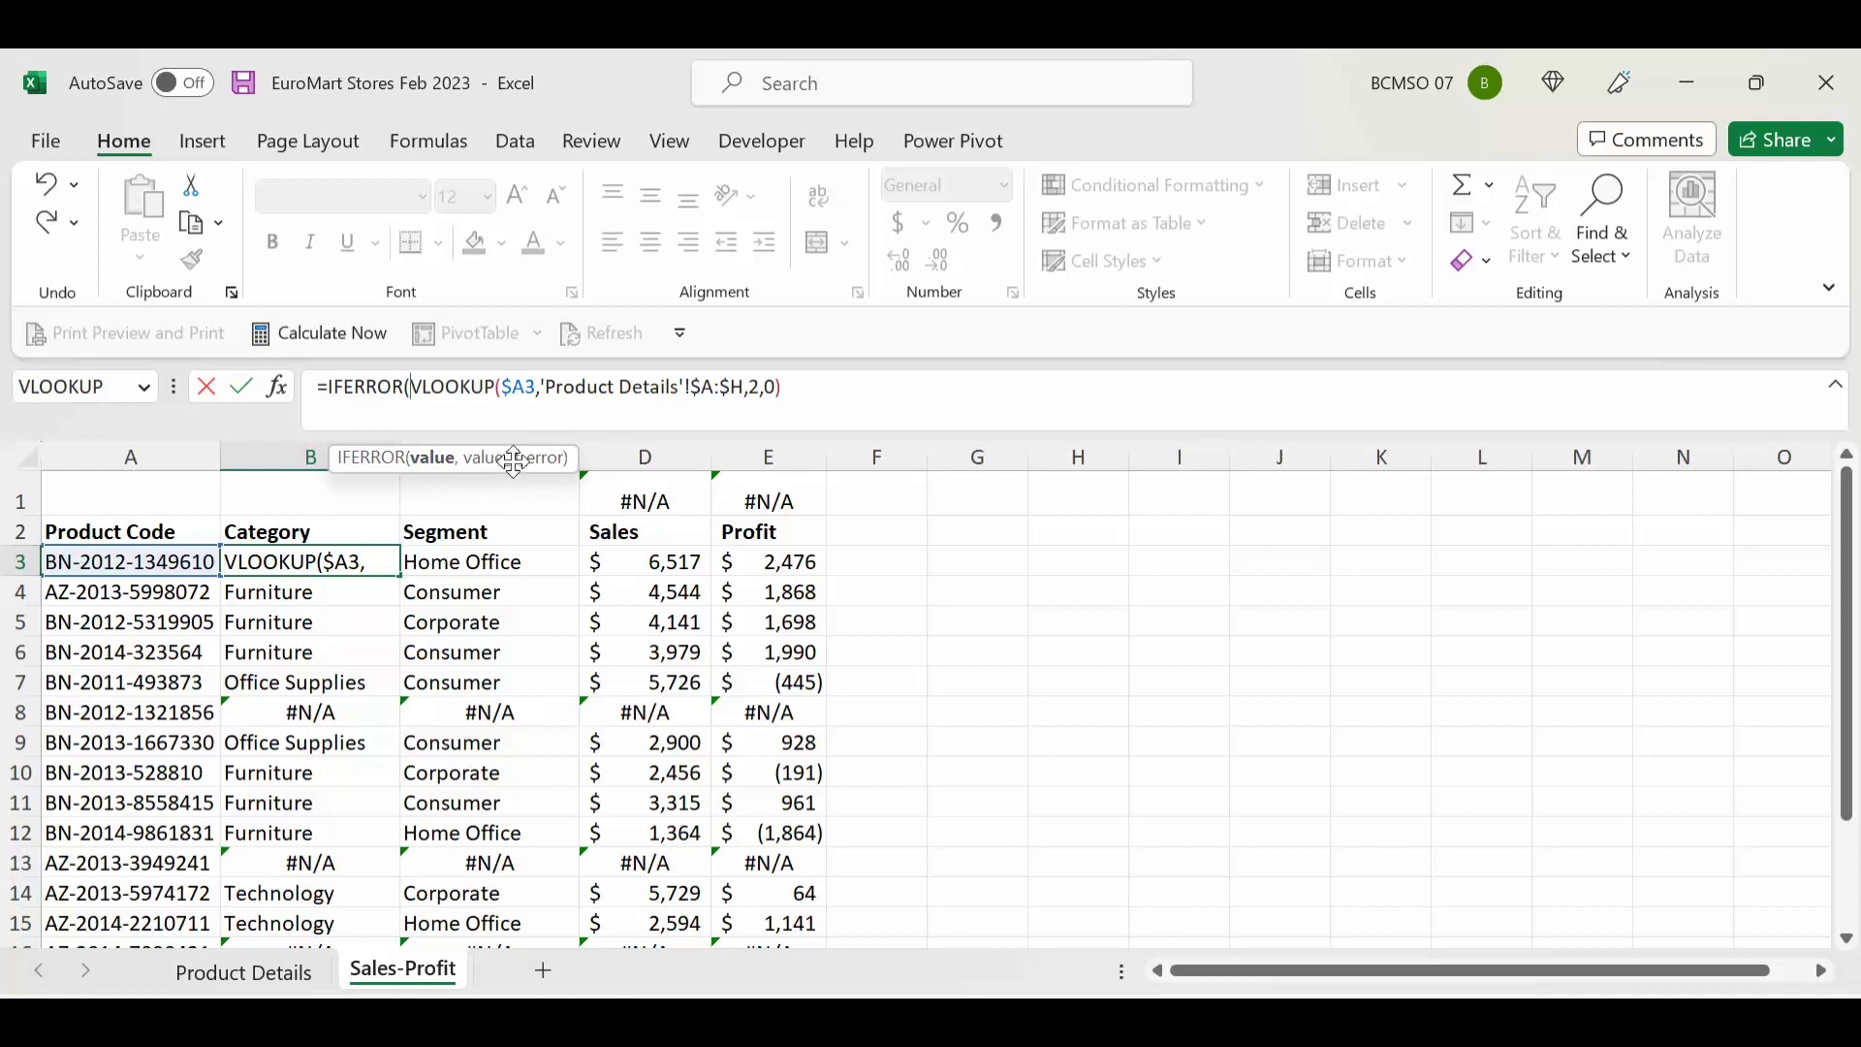
left_click(785, 385)
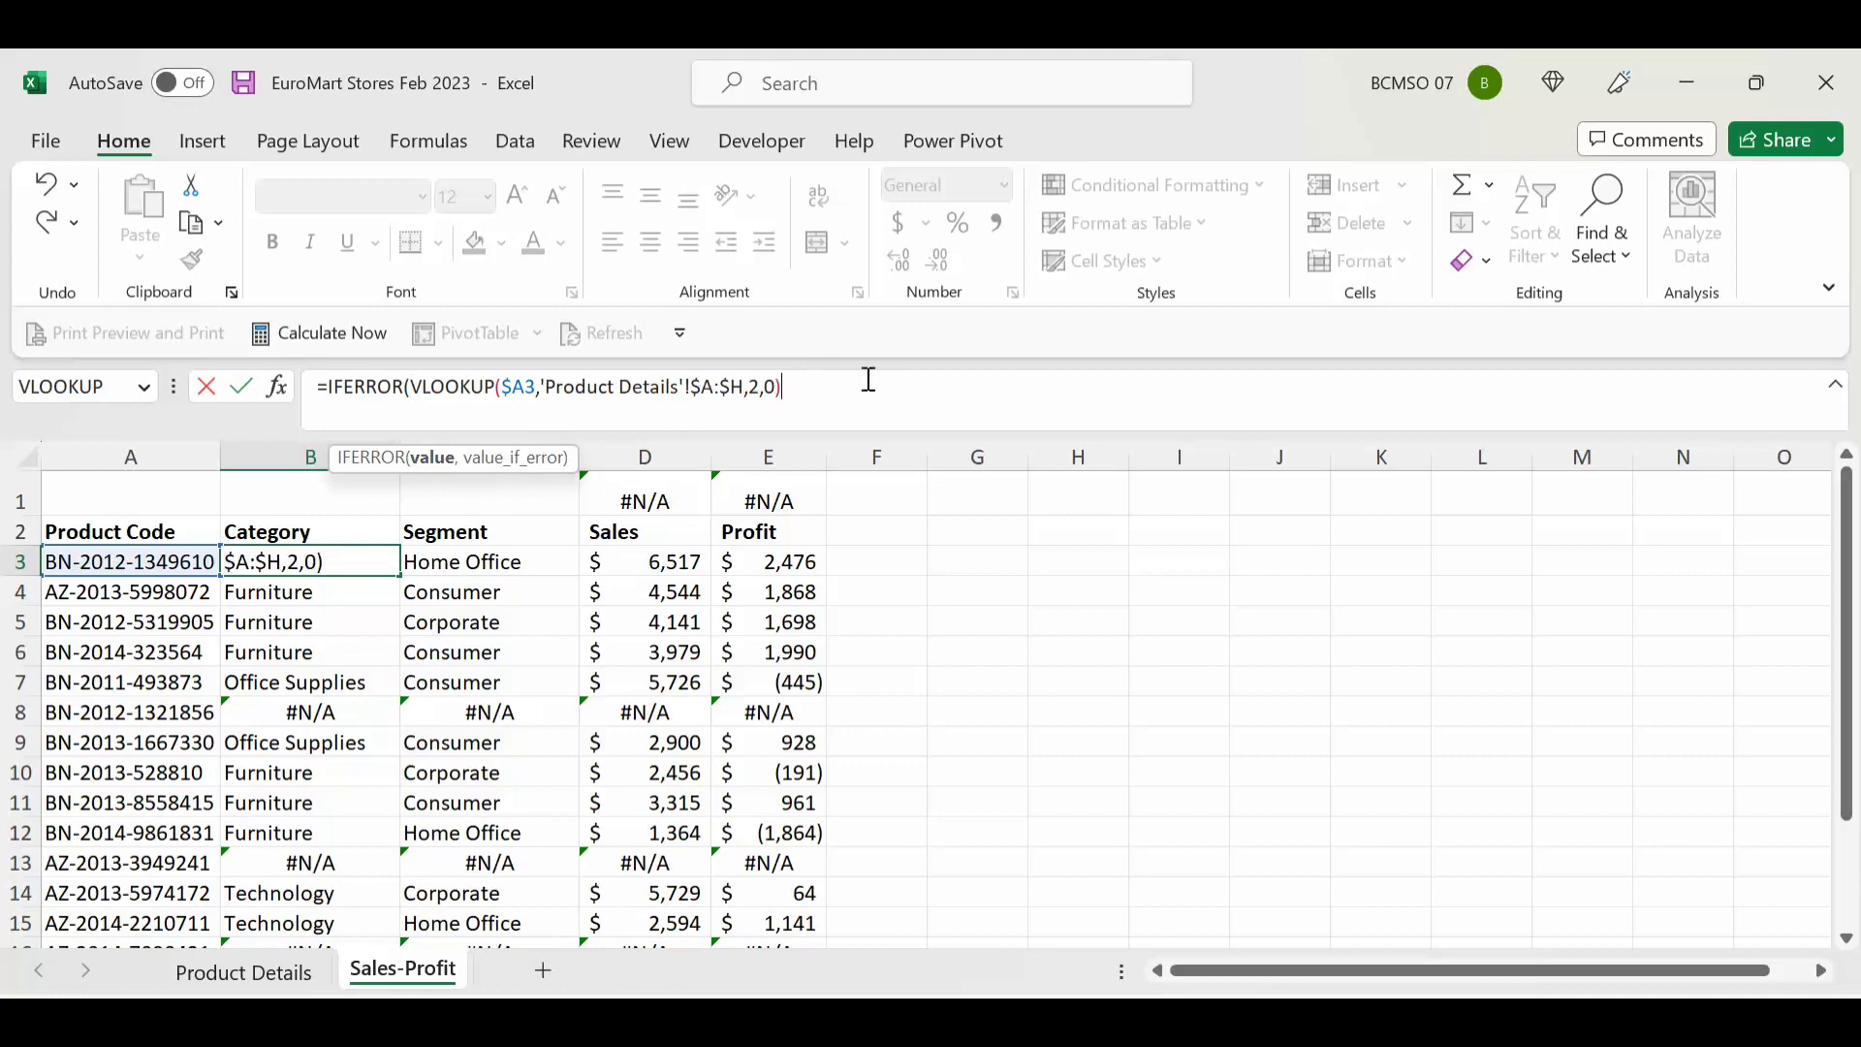
type(",")
type("\"NEW\"")
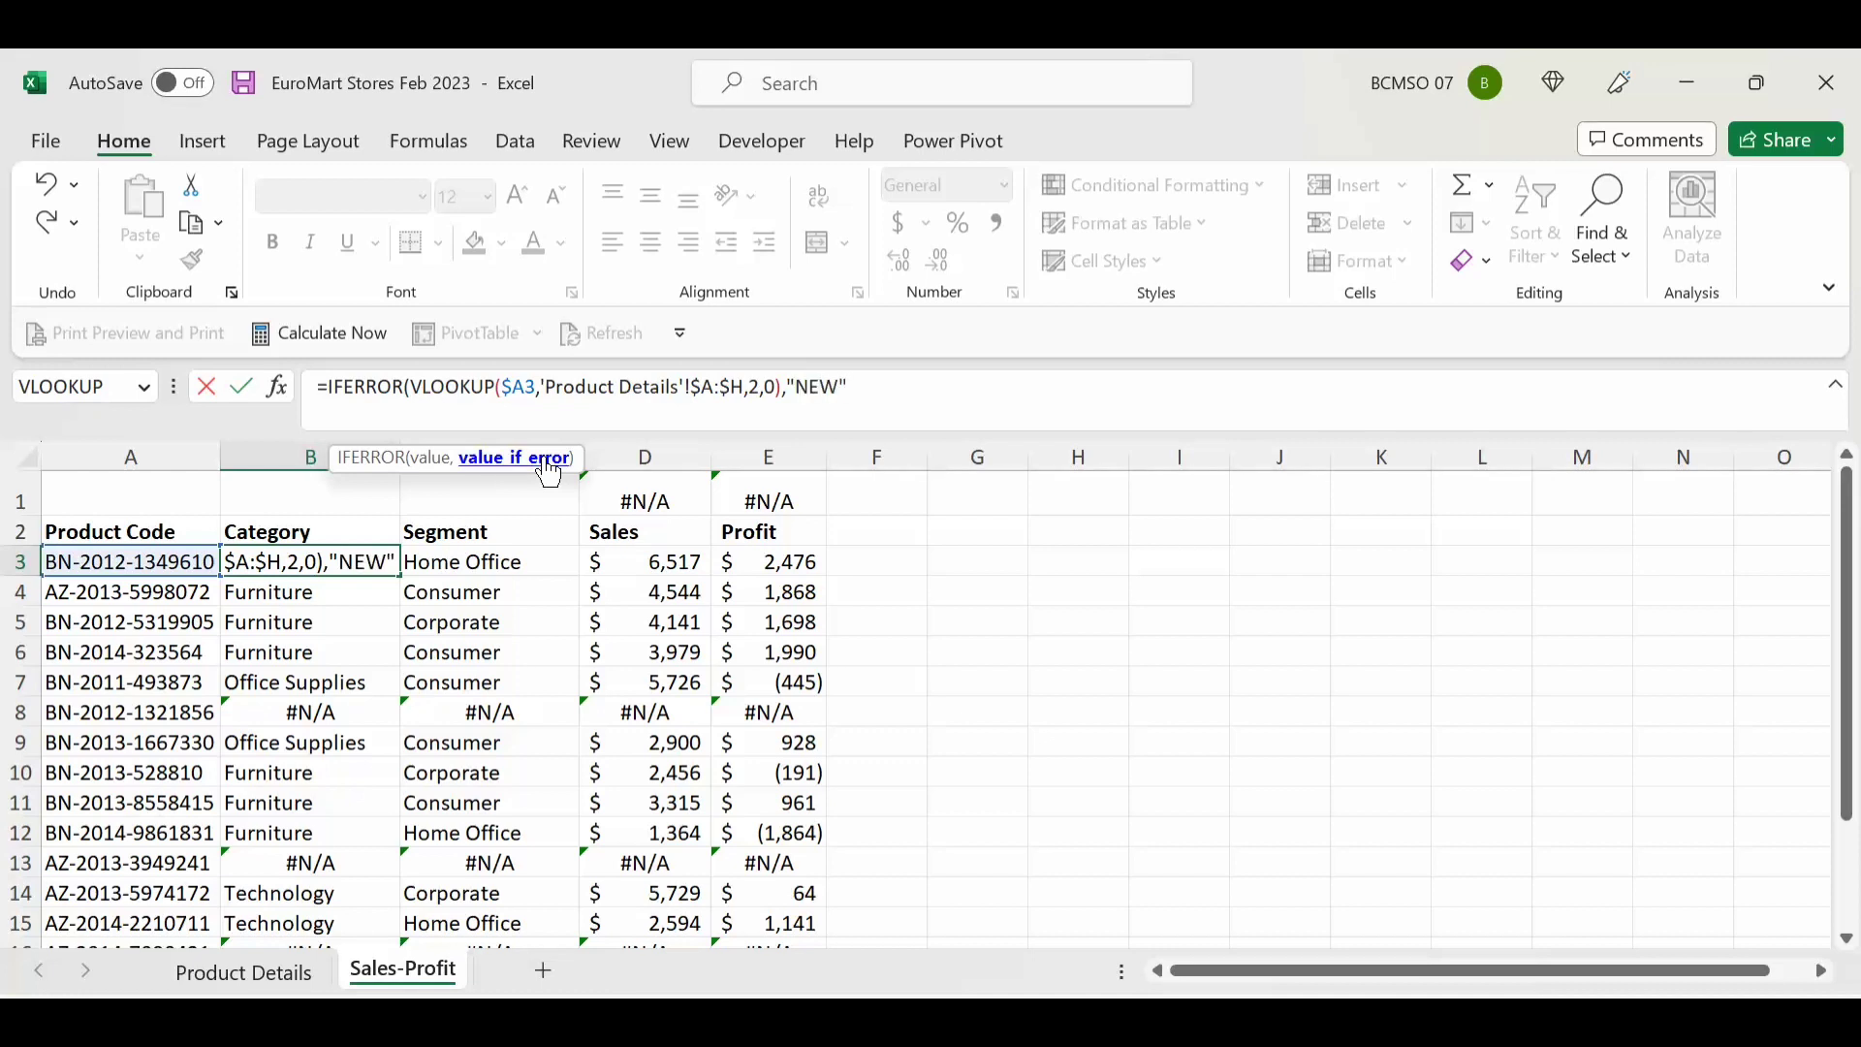
type(")")
key("Return")
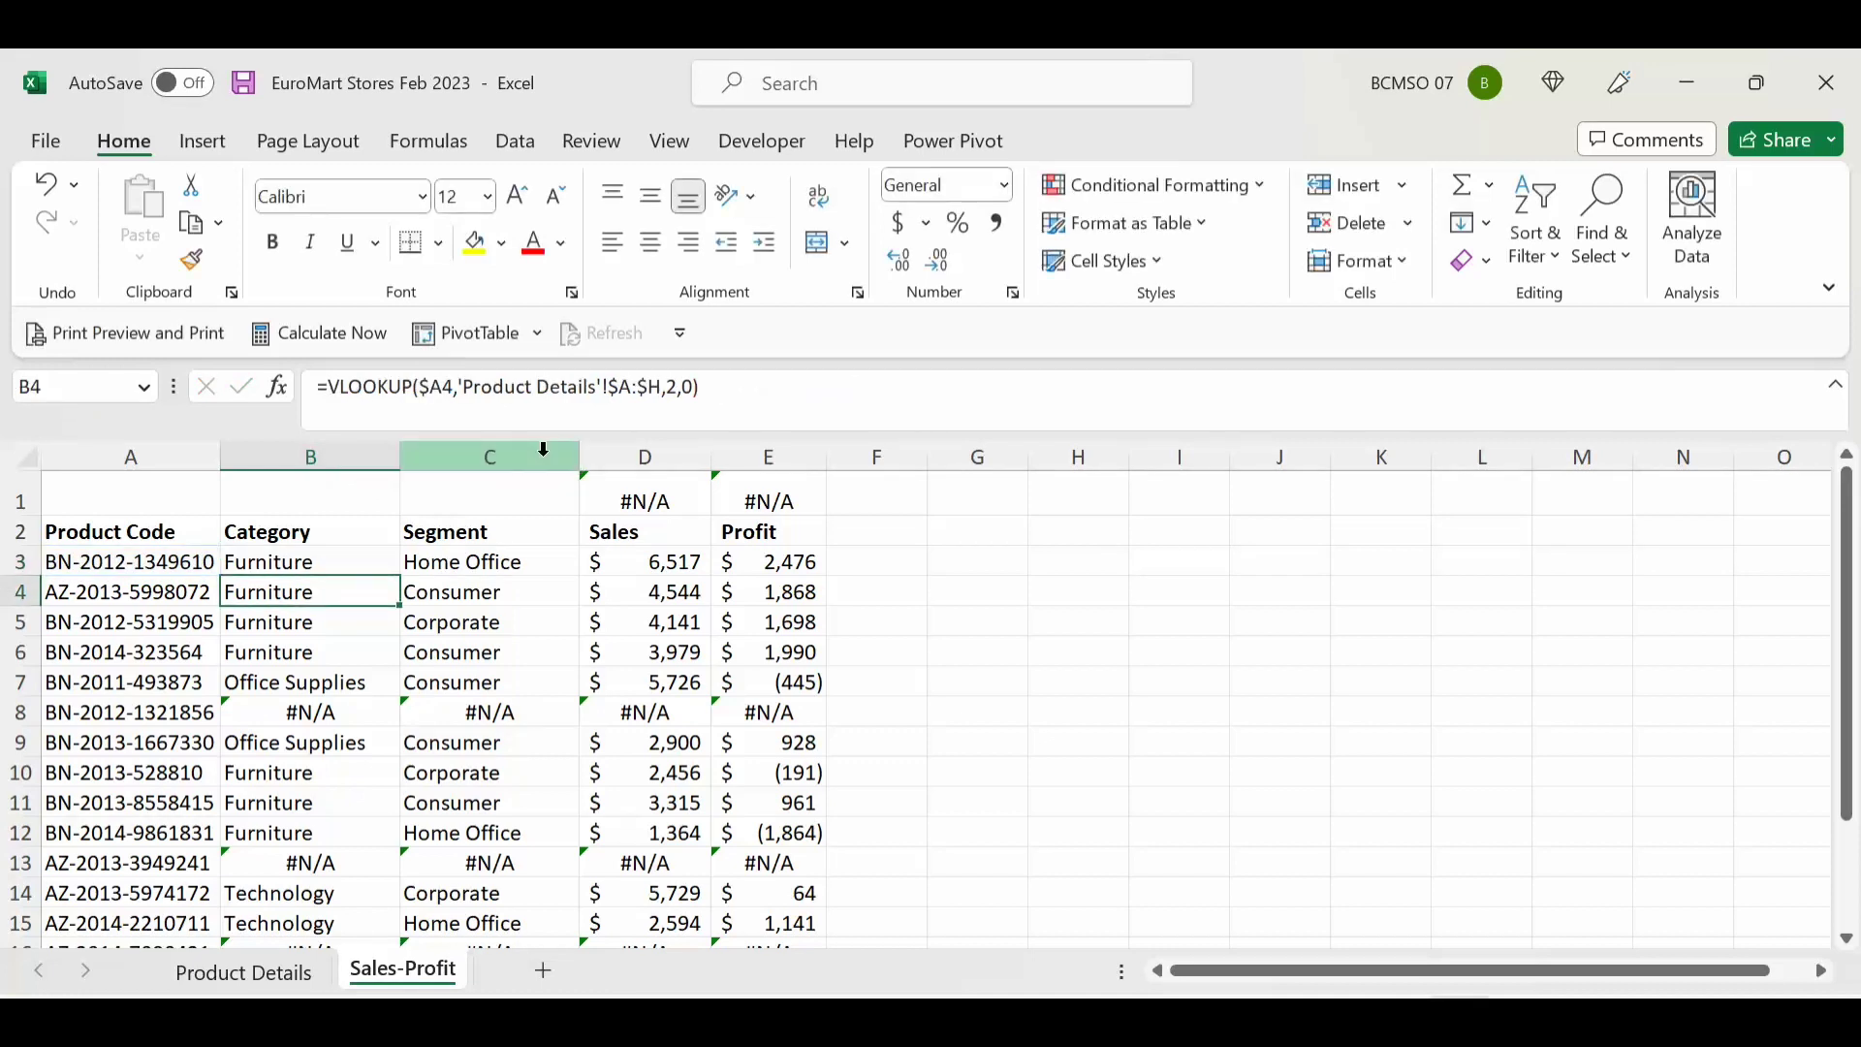
Step: Fill the IFERROR Category formula down column B and confirm B8 shows NEW
left_click(381, 562)
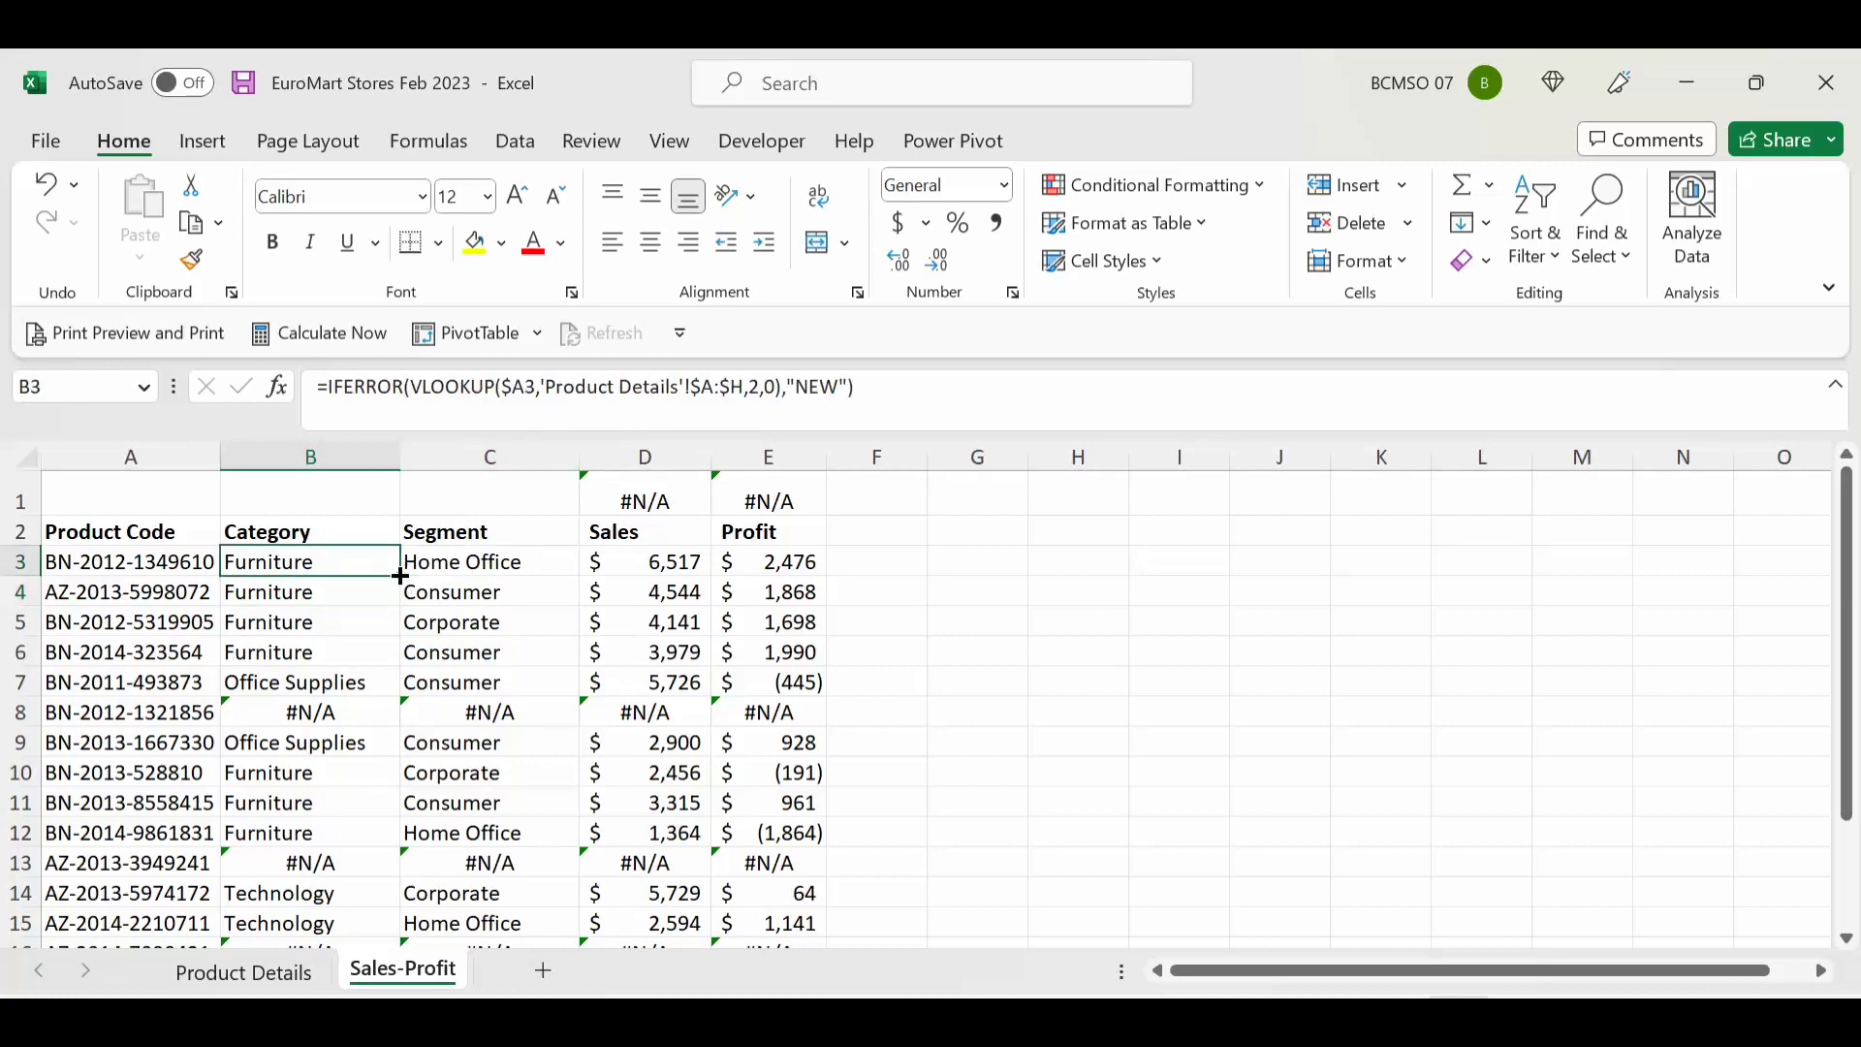
double_click(400, 576)
left_click(298, 704)
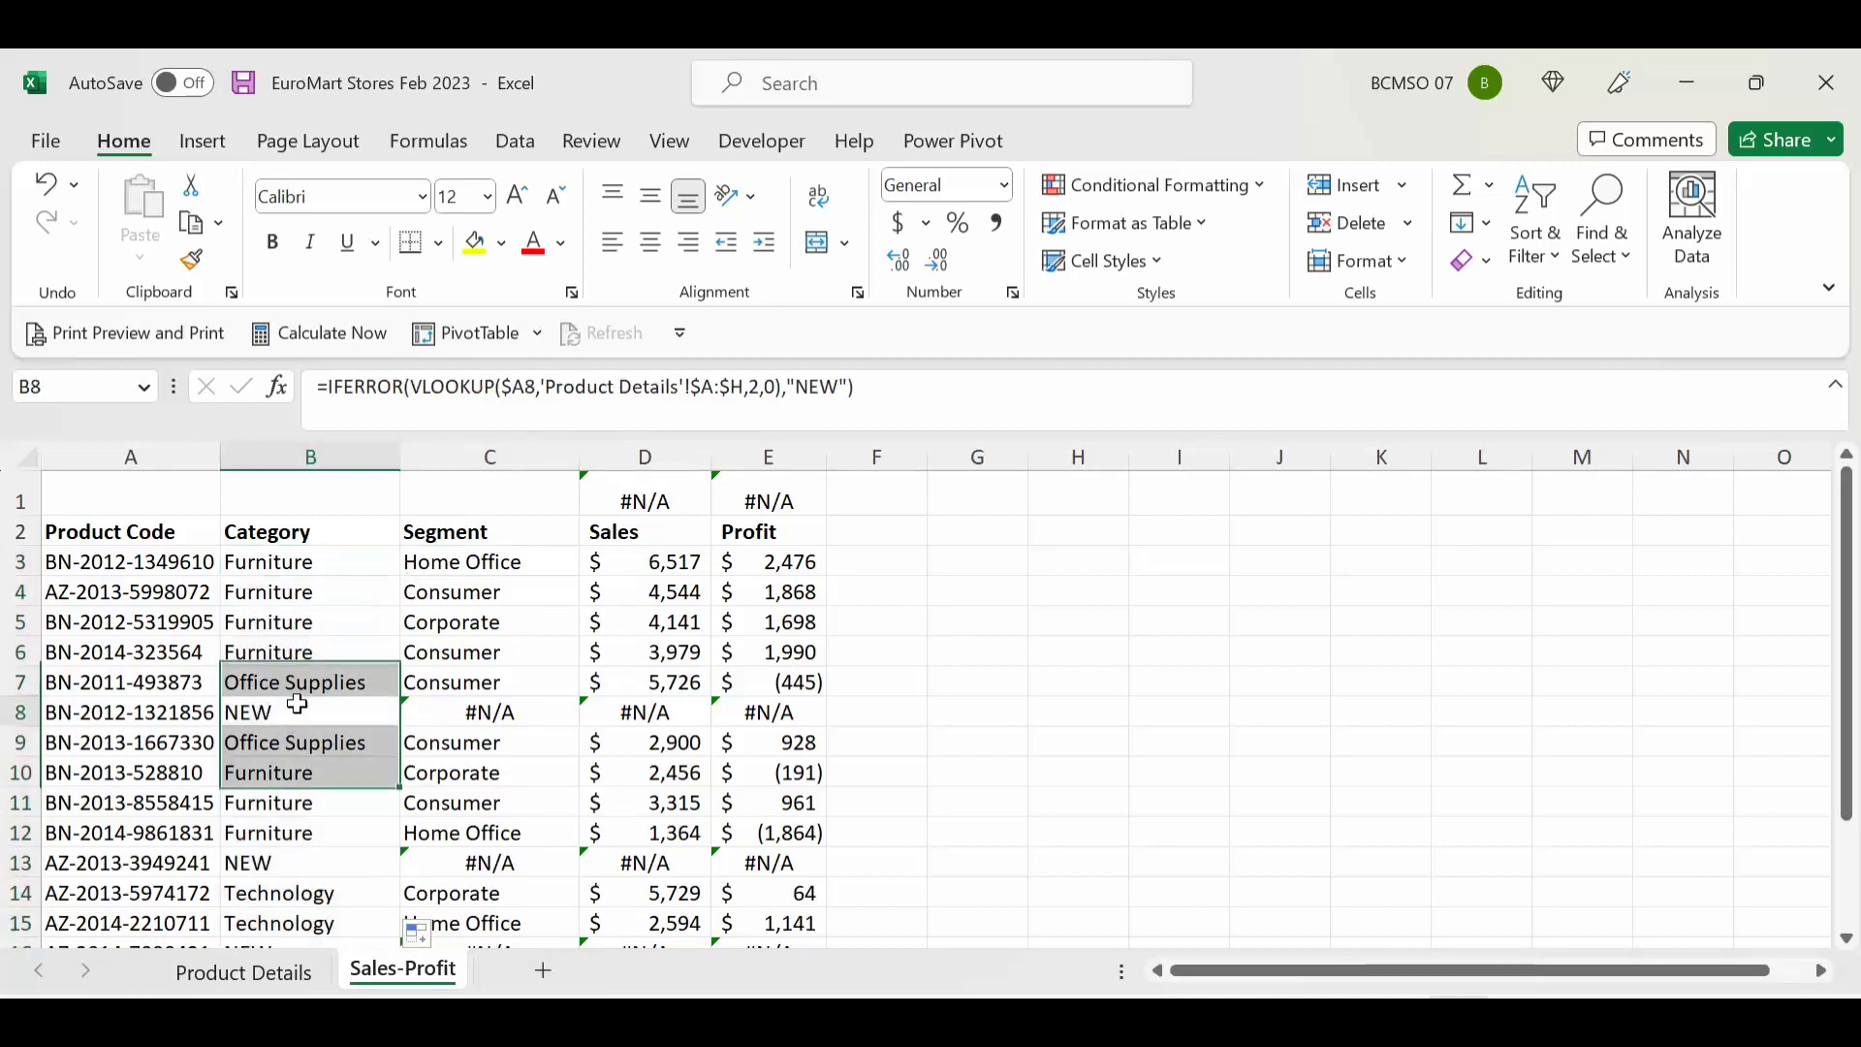
left_click(297, 705)
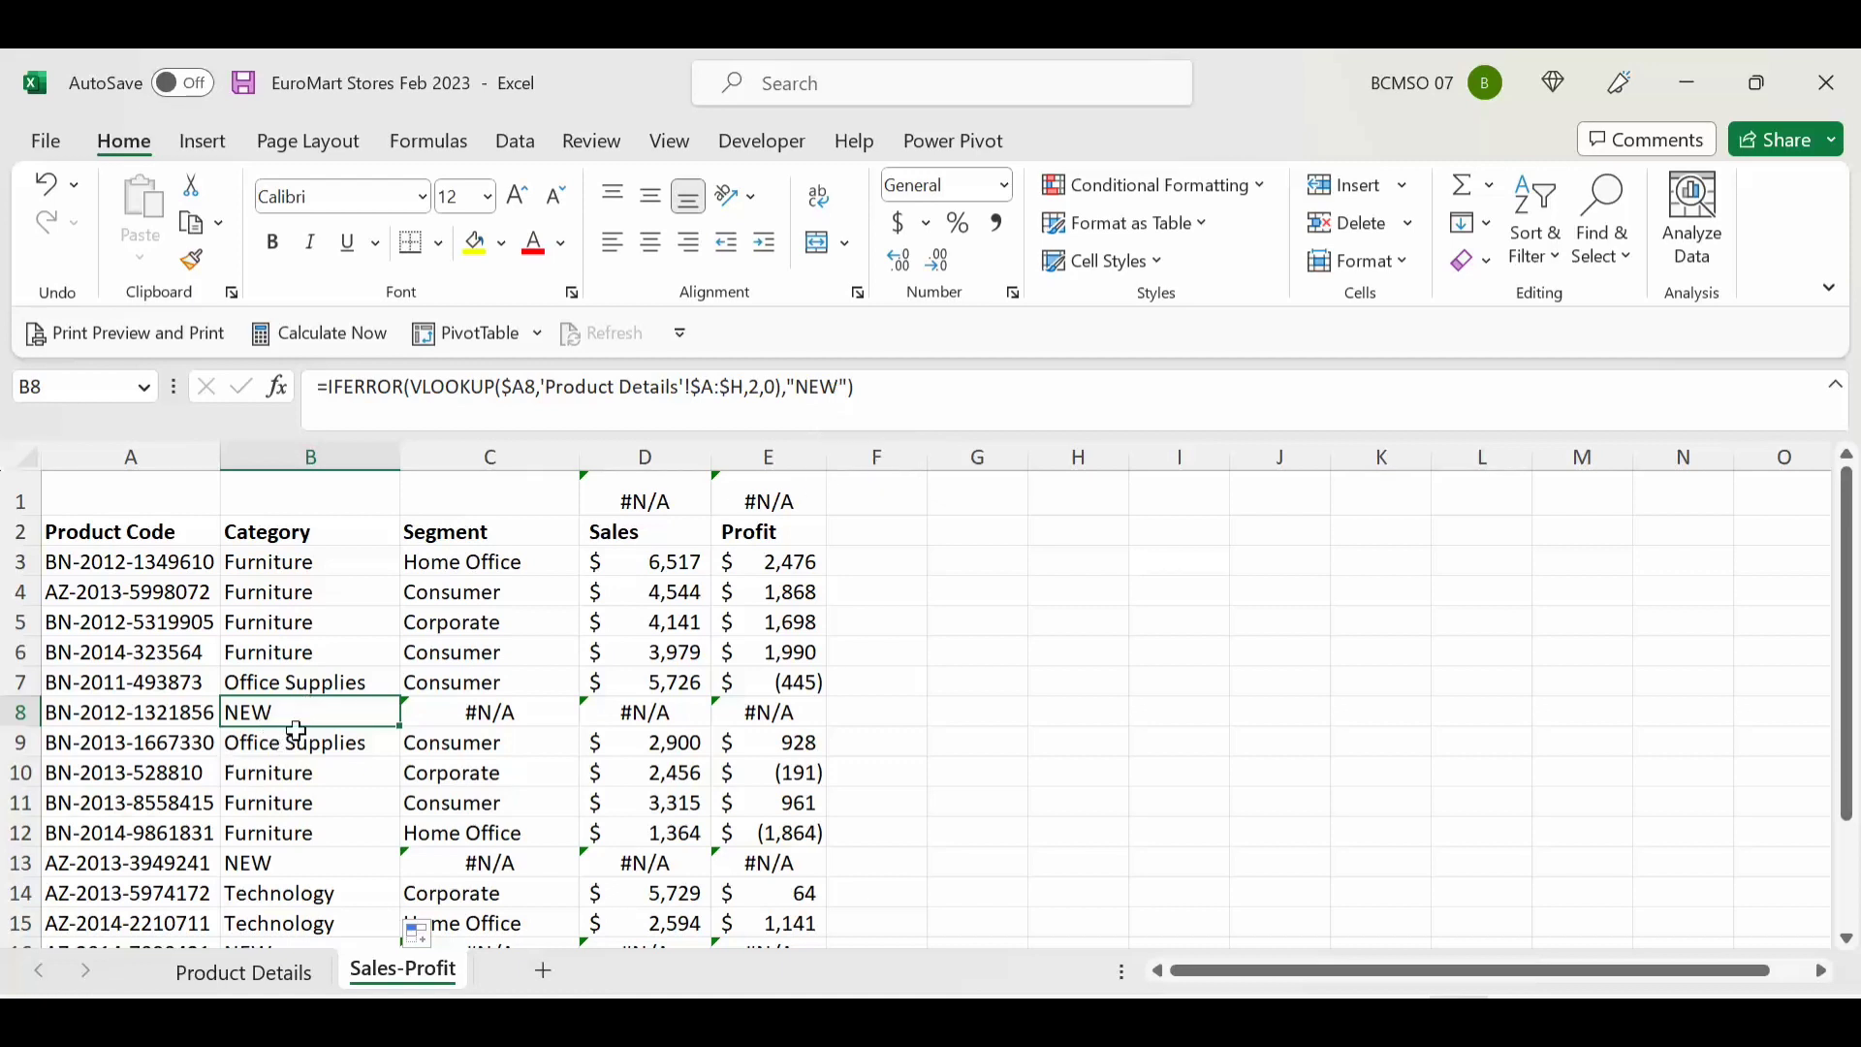
left_click(471, 556)
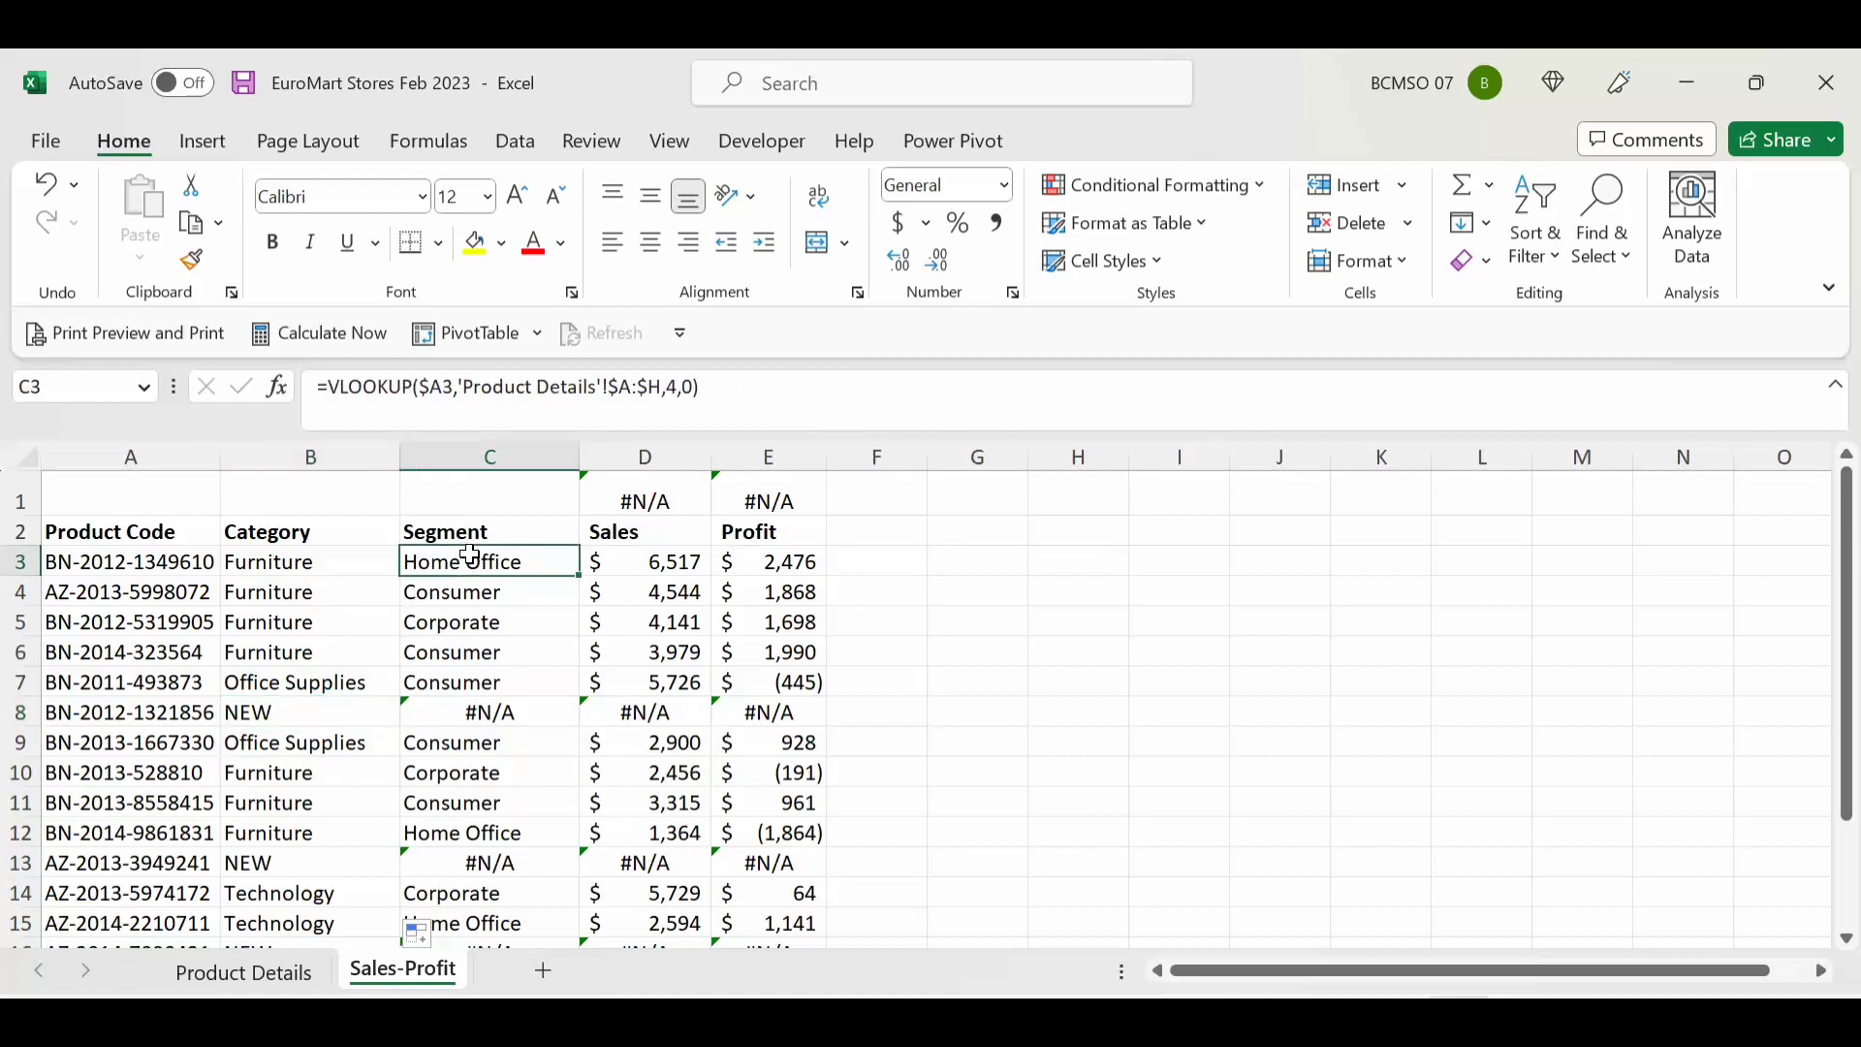
Step: Wrap C3's VLOOKUP in IFERROR so unmatched codes return "NO SEGMENT"
left_click(326, 398)
type("IFERROR(")
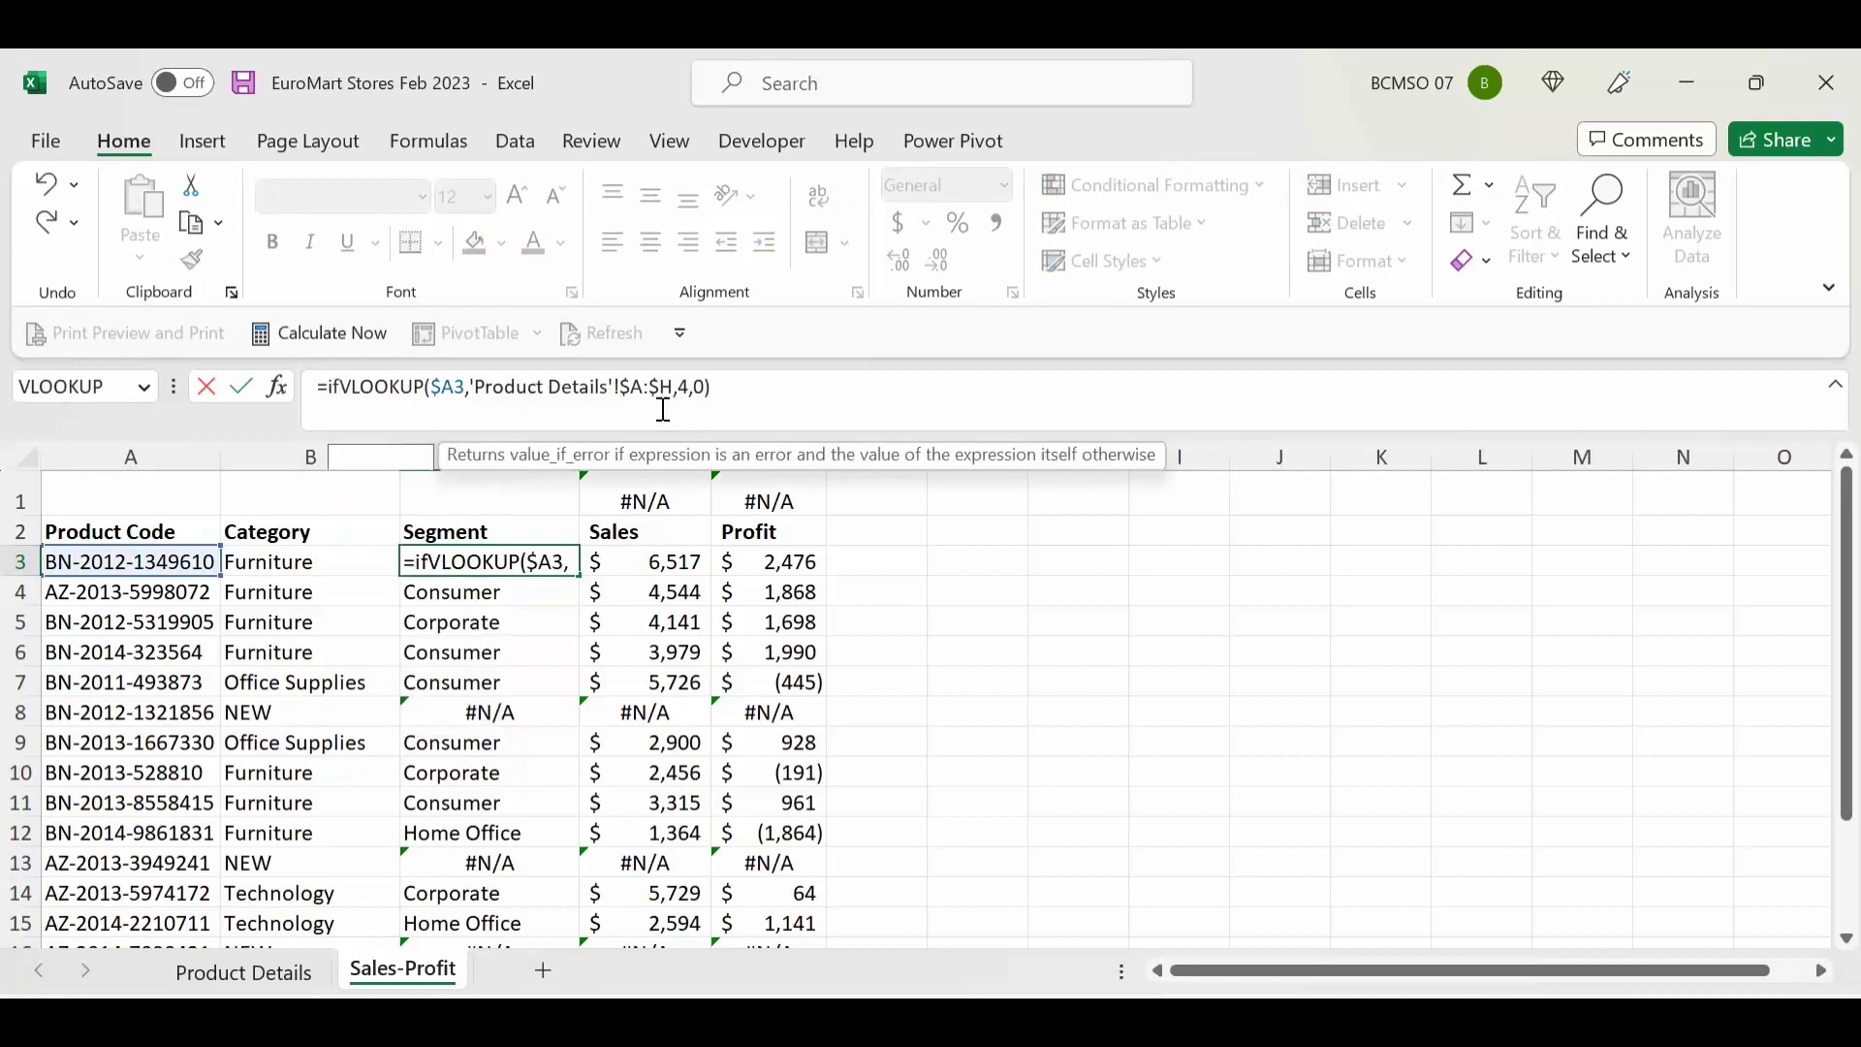
left_click(875, 385)
type(",")
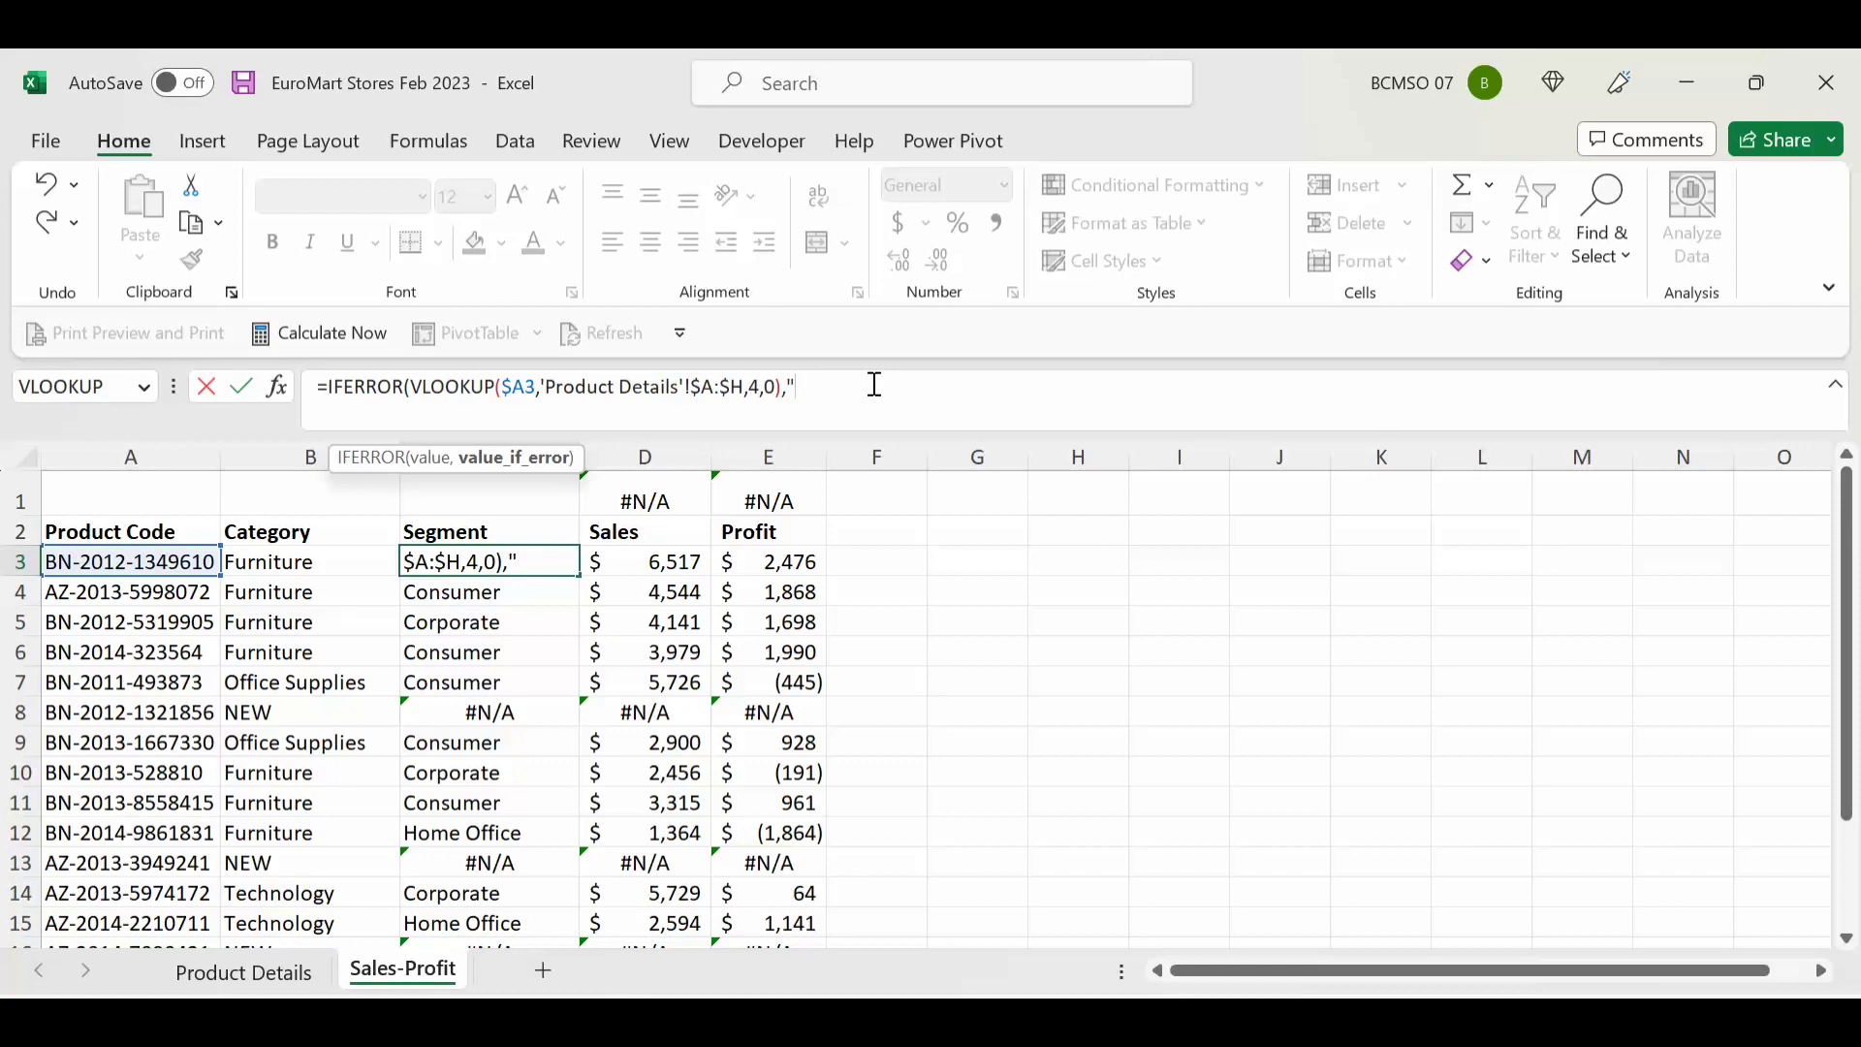
type("\"NO SEG")
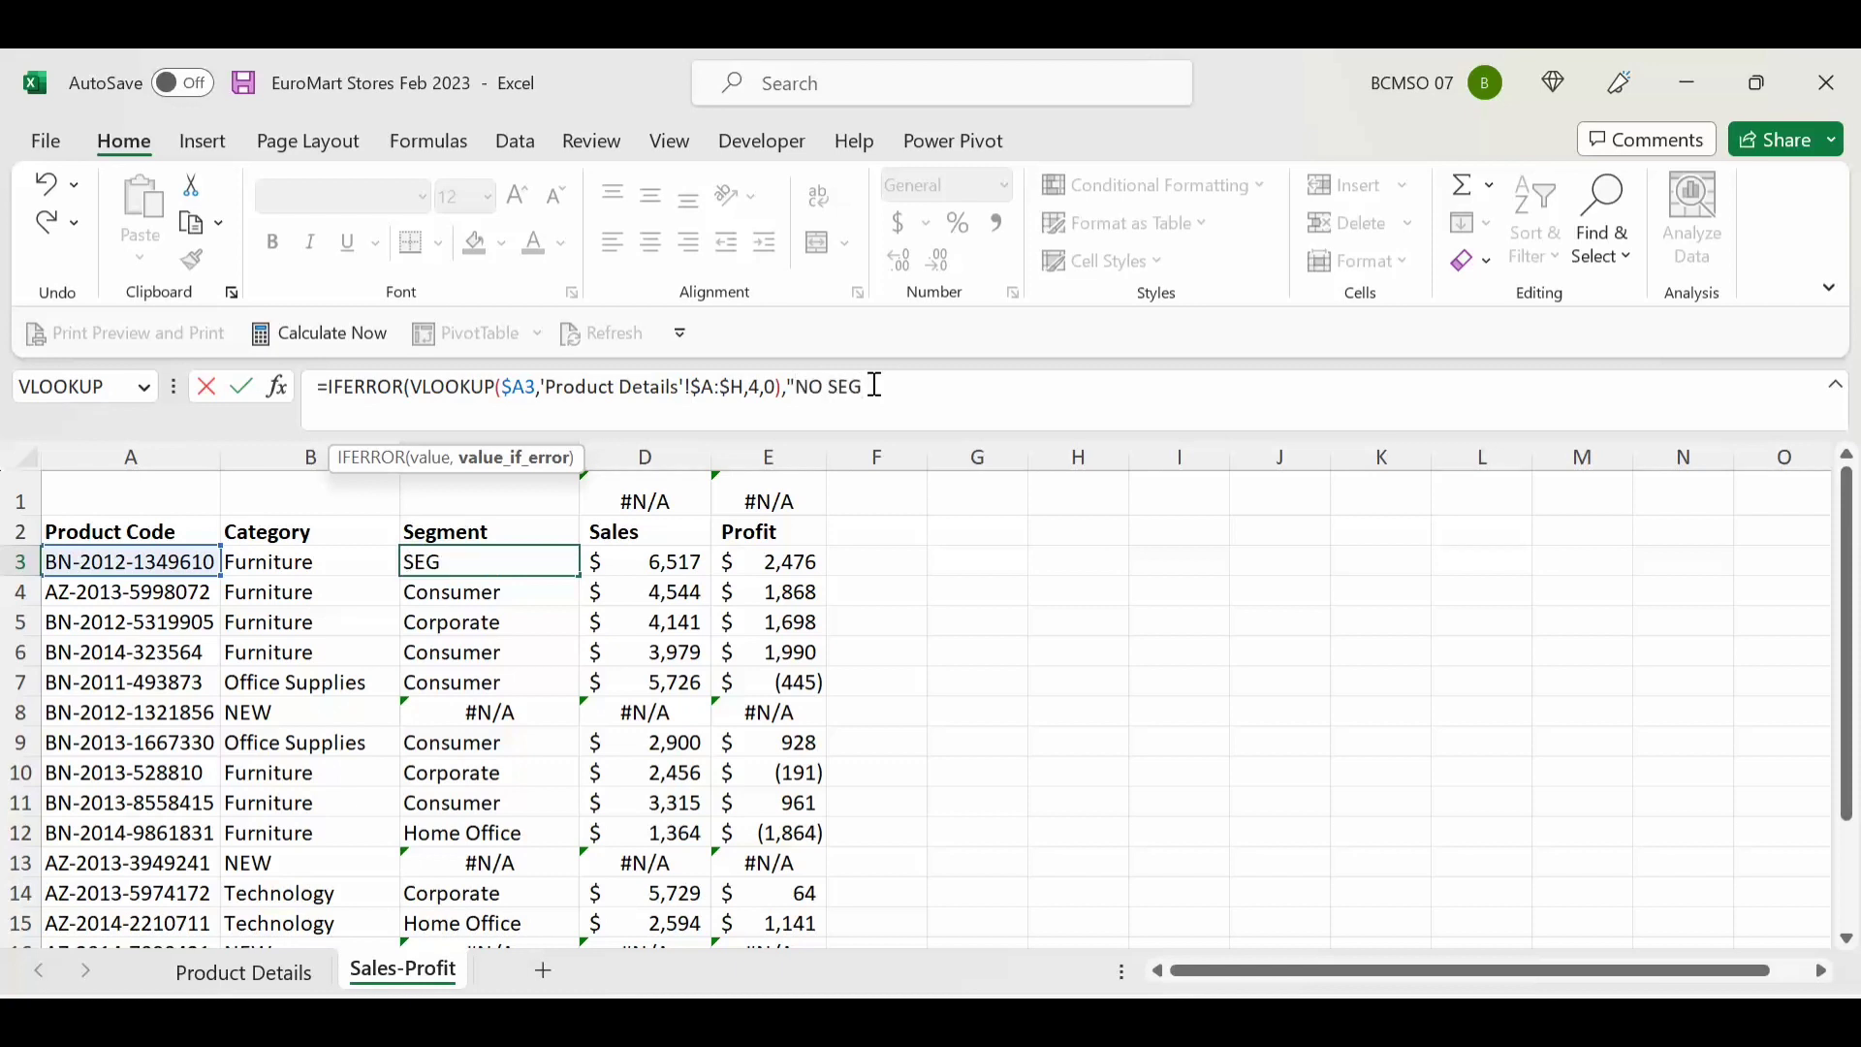
type("MENT\")")
key("Return")
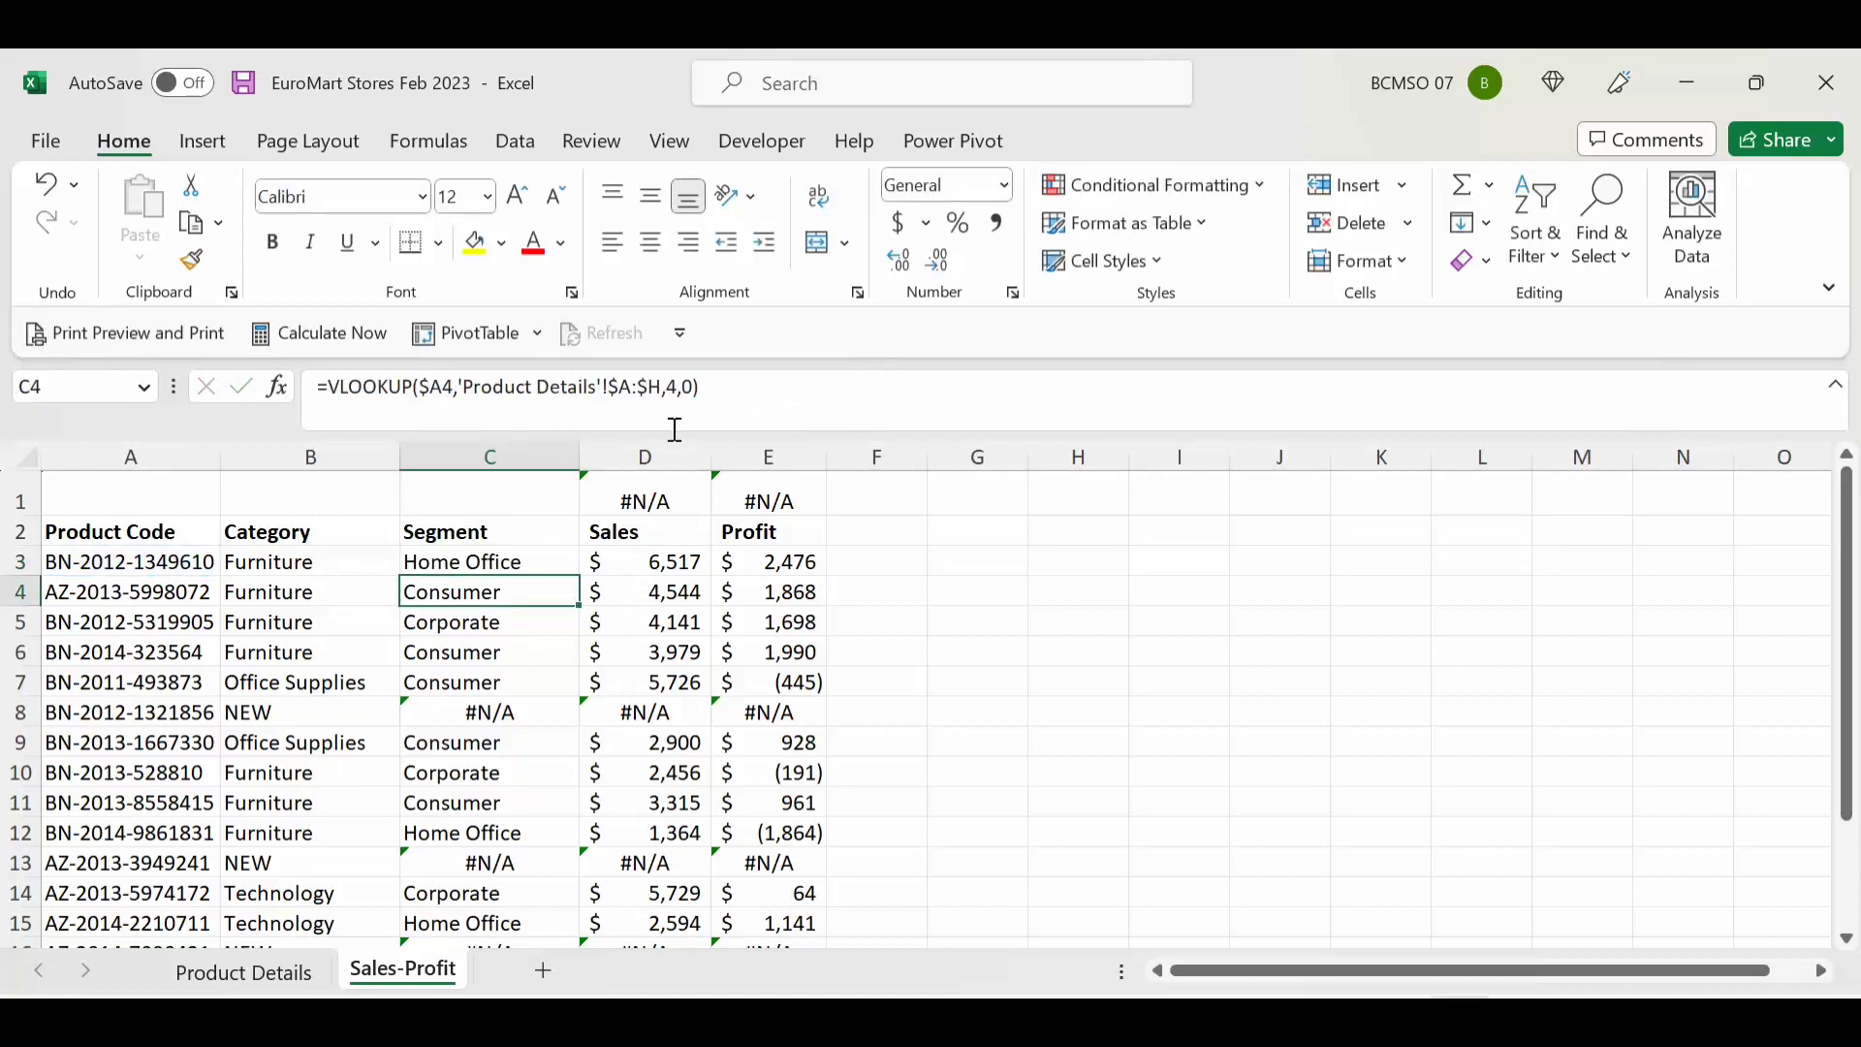
Step: Fill the IFERROR Segment formula down column C
left_click(520, 571)
double_click(580, 576)
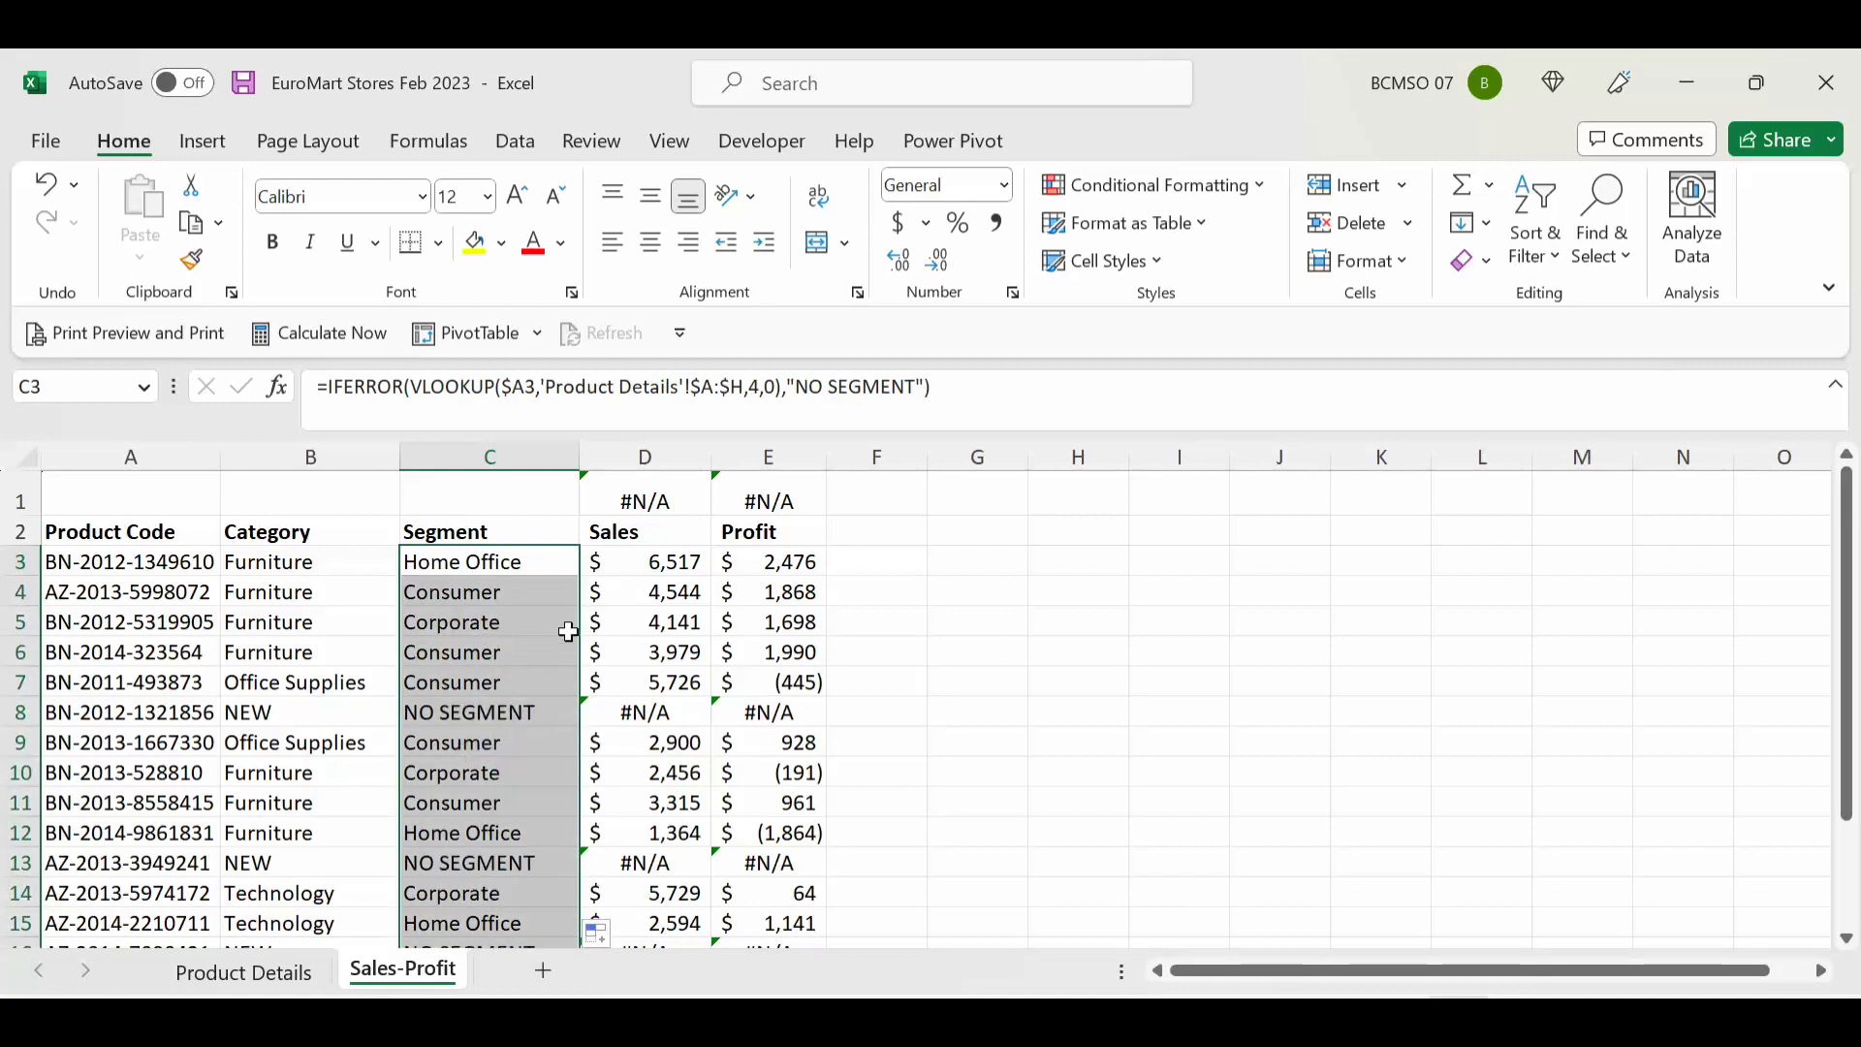
left_click(661, 552)
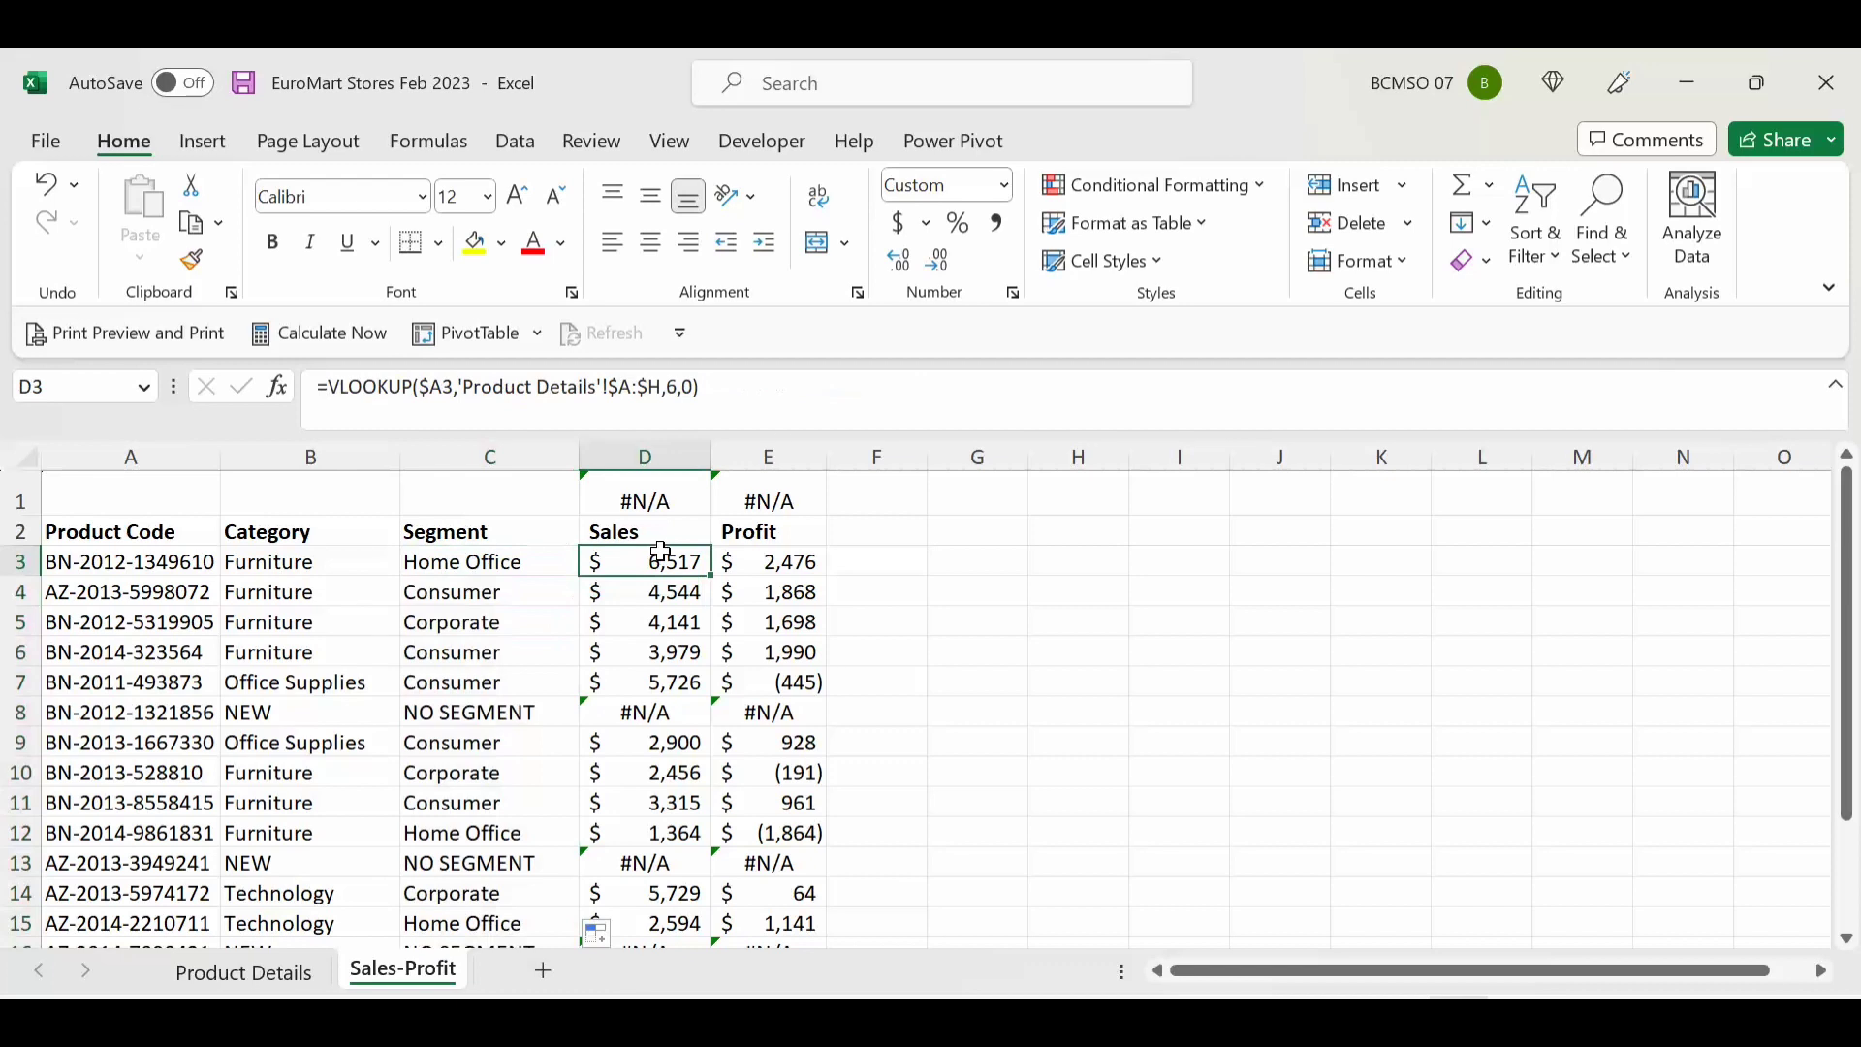
Step: Wrap D3's Sales VLOOKUP in IFERROR so missing products return 0
left_click(330, 391)
left_click(329, 391)
type("IFer")
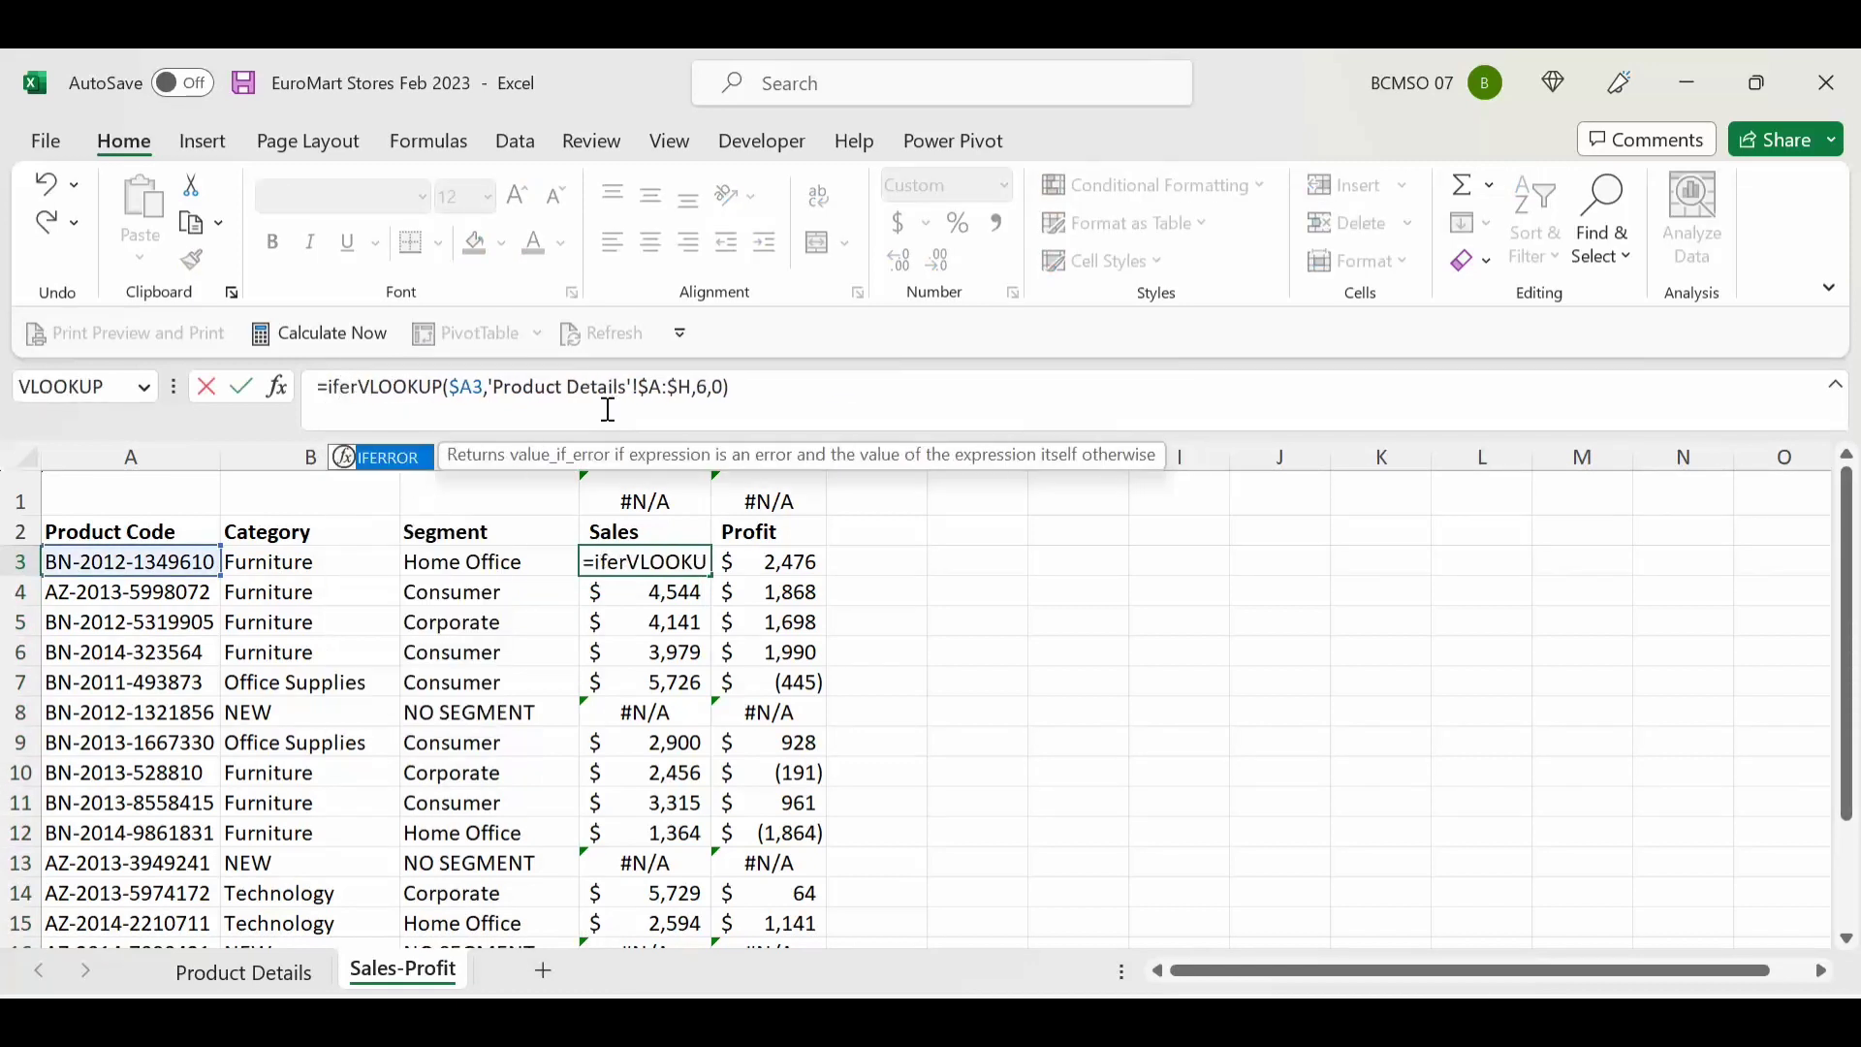
key("Tab")
left_click(870, 395)
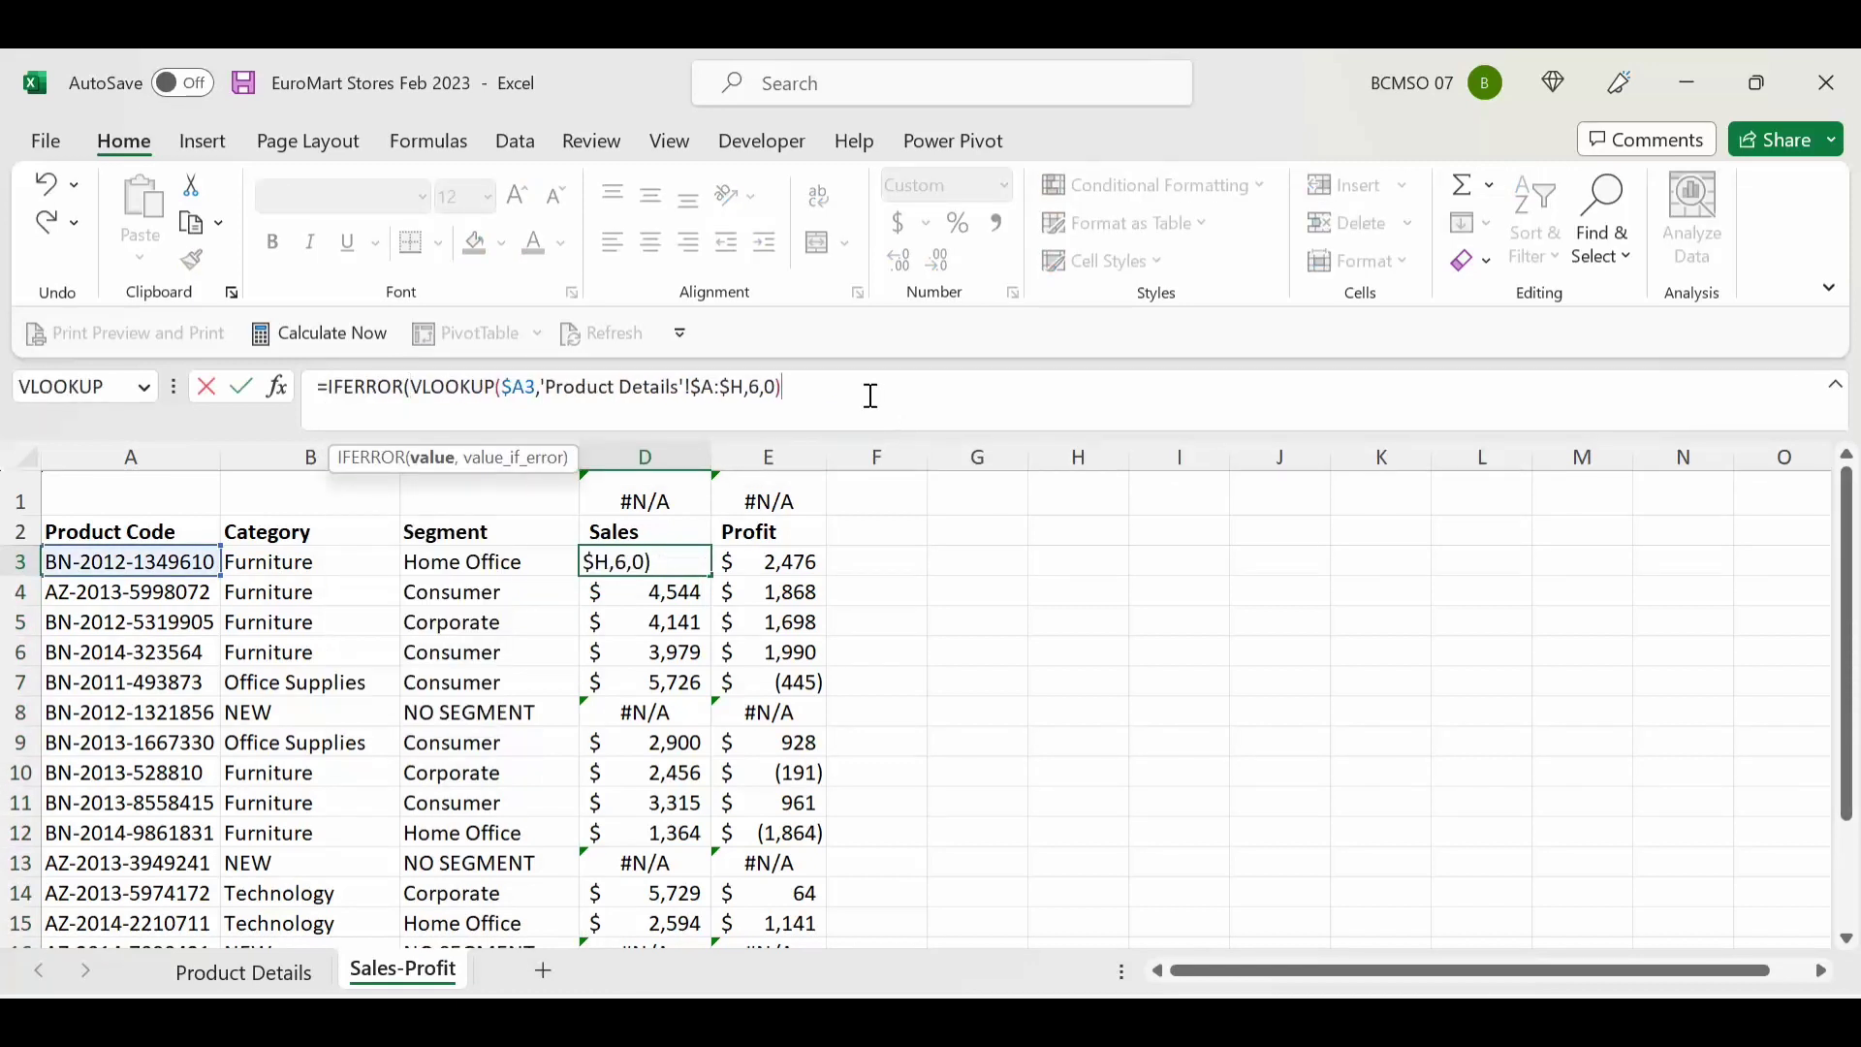
type(",")
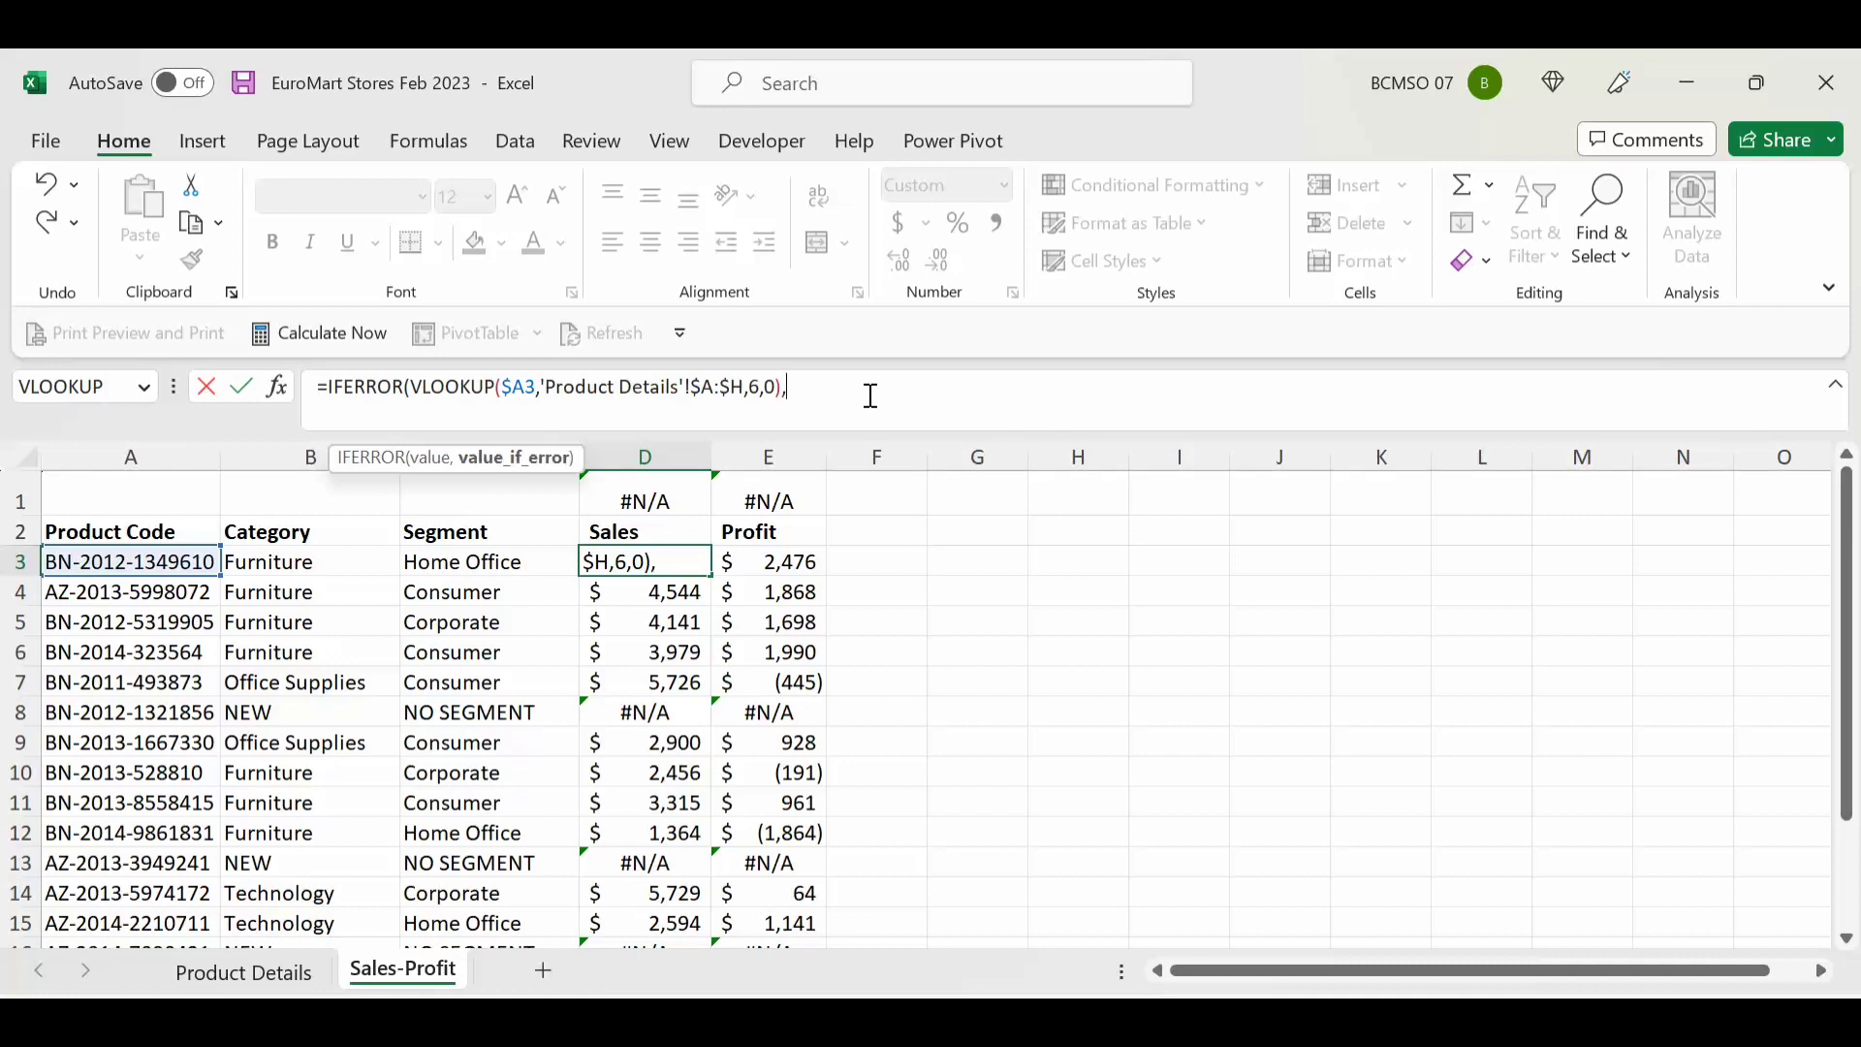
type("0)")
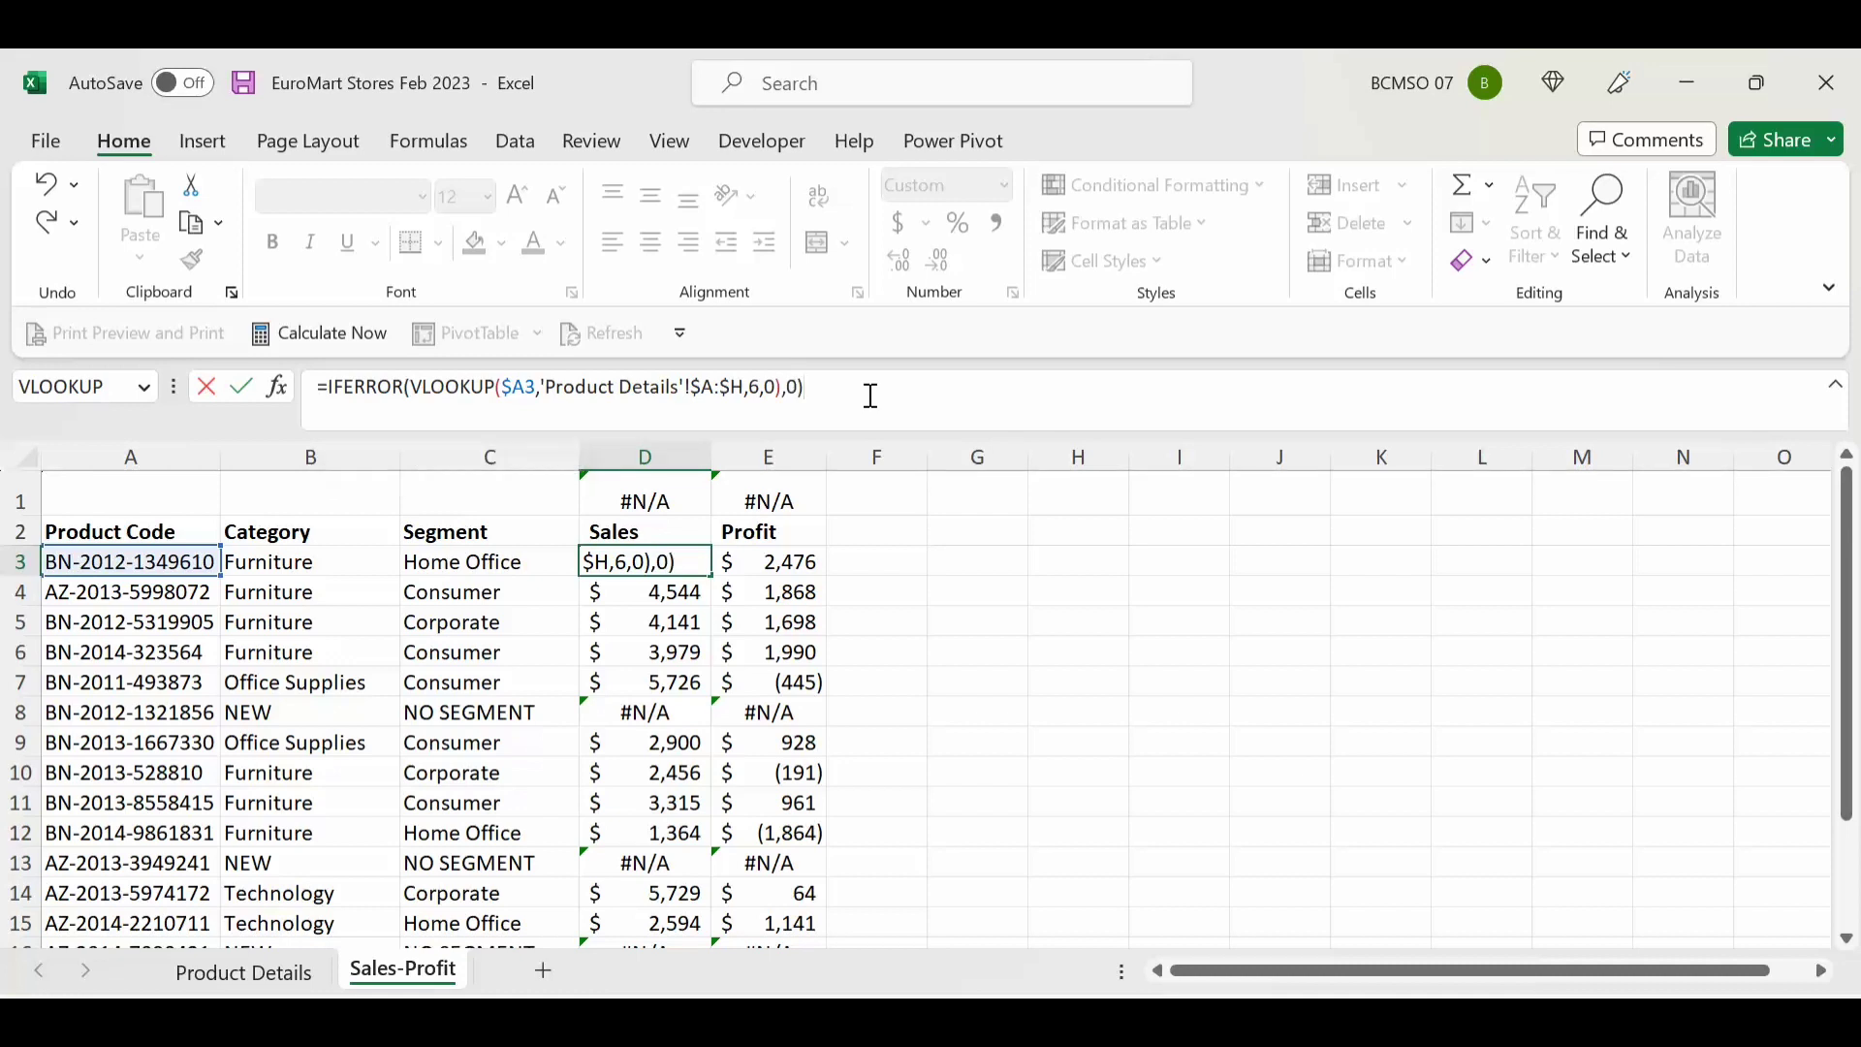
key("Return")
Step: Fill the D3 formula down to D17, confirming D8 shows 0 and checking the D1 total
left_click(665, 564)
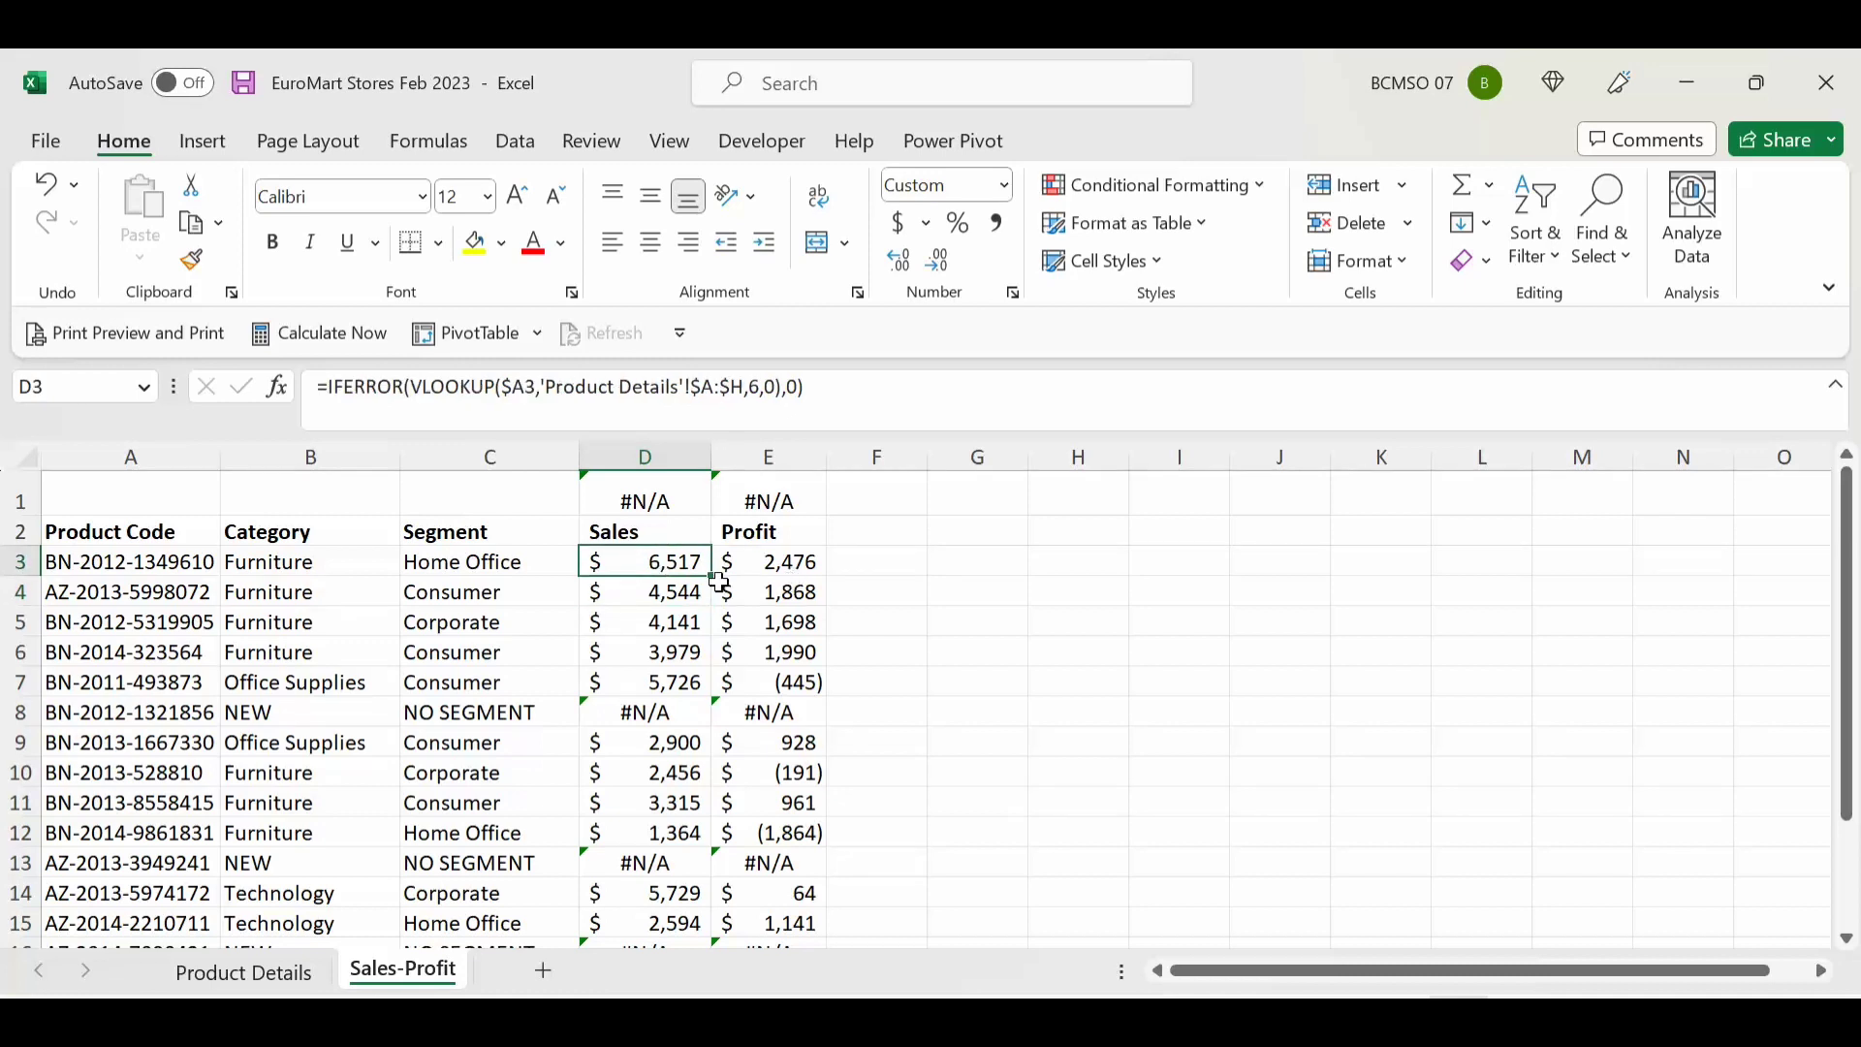
left_click_drag(711, 581, 675, 908)
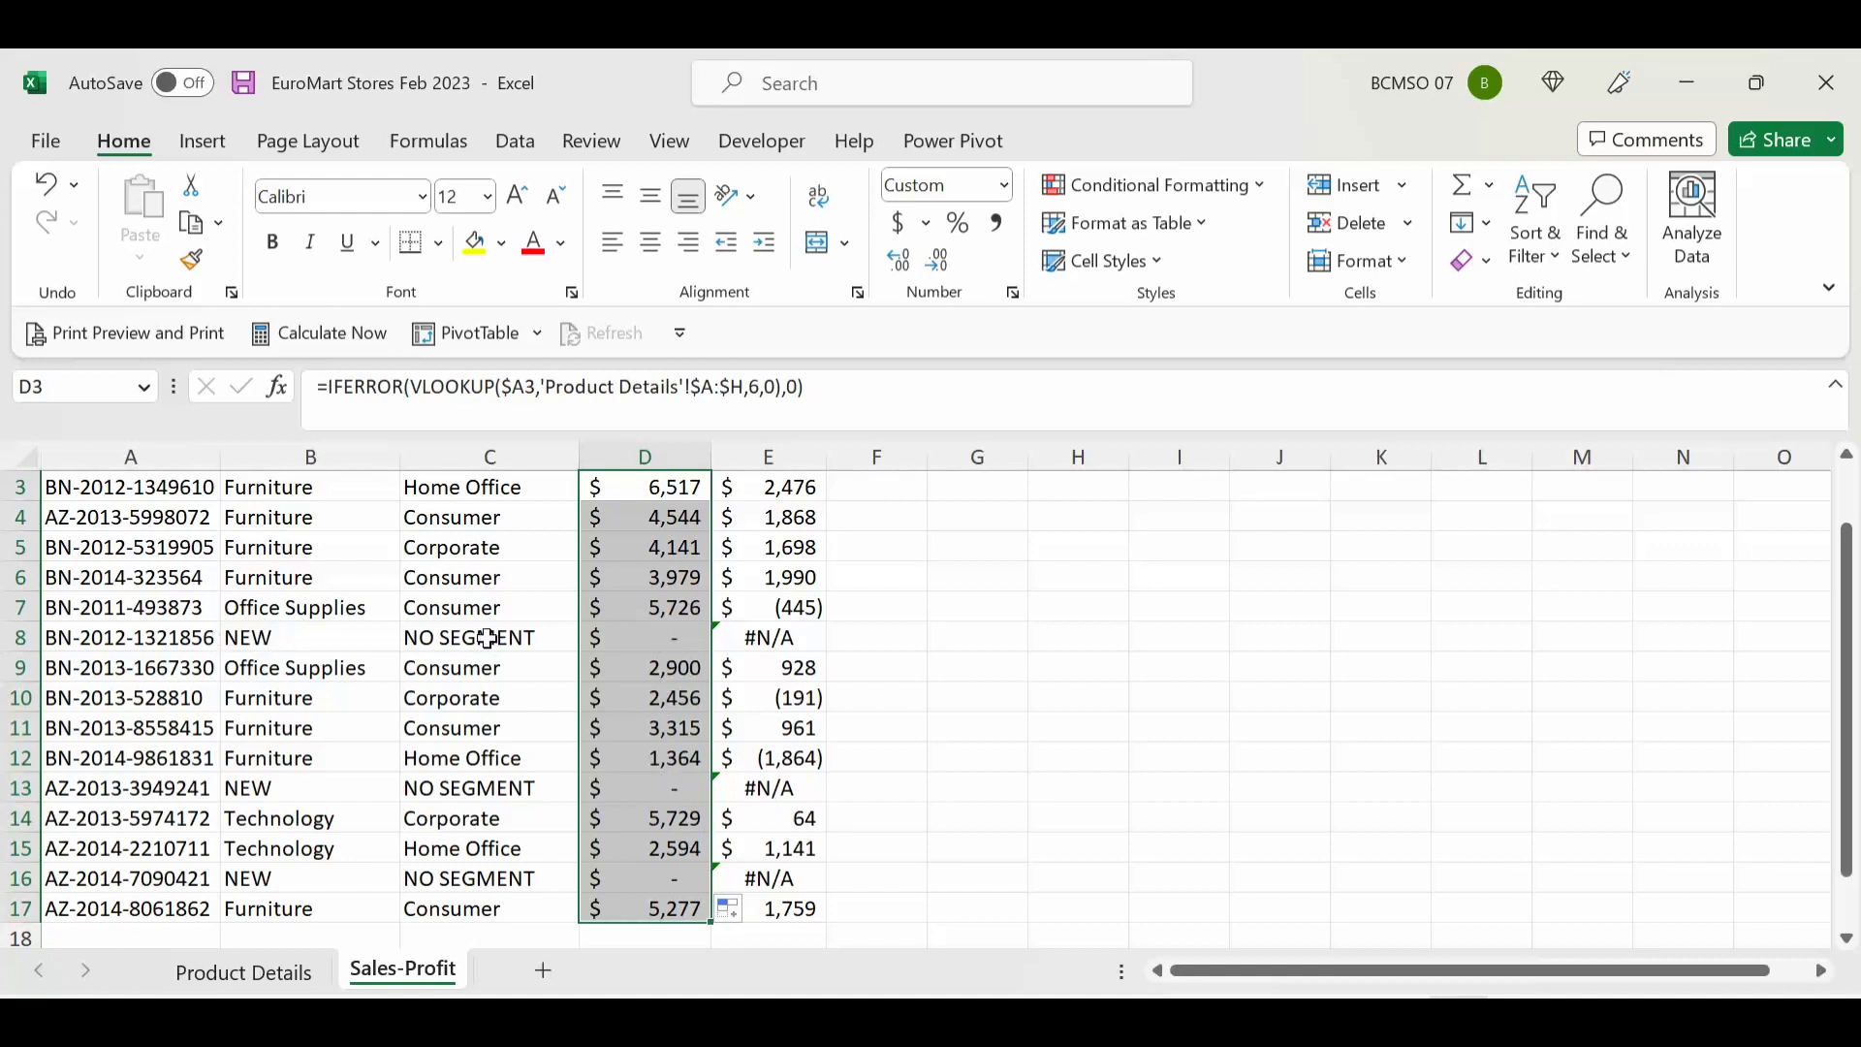
left_click(680, 643)
scroll(688, 662, "up", 1)
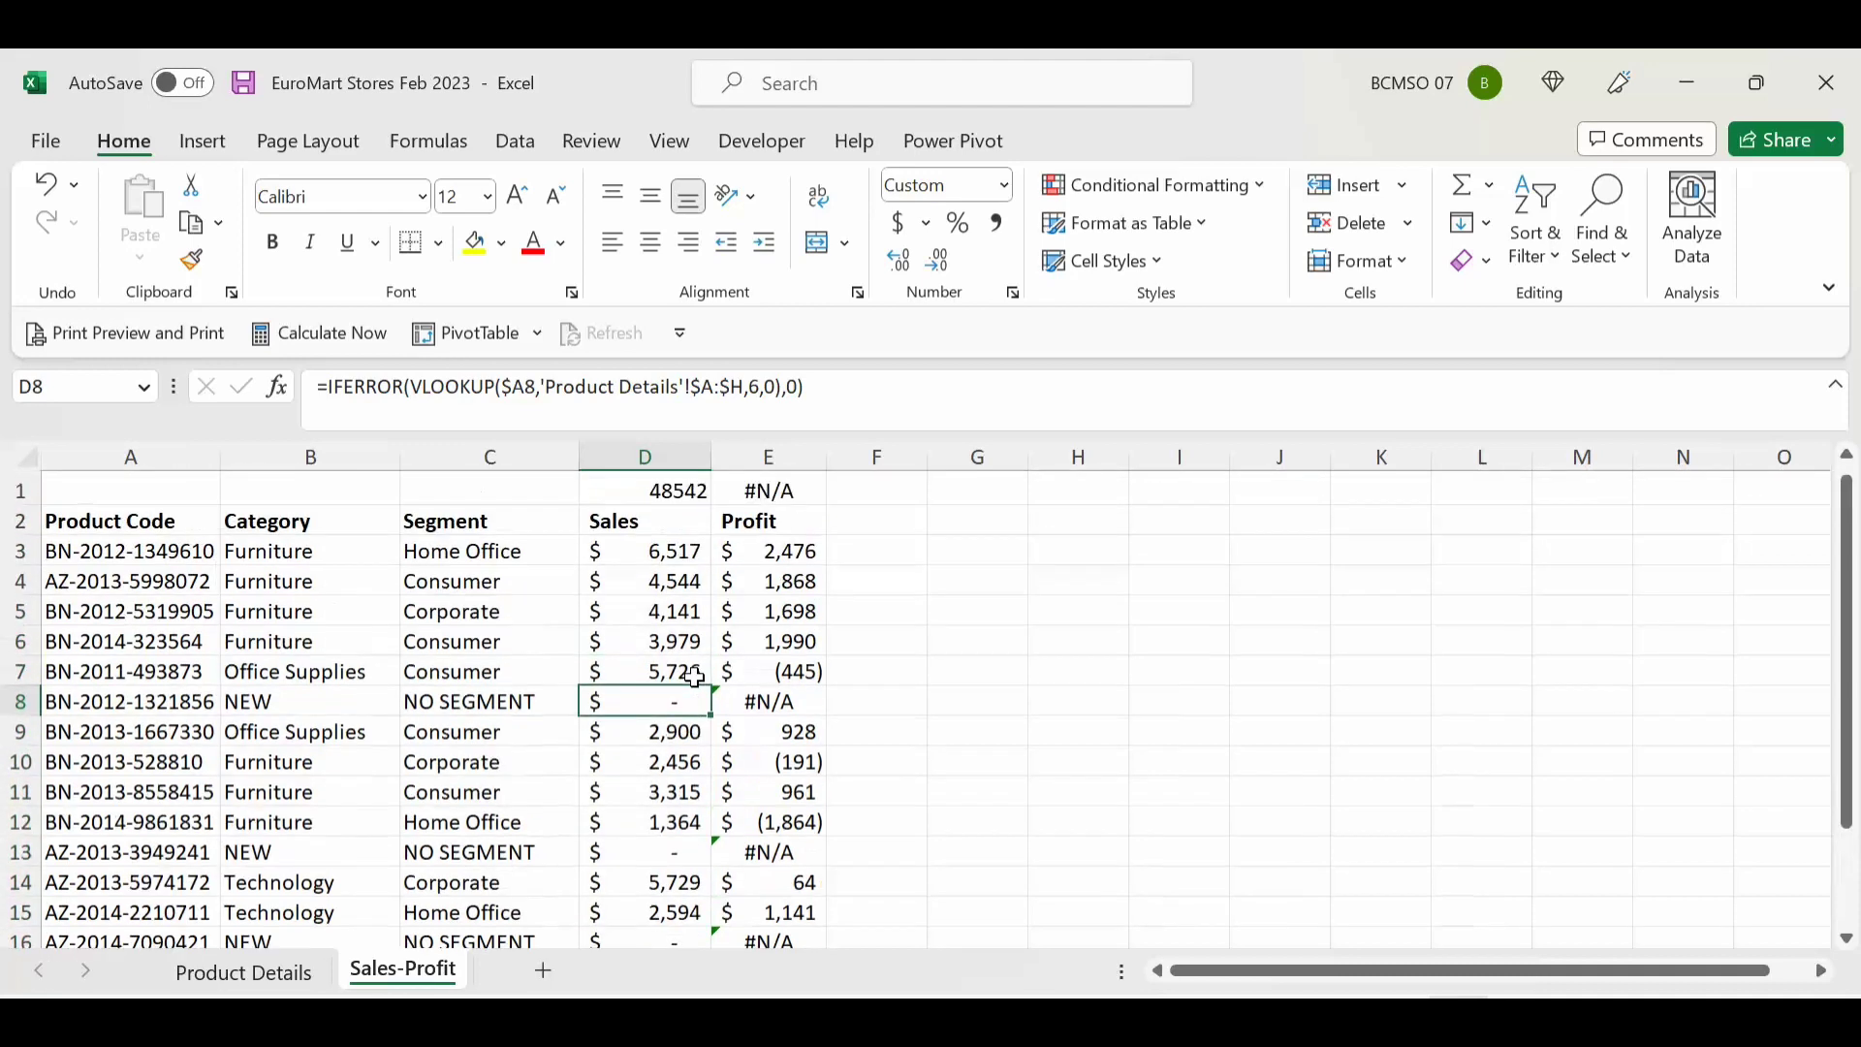
left_click(657, 491)
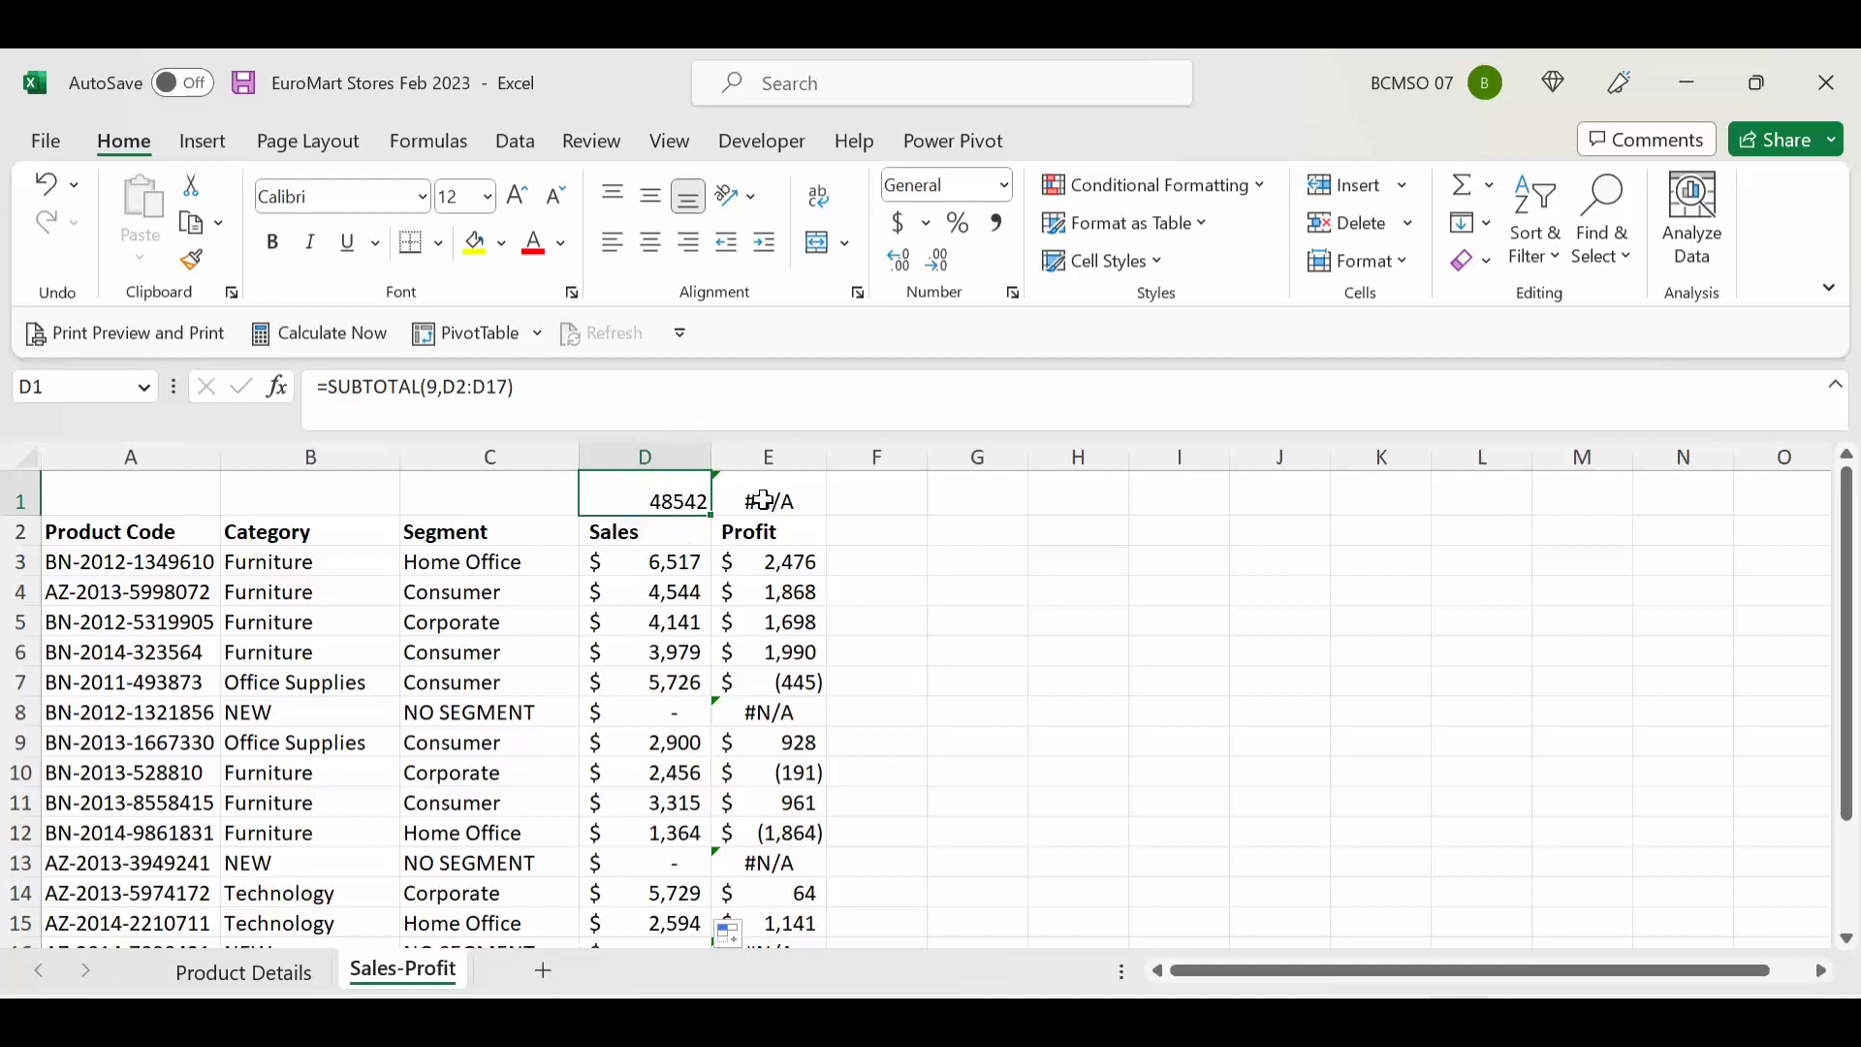
left_click(661, 713)
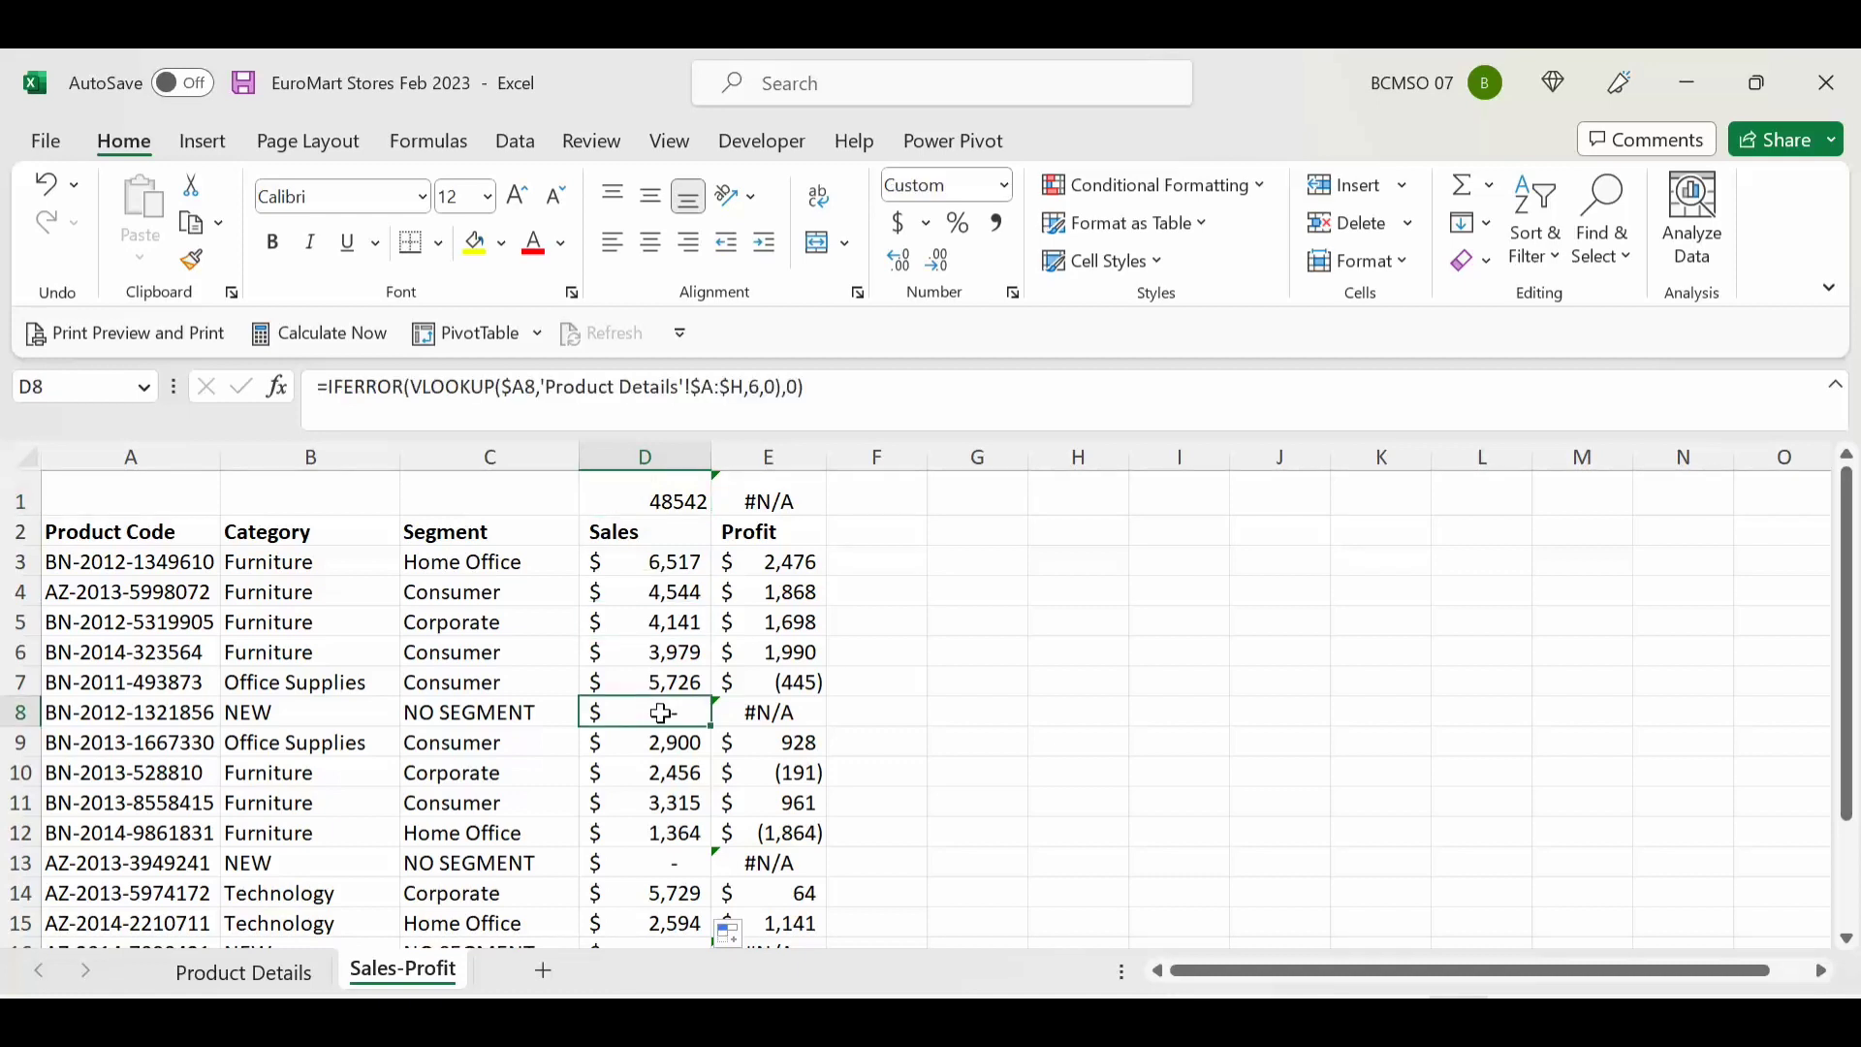
left_click(688, 500)
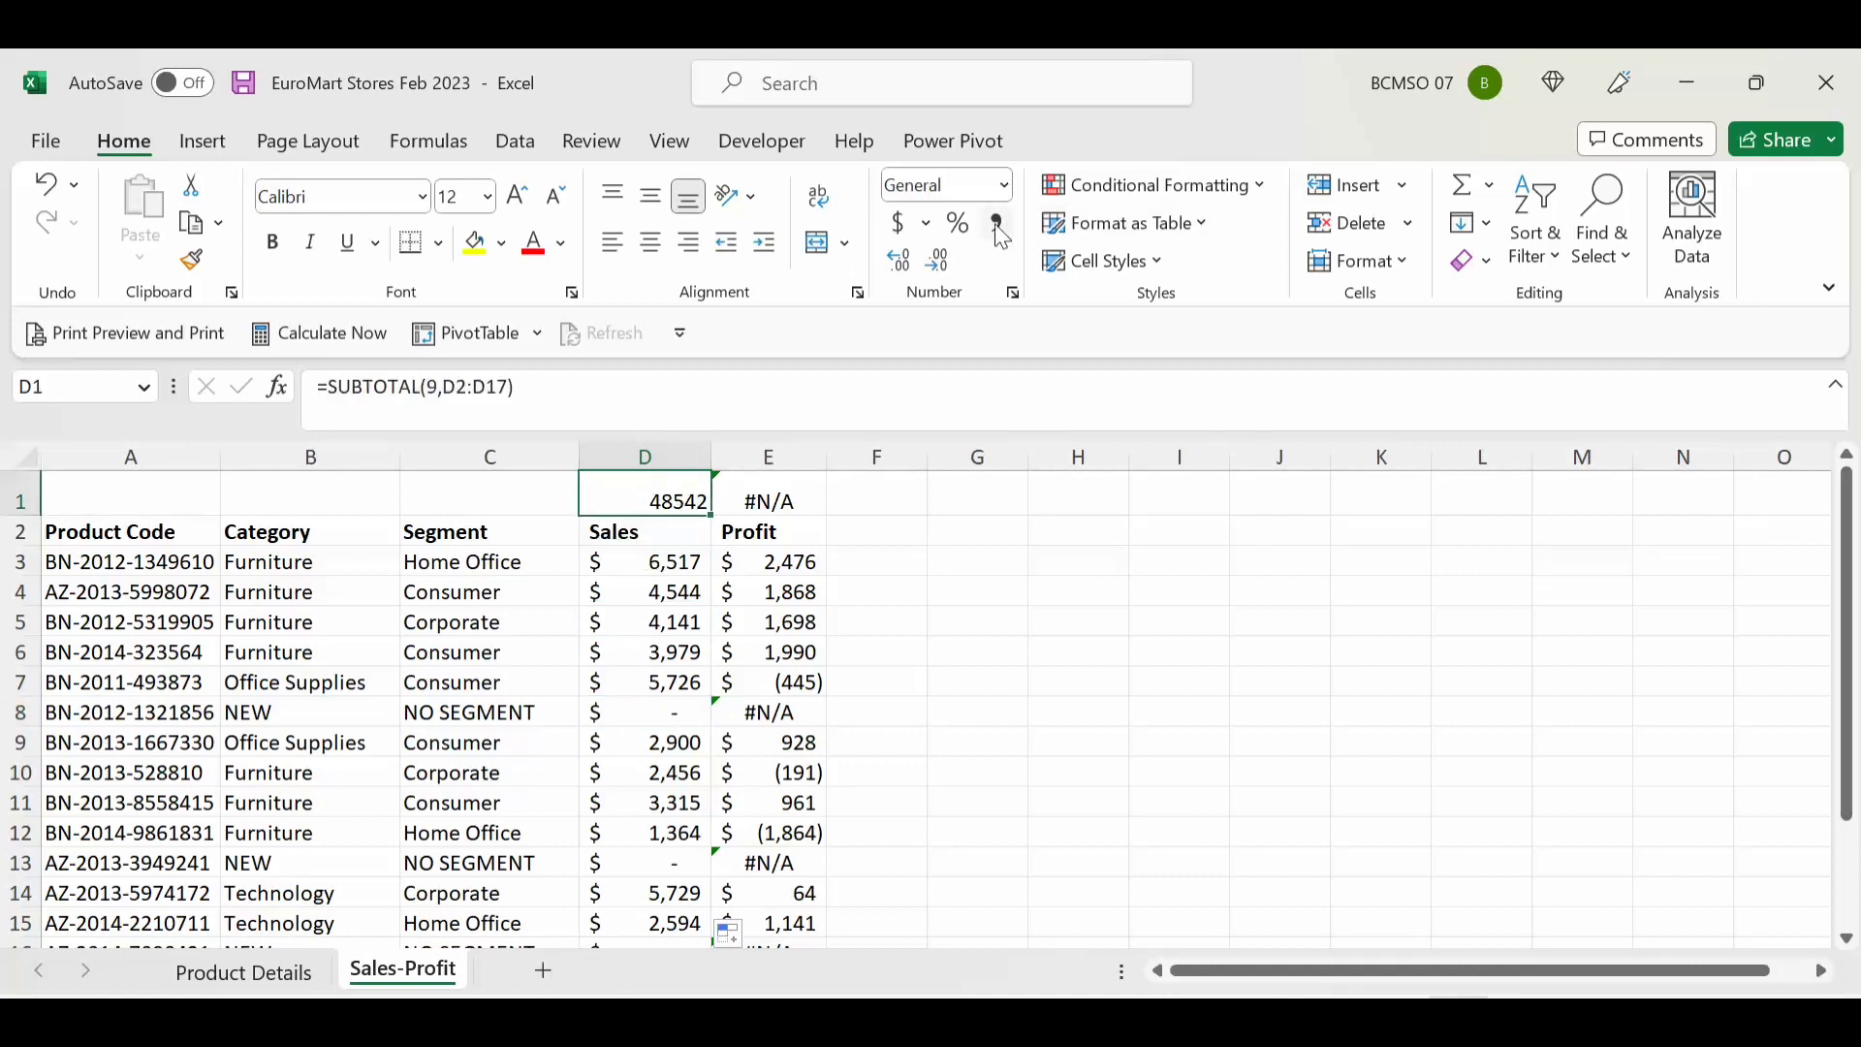
Step: Format the D1 Sales total as Accounting with no decimals, showing $48,542
left_click(896, 225)
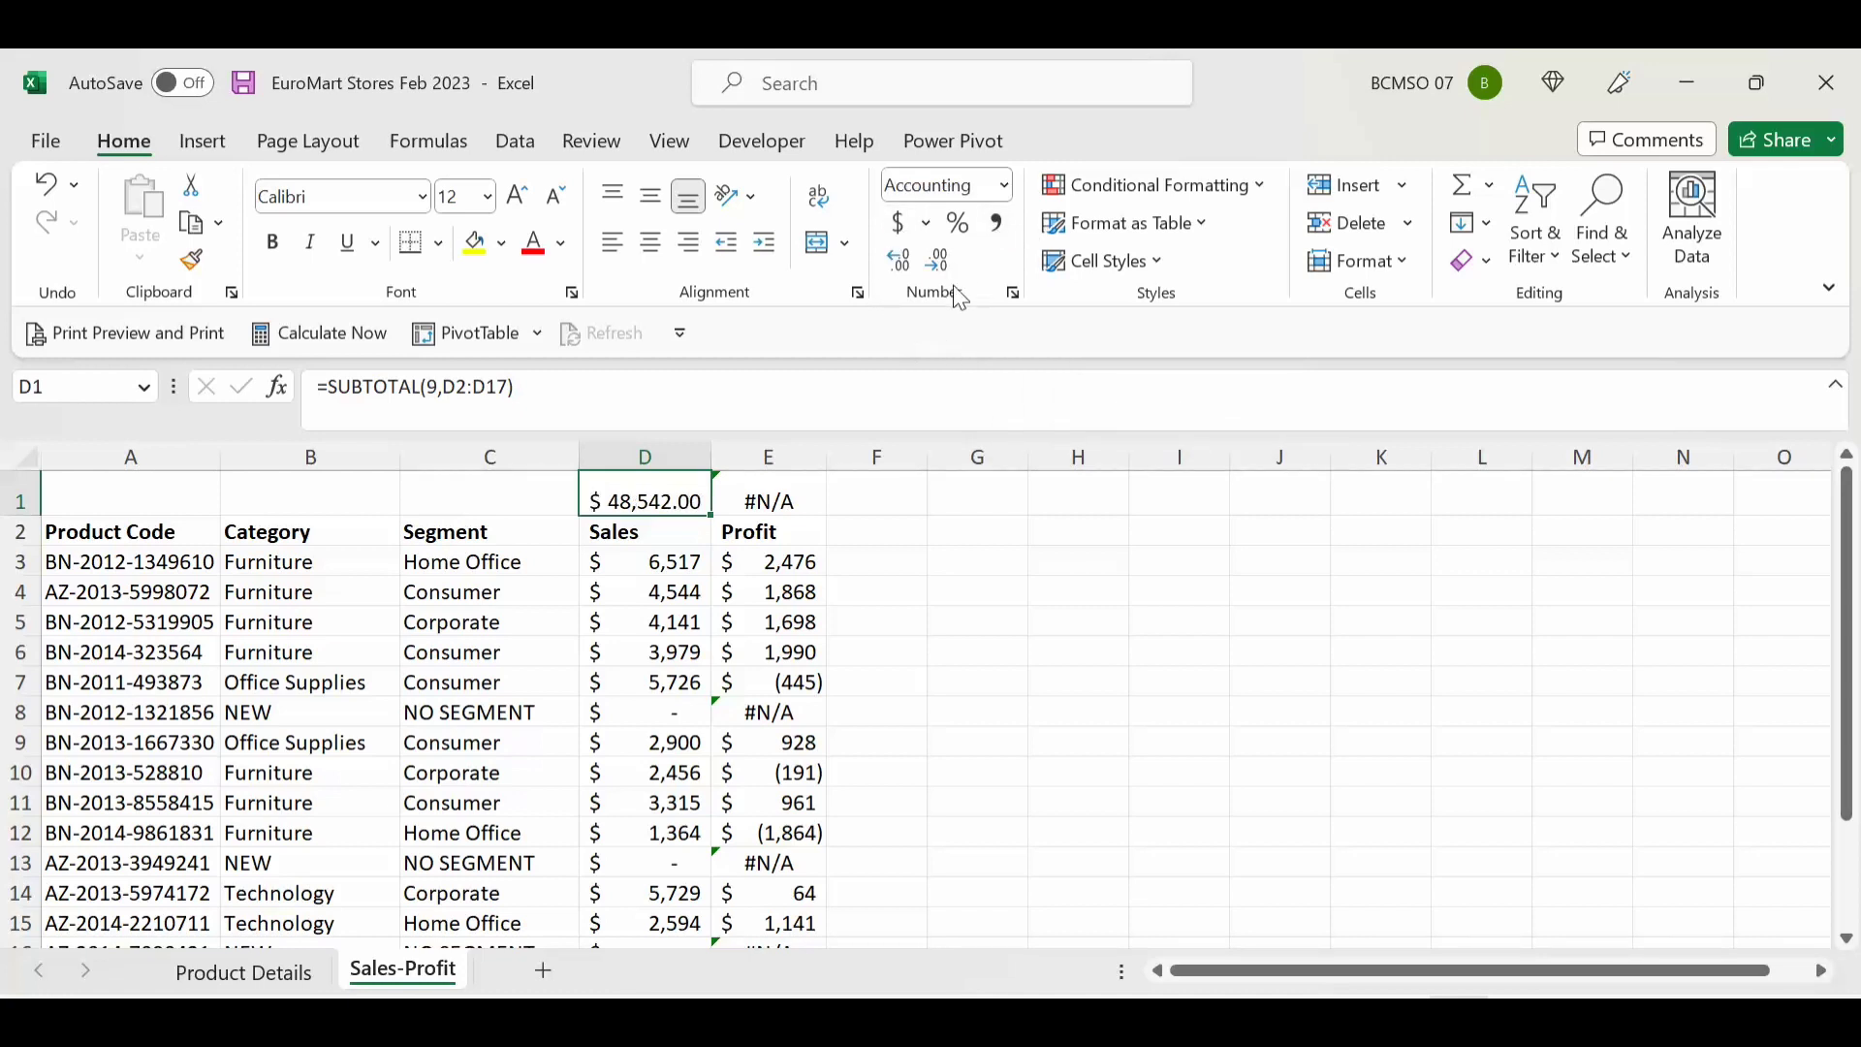
double_click(937, 260)
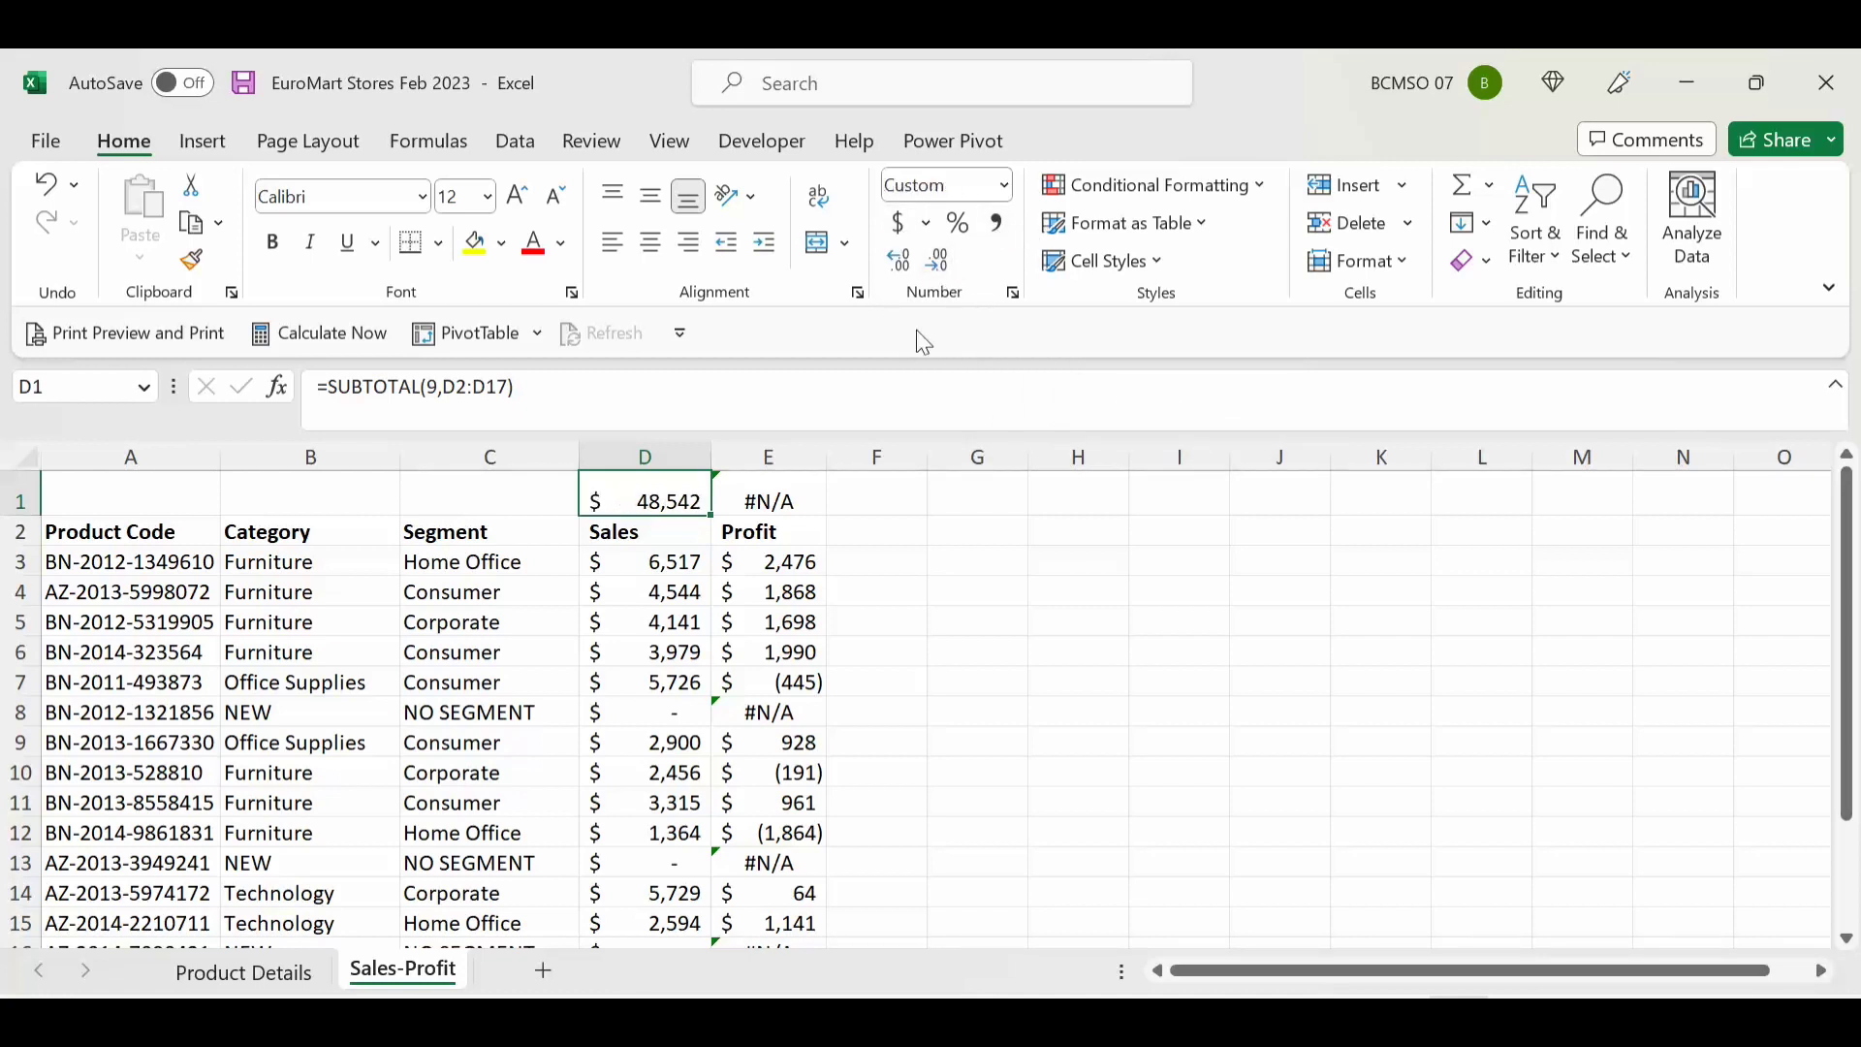
key("Right")
left_click(794, 562)
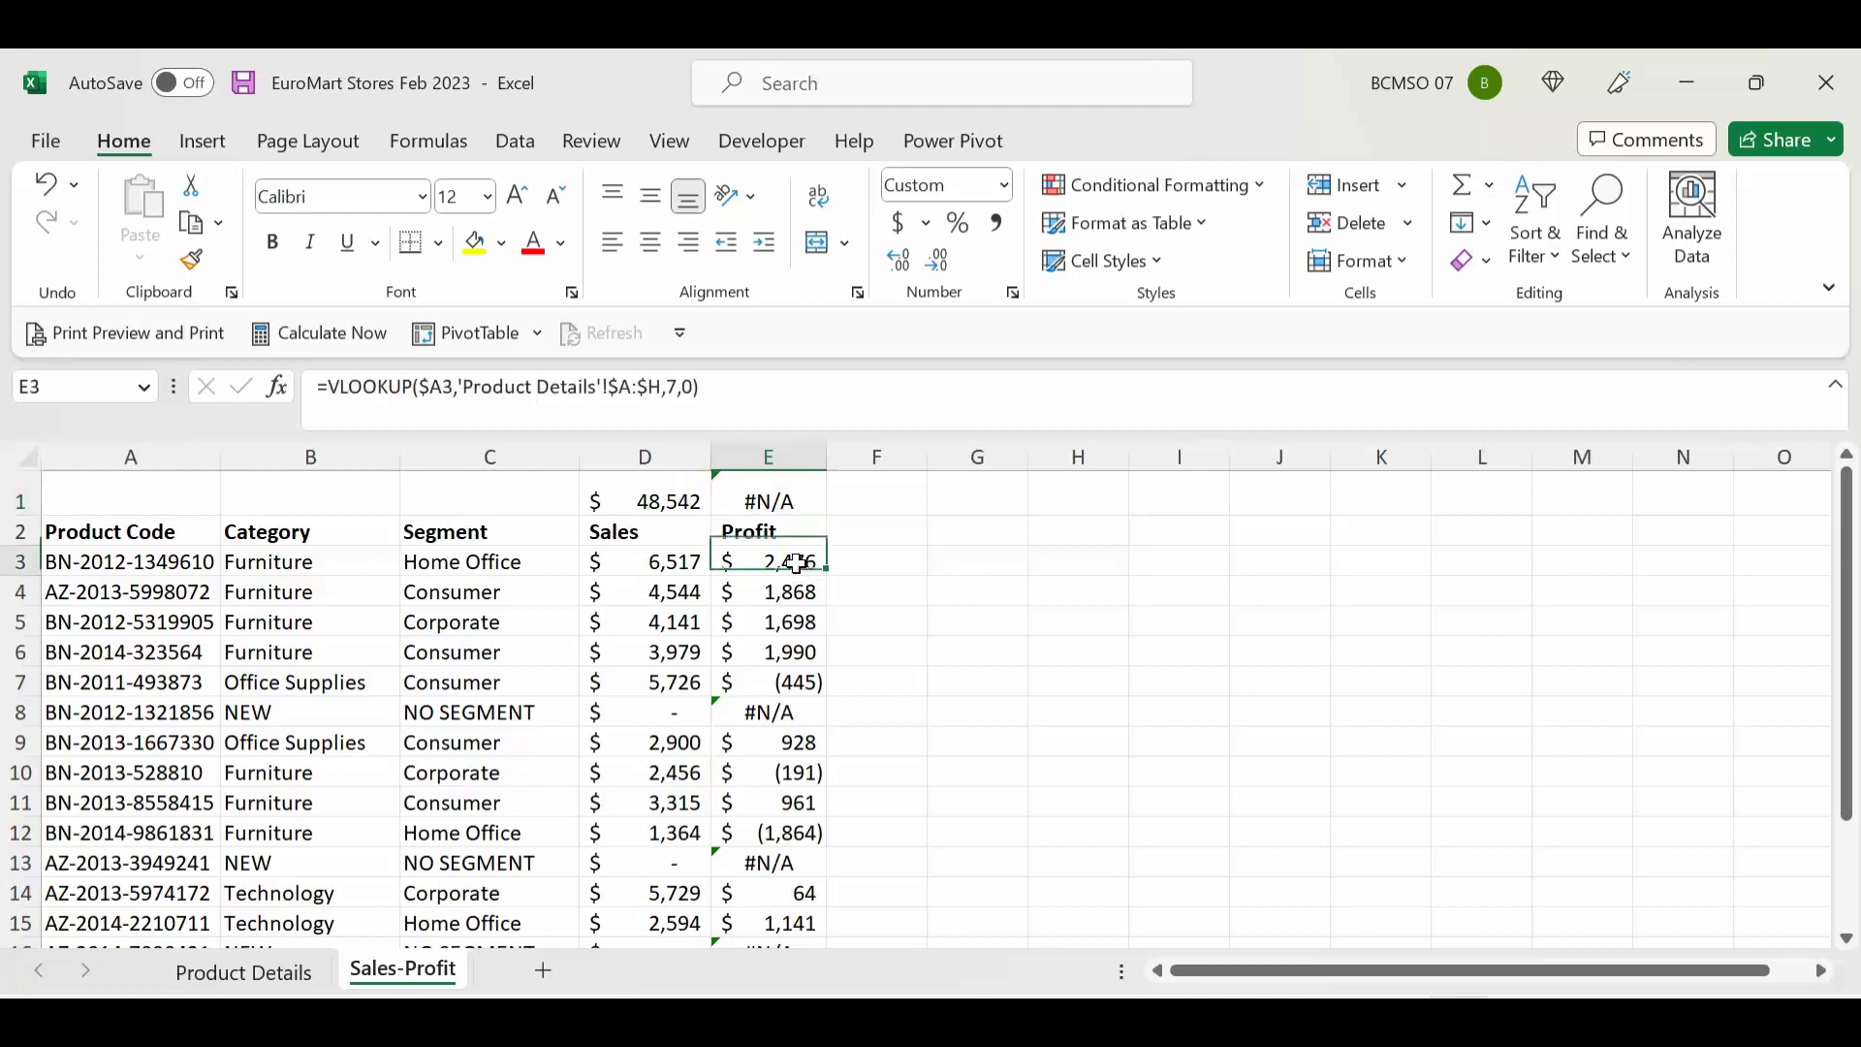
Step: Wrap E3's Profit VLOOKUP in IFERROR so missing products return 0
left_click(326, 386)
type("i")
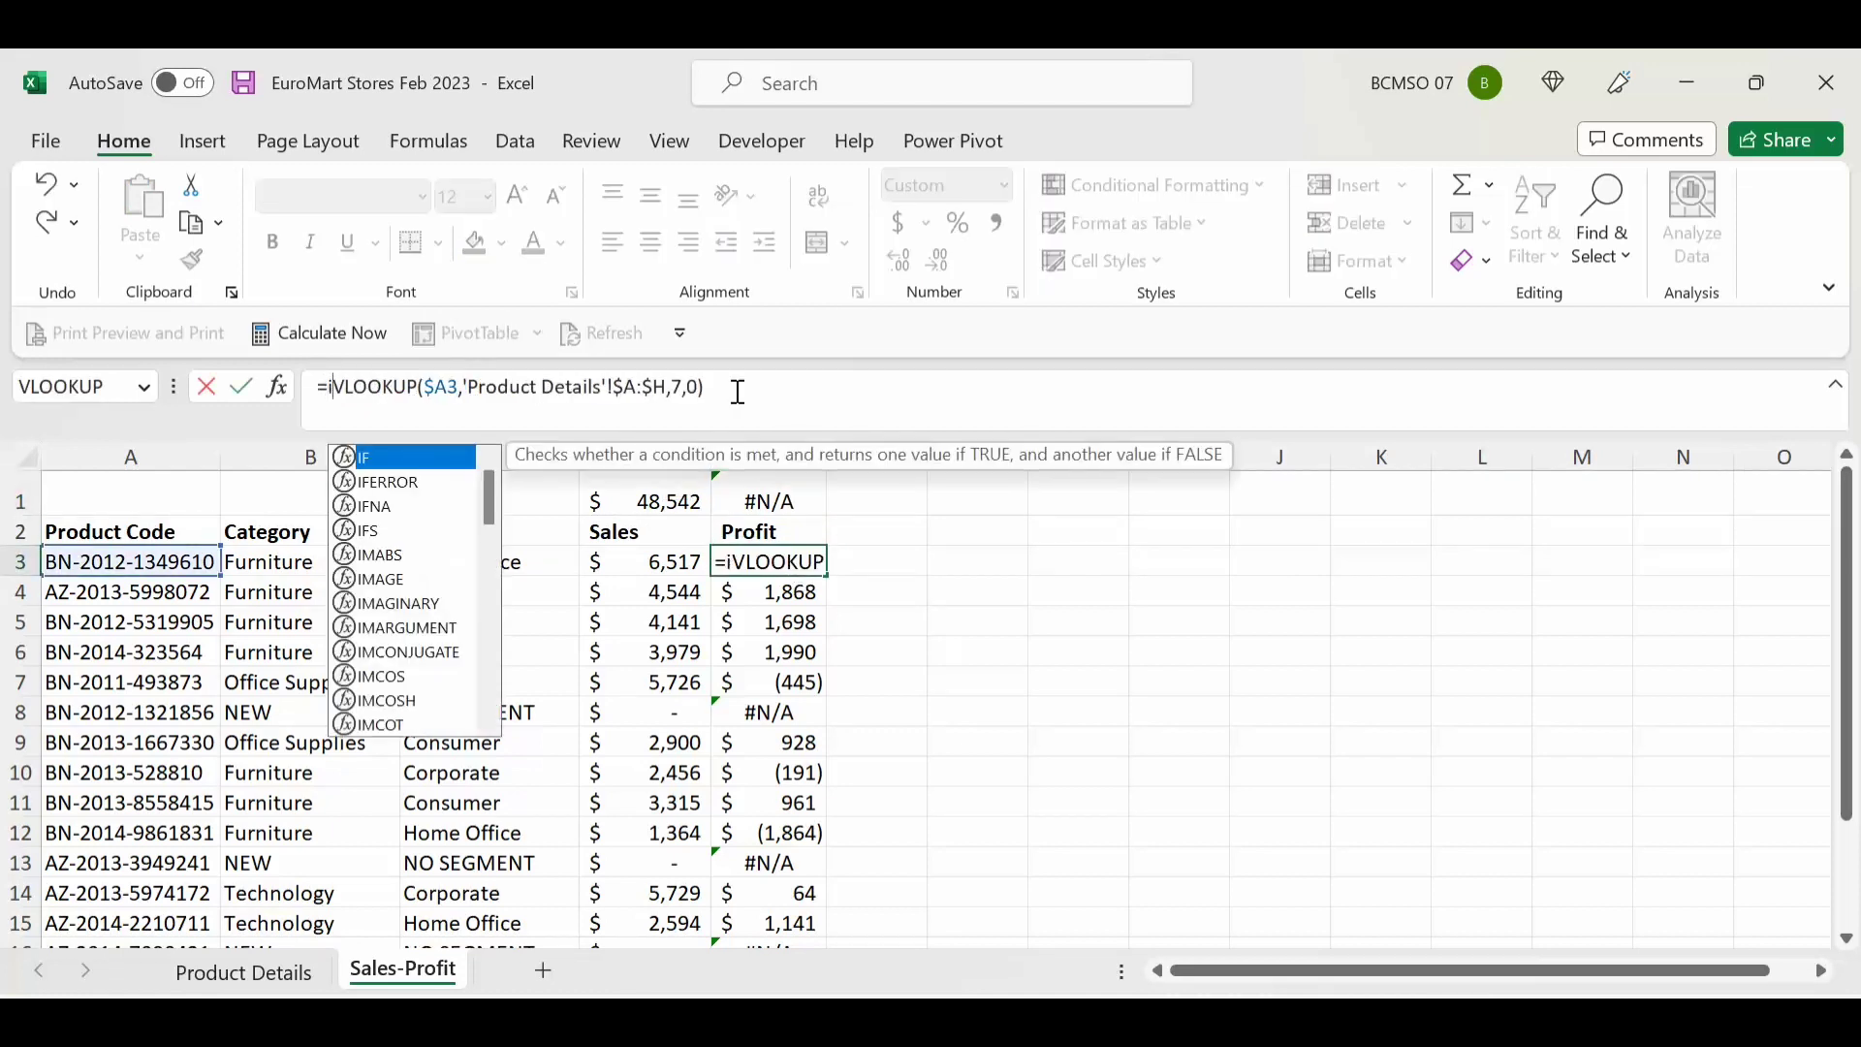
type("fer")
key("Tab")
left_click(891, 392)
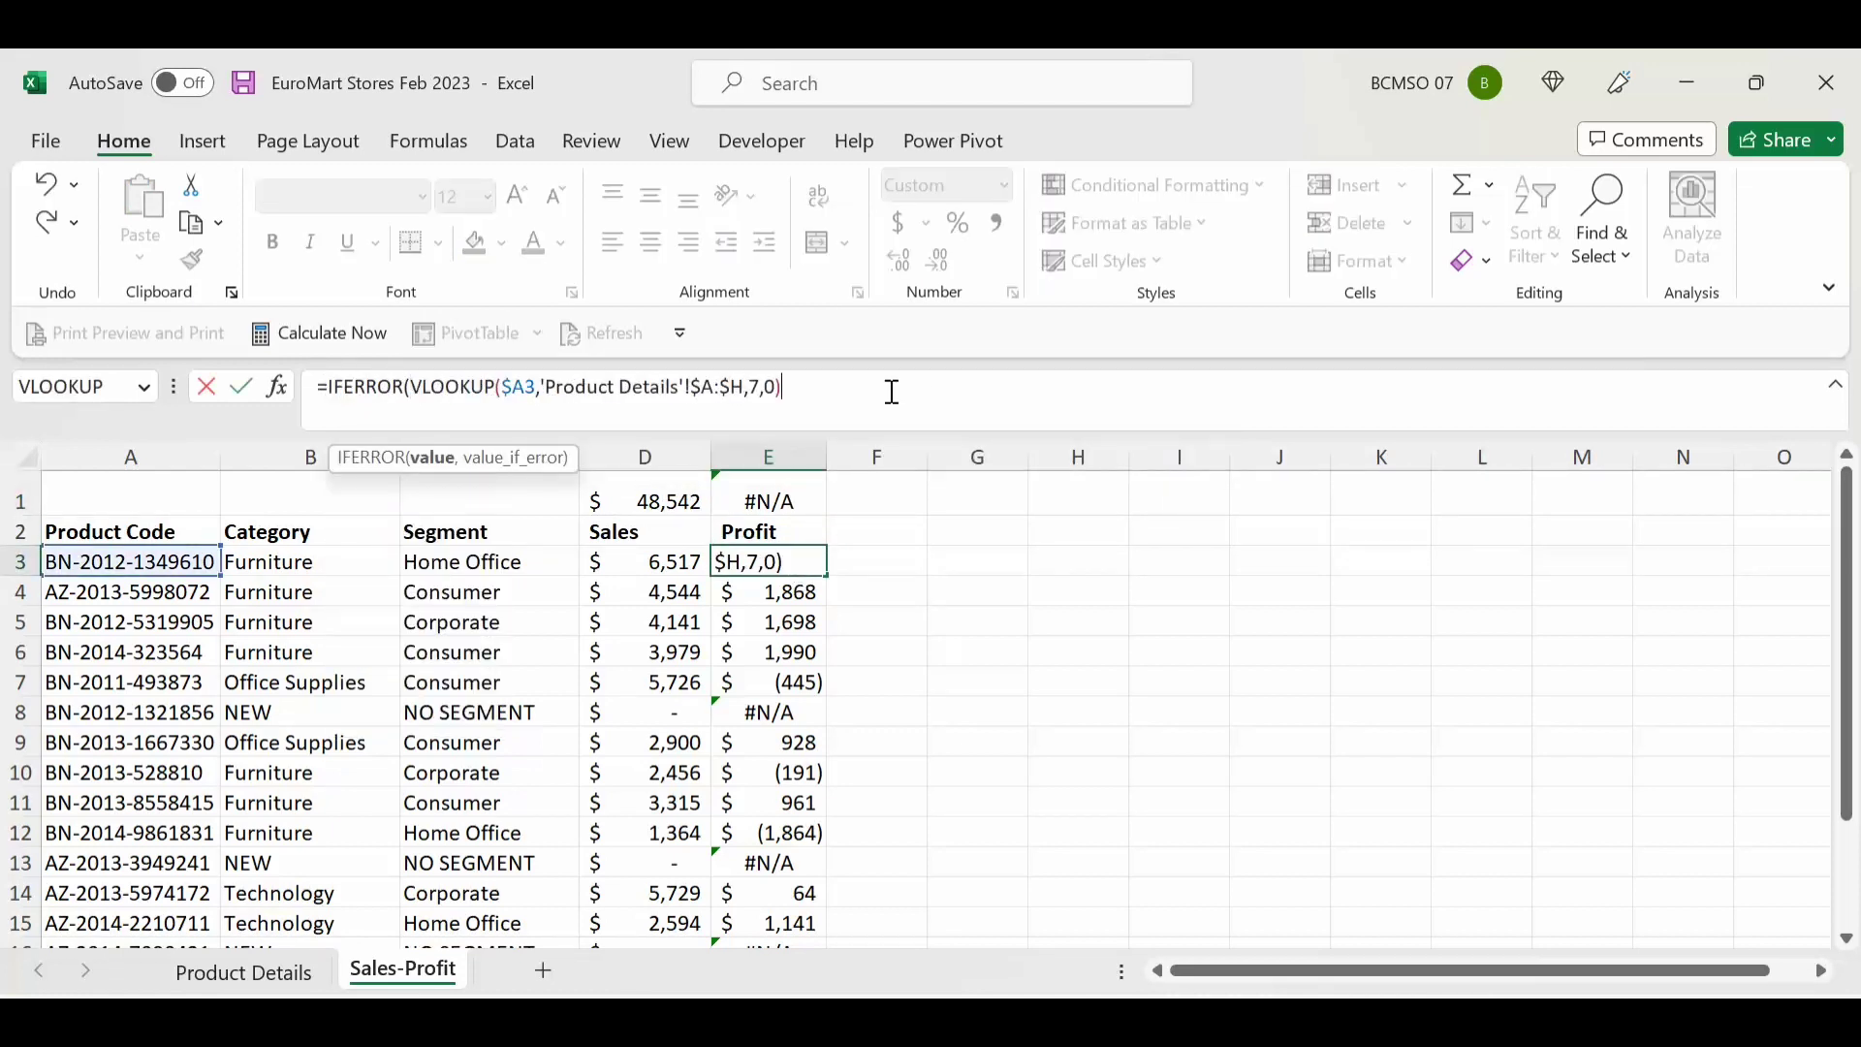
type(",0)")
key("Return")
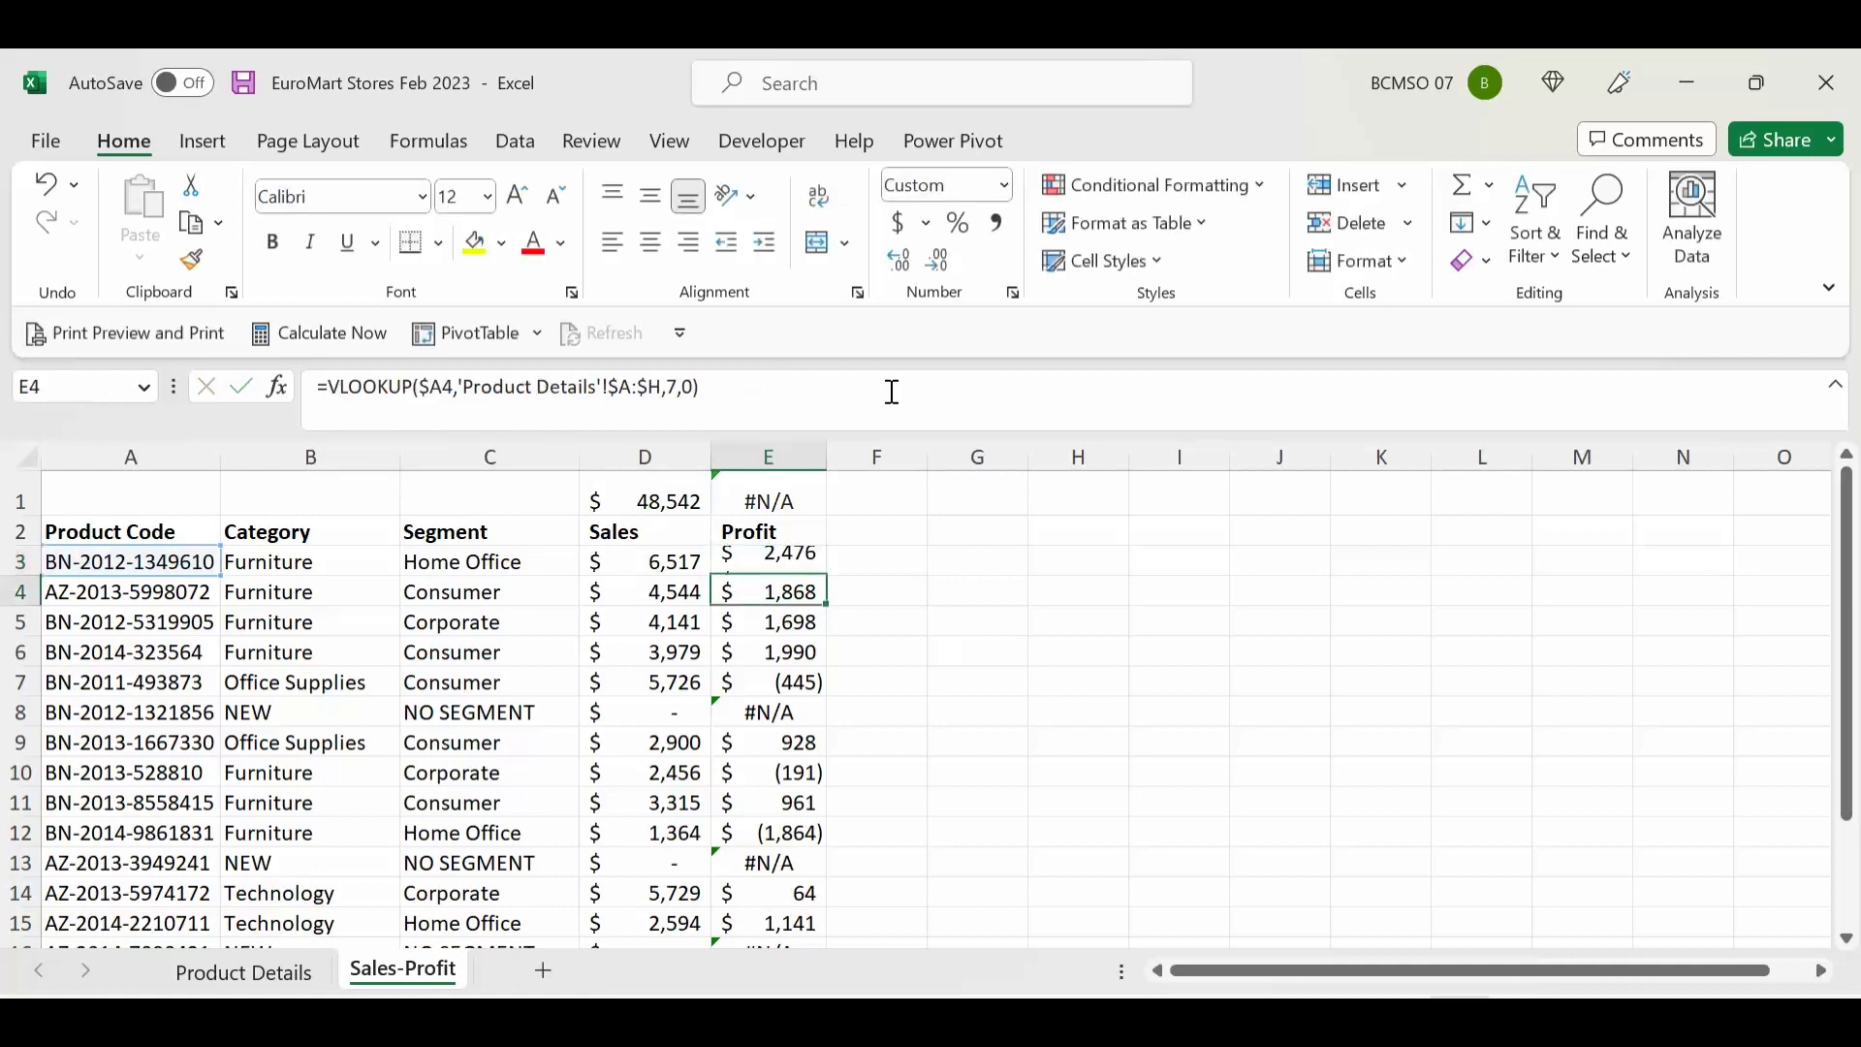
Step: Fill the E3 formula down the Profit column, confirm E8 shows 0, and select totals D1:E1
left_click(835, 586)
left_click(797, 565)
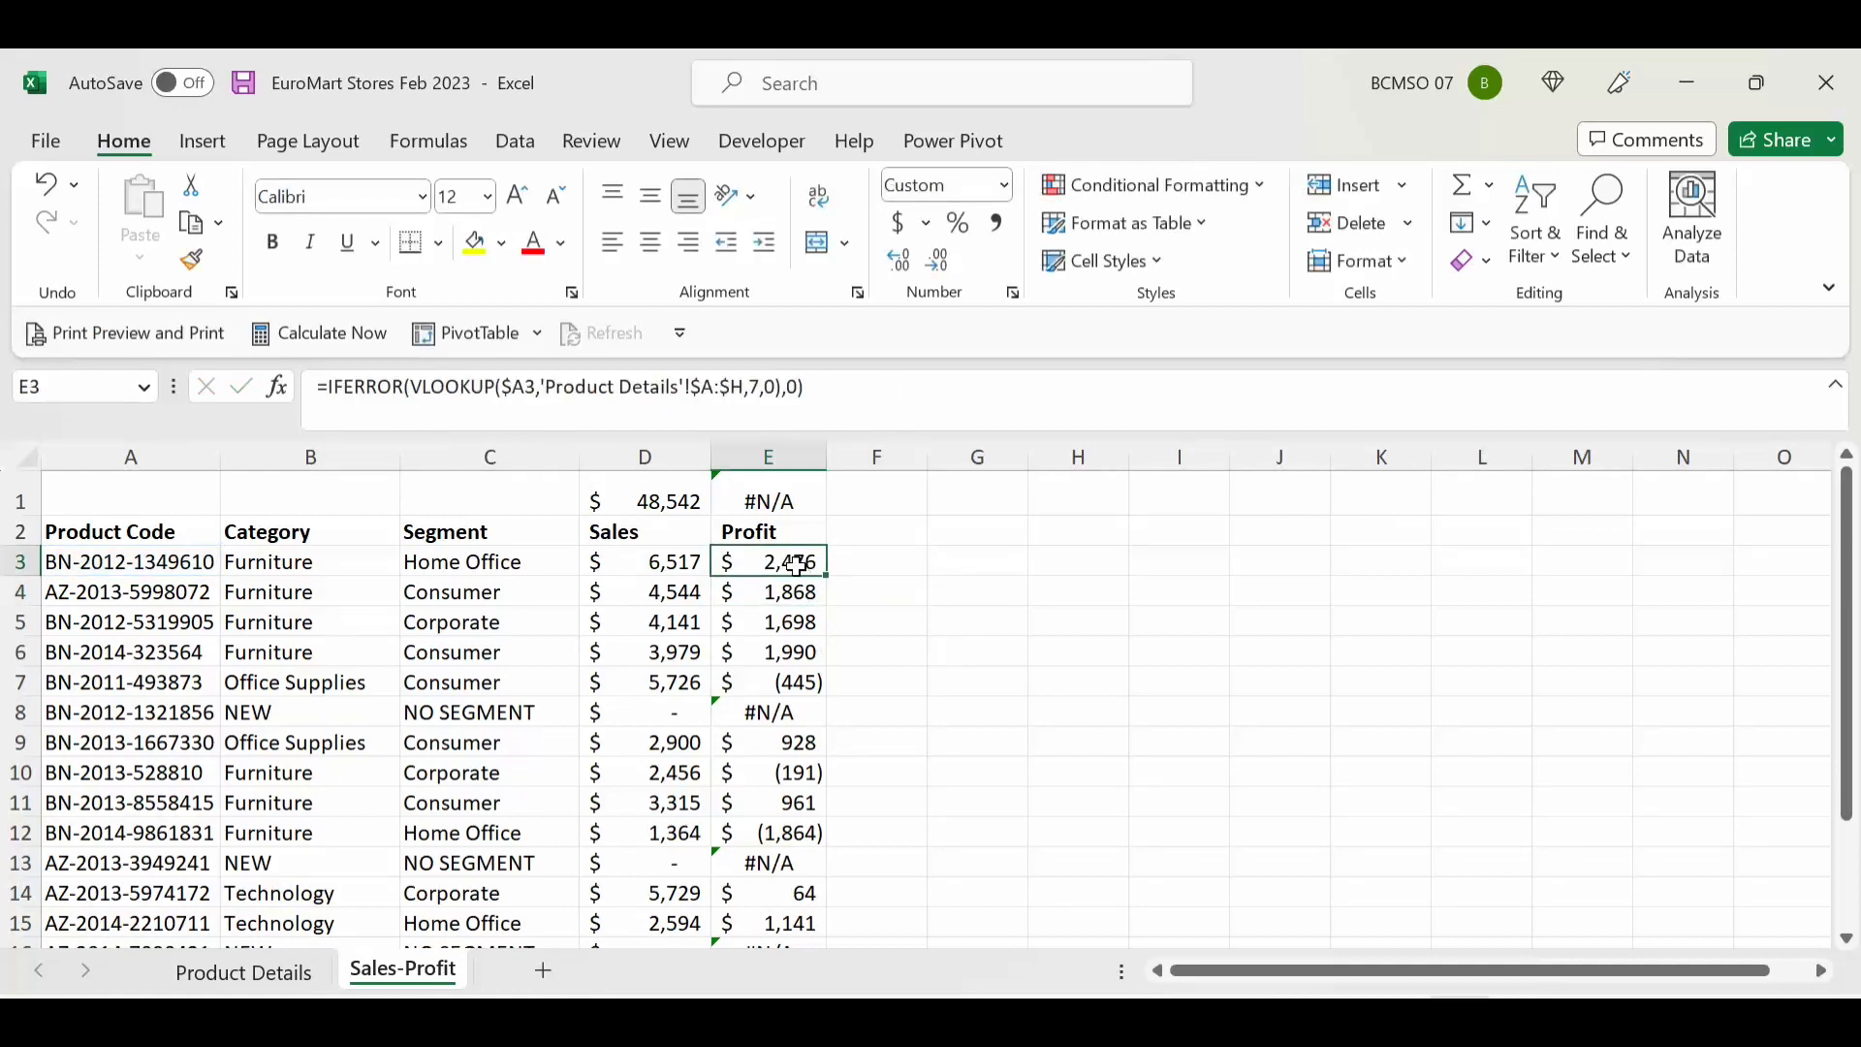
double_click(826, 573)
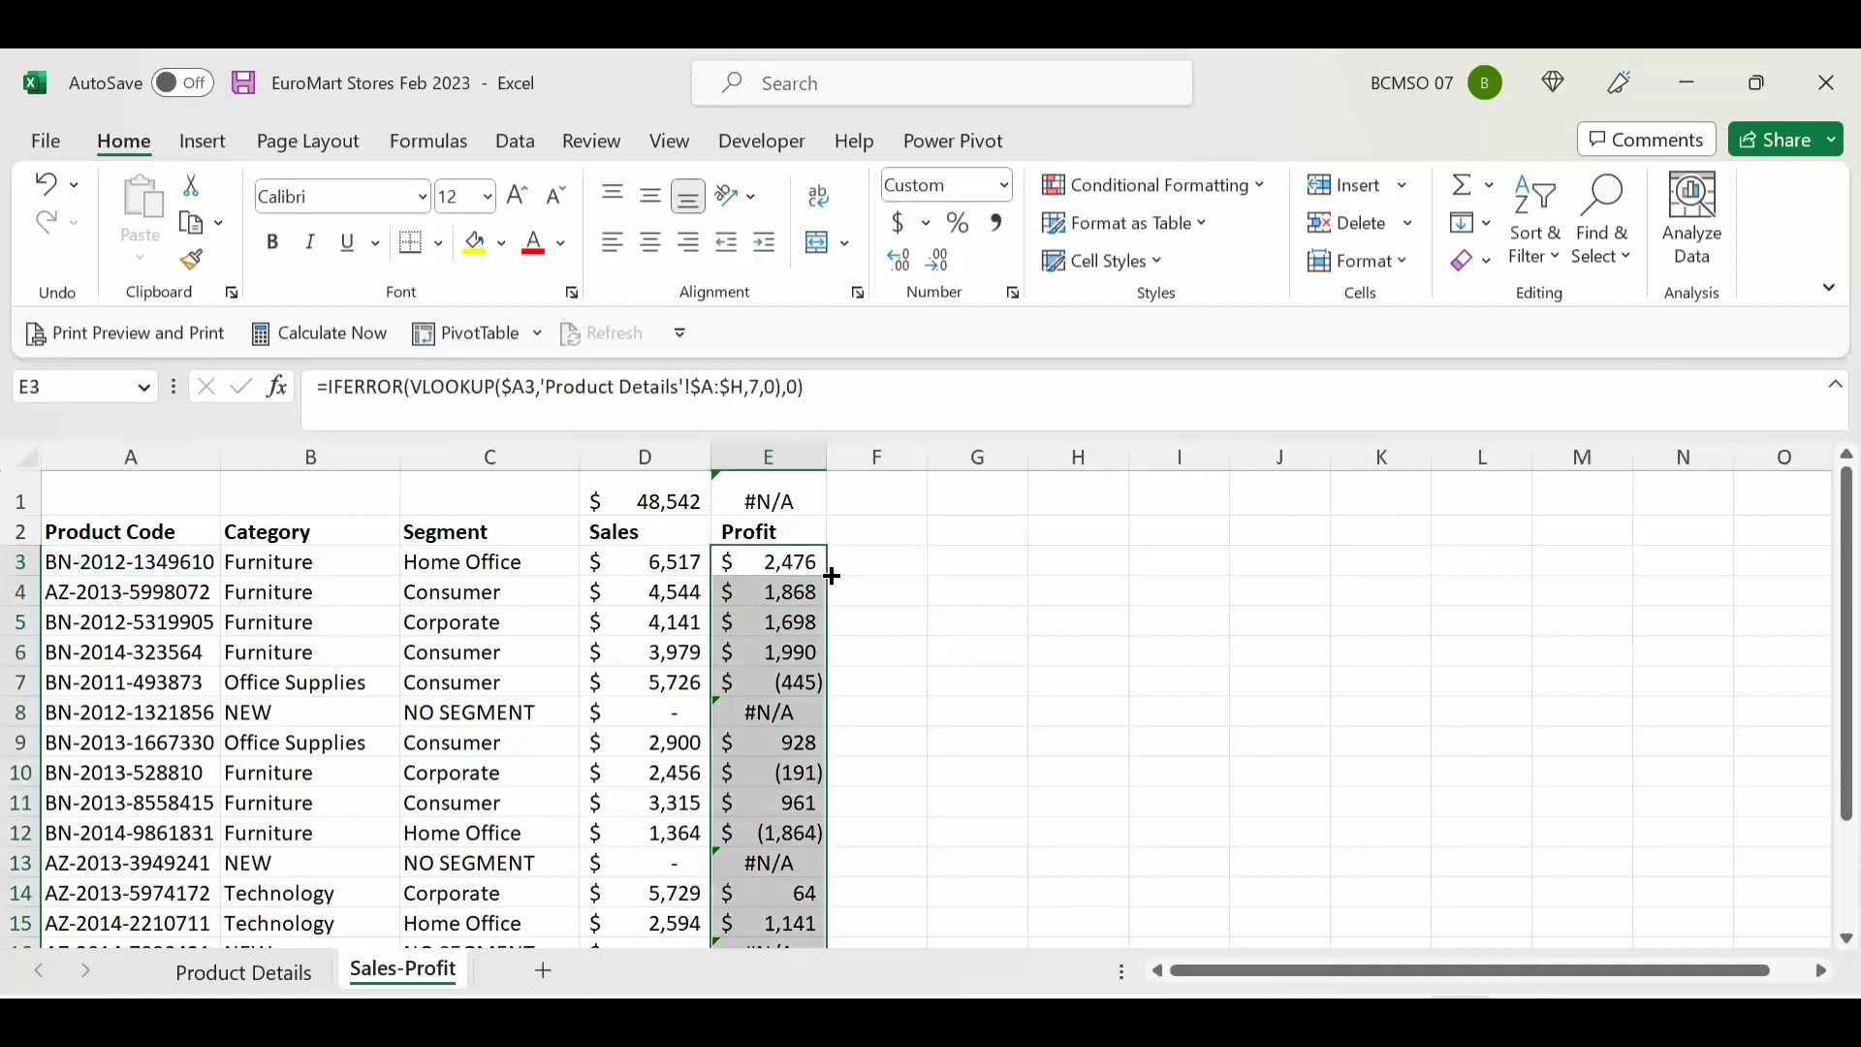
left_click(799, 715)
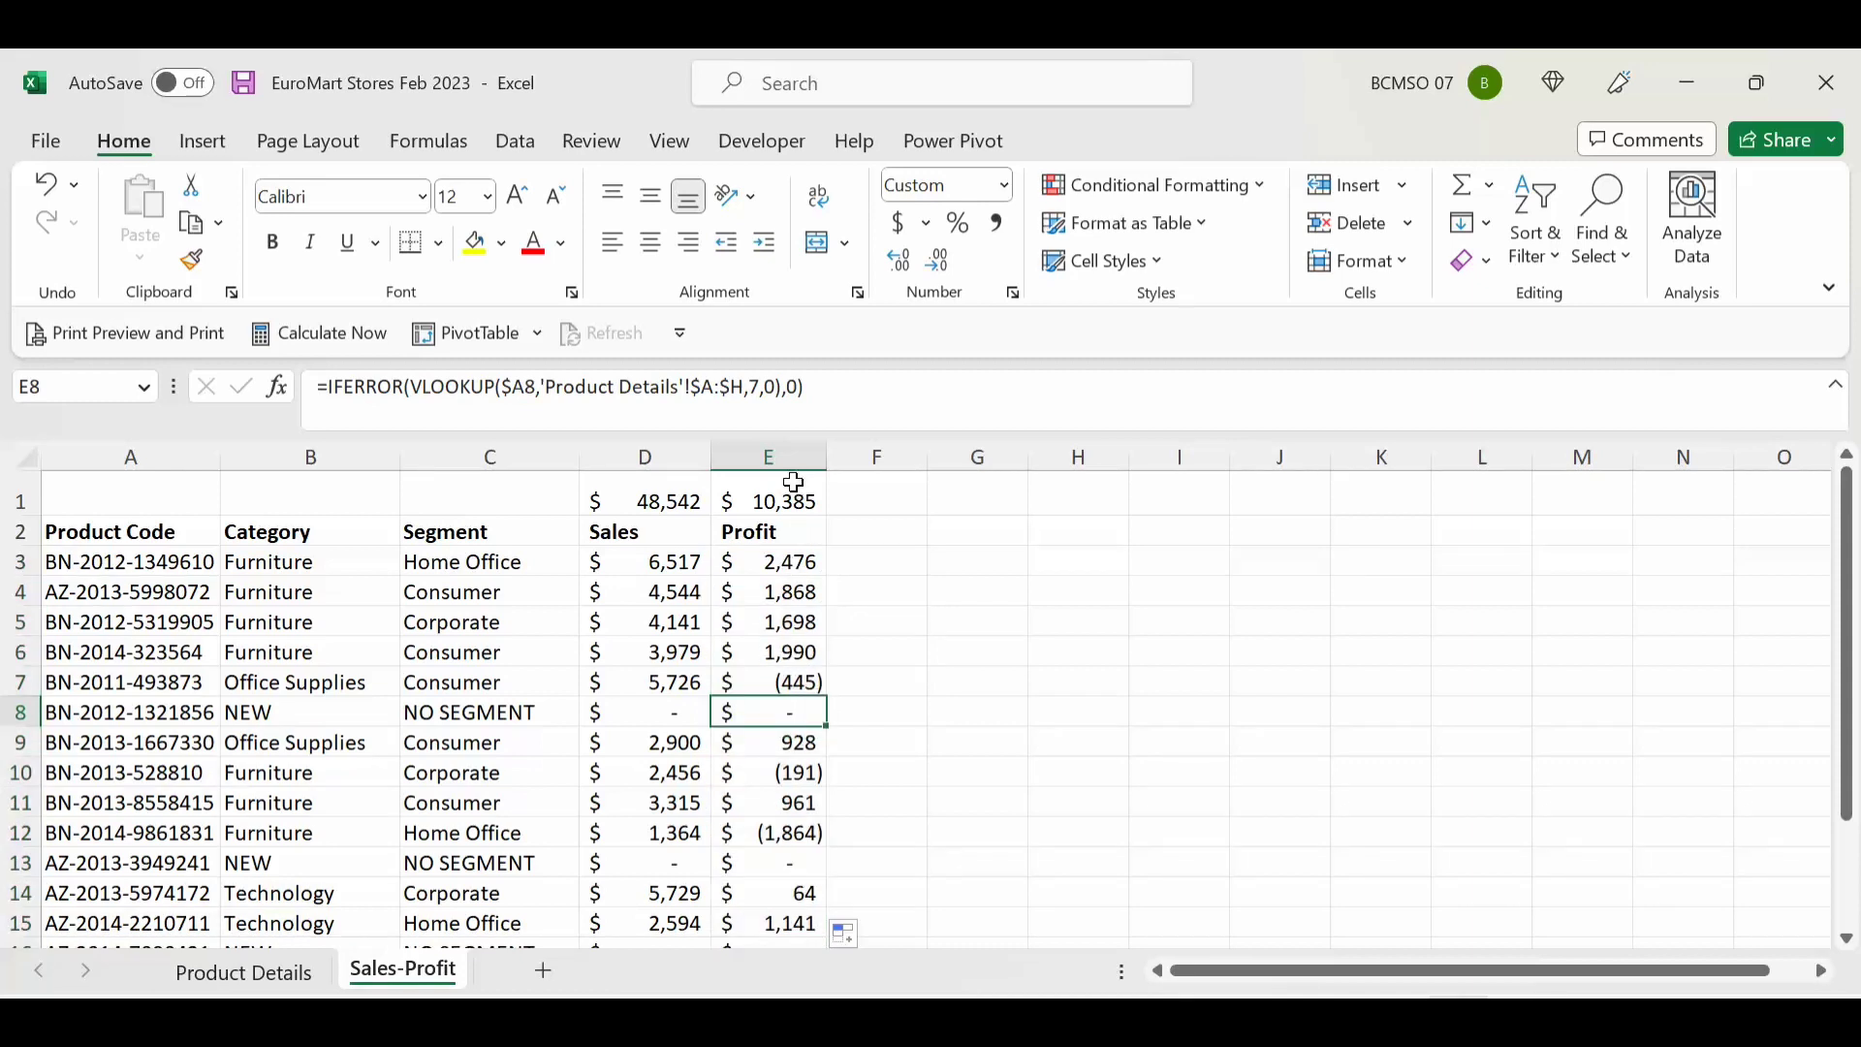
left_click_drag(794, 489, 683, 490)
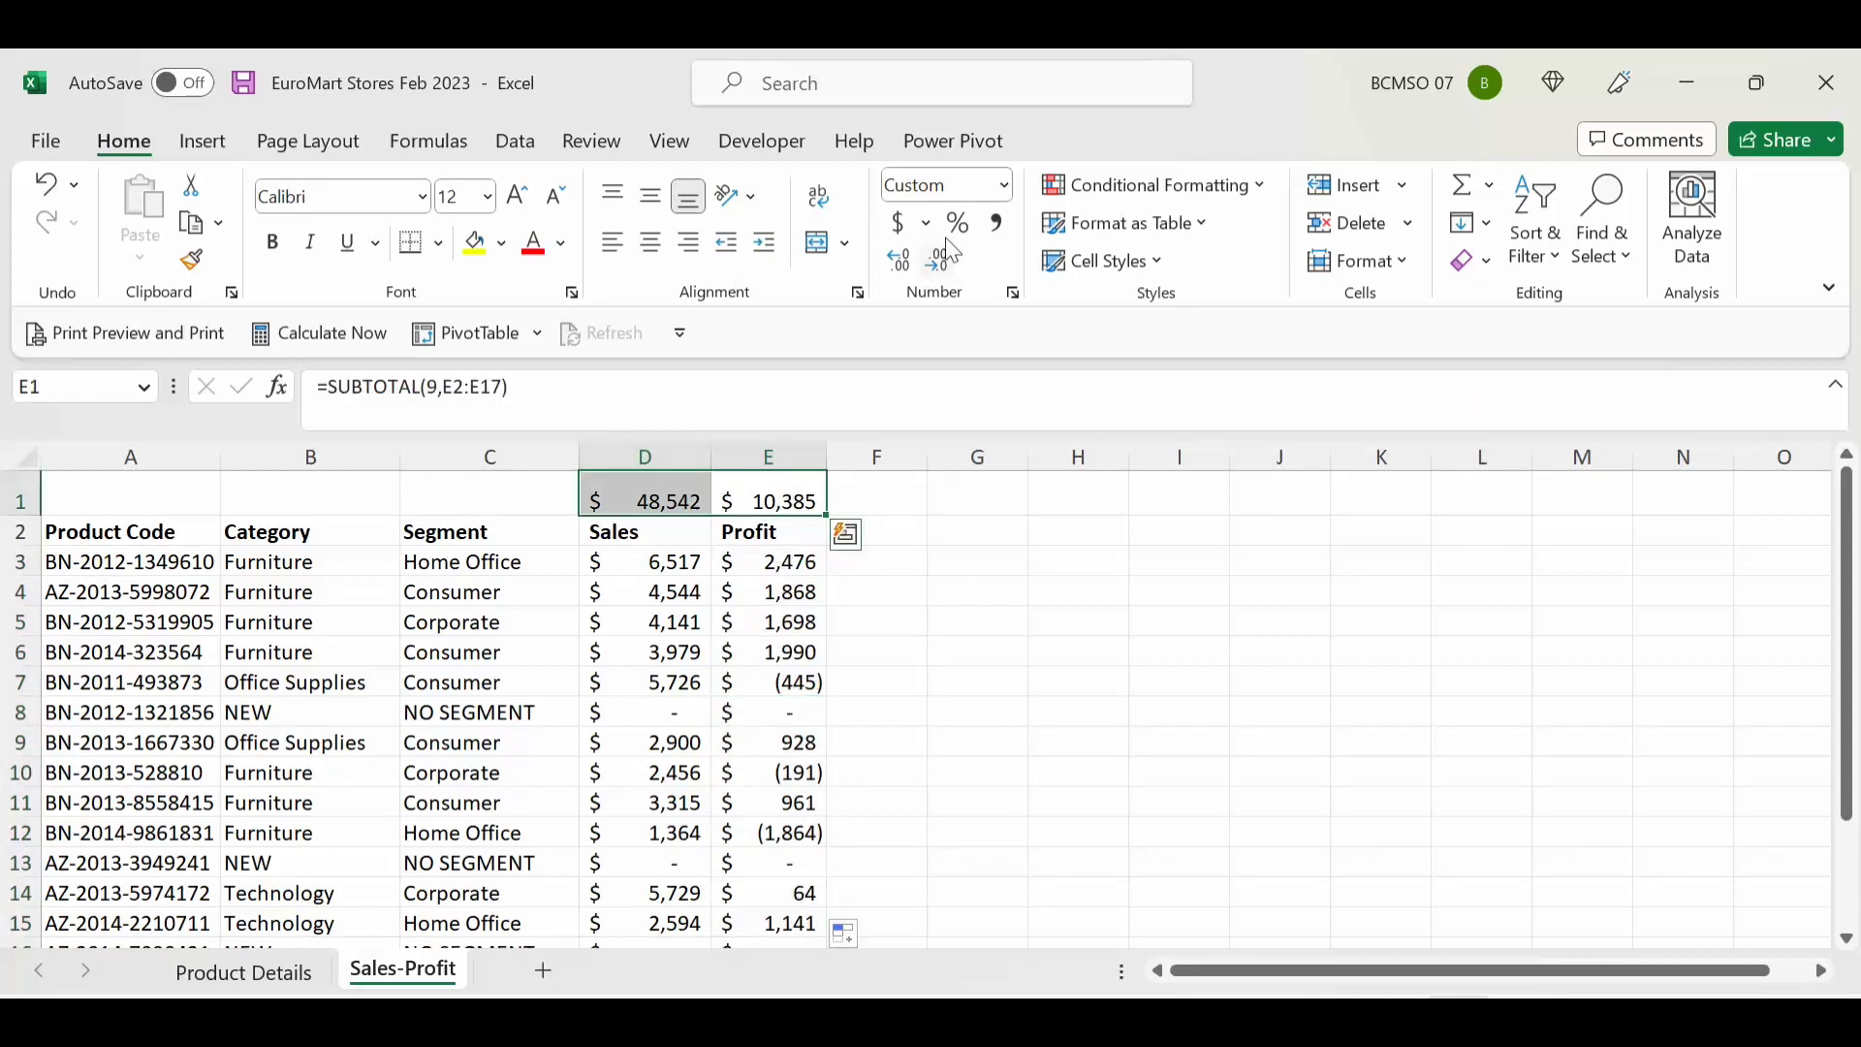
left_click(515, 618)
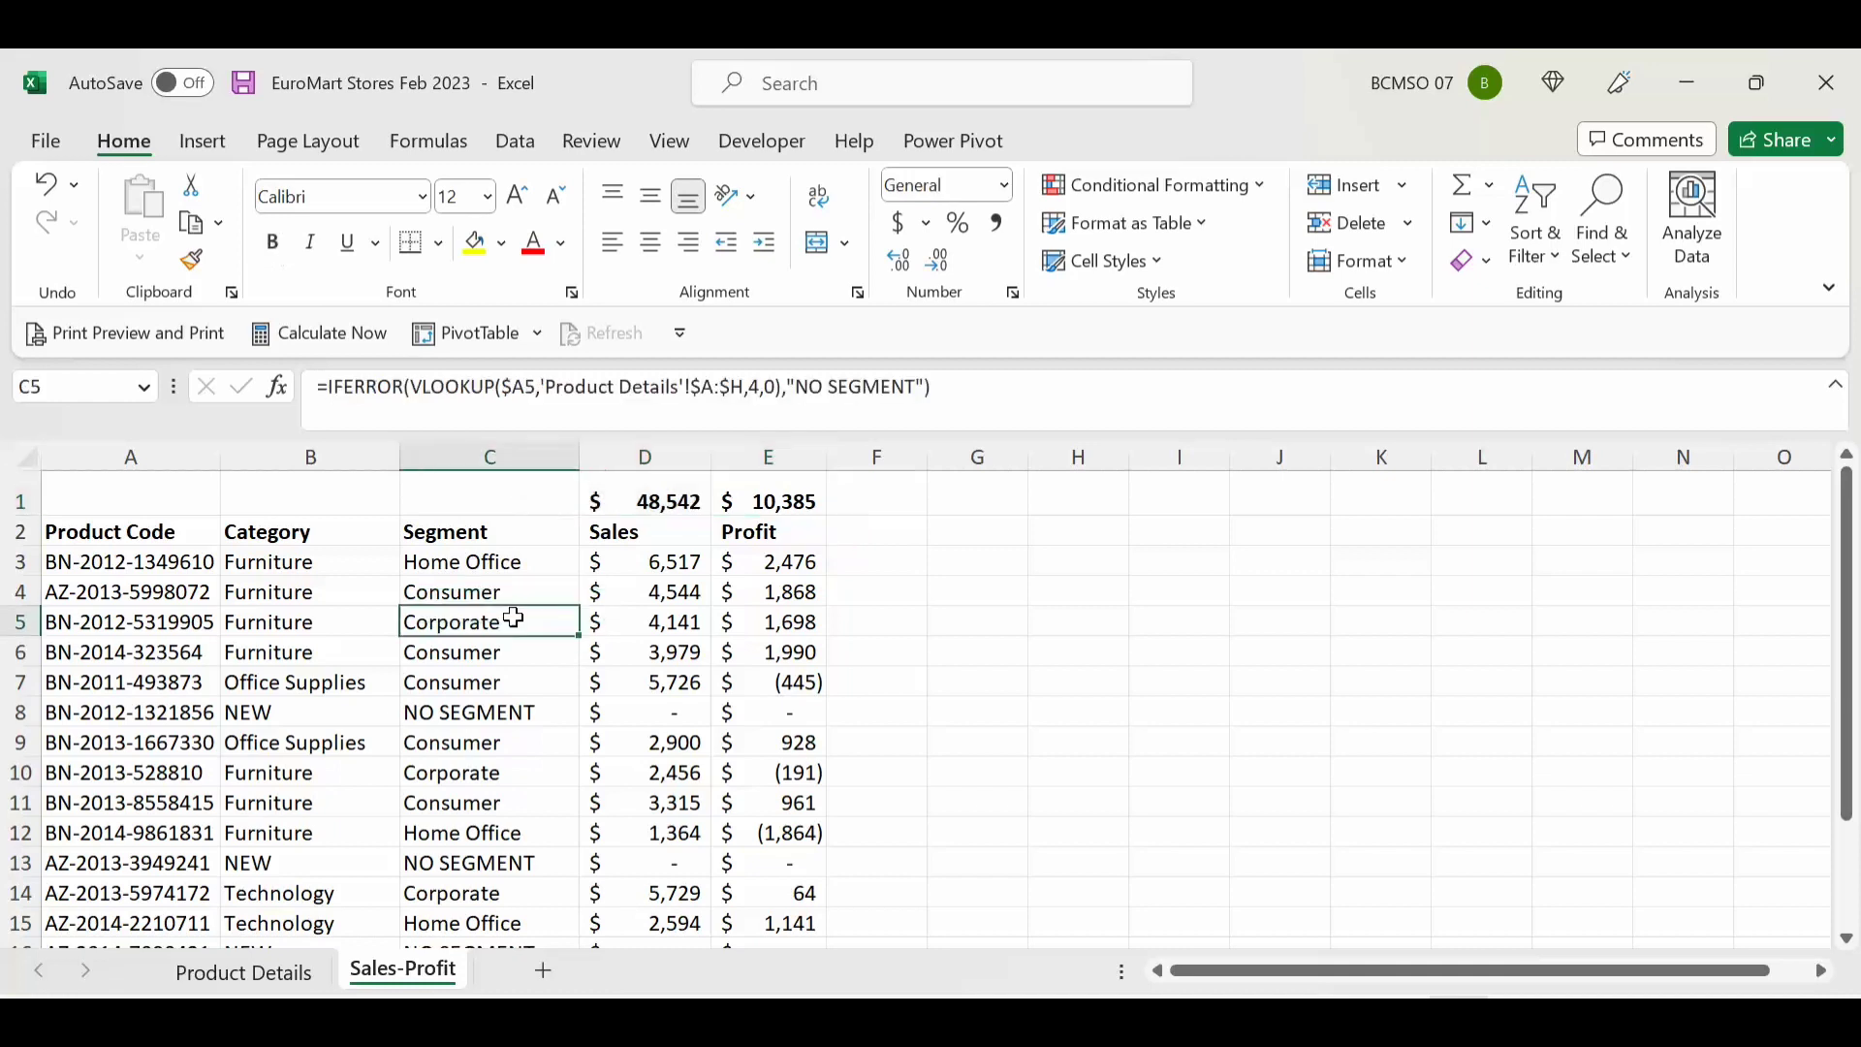
left_click(130, 531)
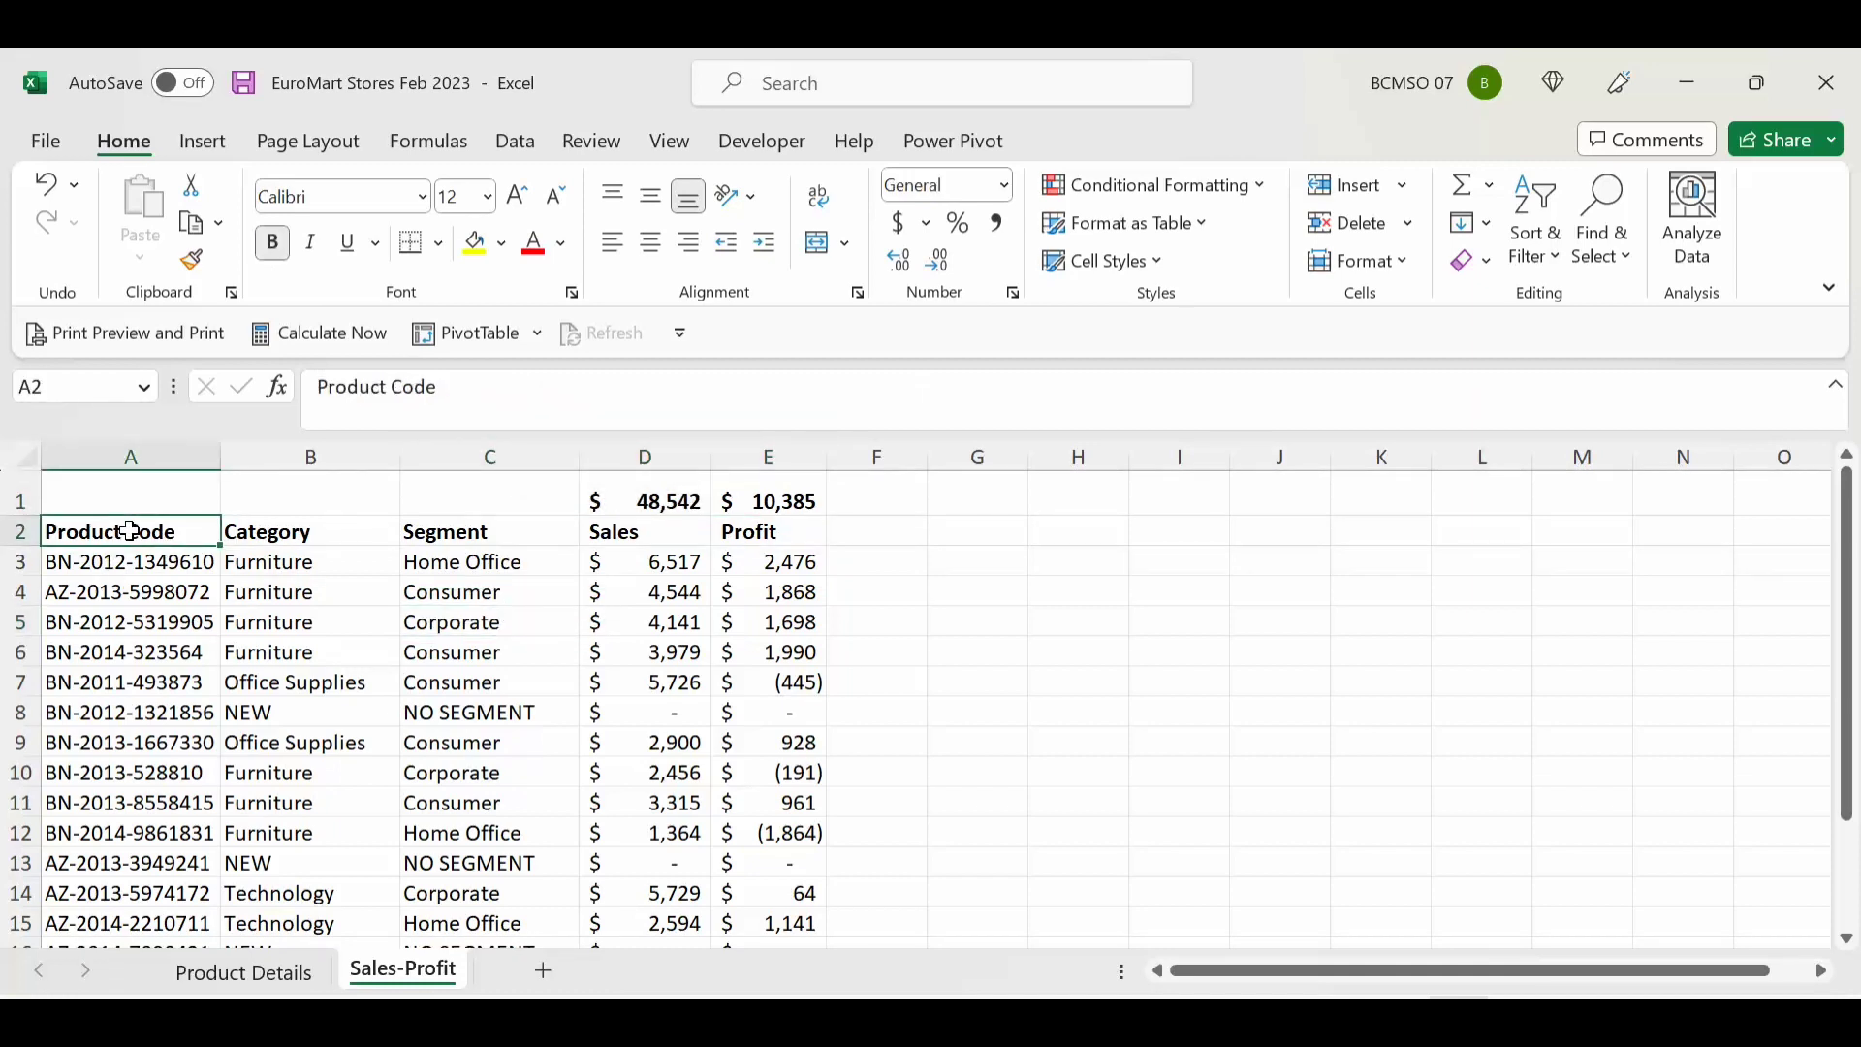
Step: Review the product codes in A3:A16 and the Category and Sales formulas in B3 and D3
scroll(126, 577, "down", 2)
scroll(140, 611, "up", 2)
left_click_drag(160, 562, 145, 906)
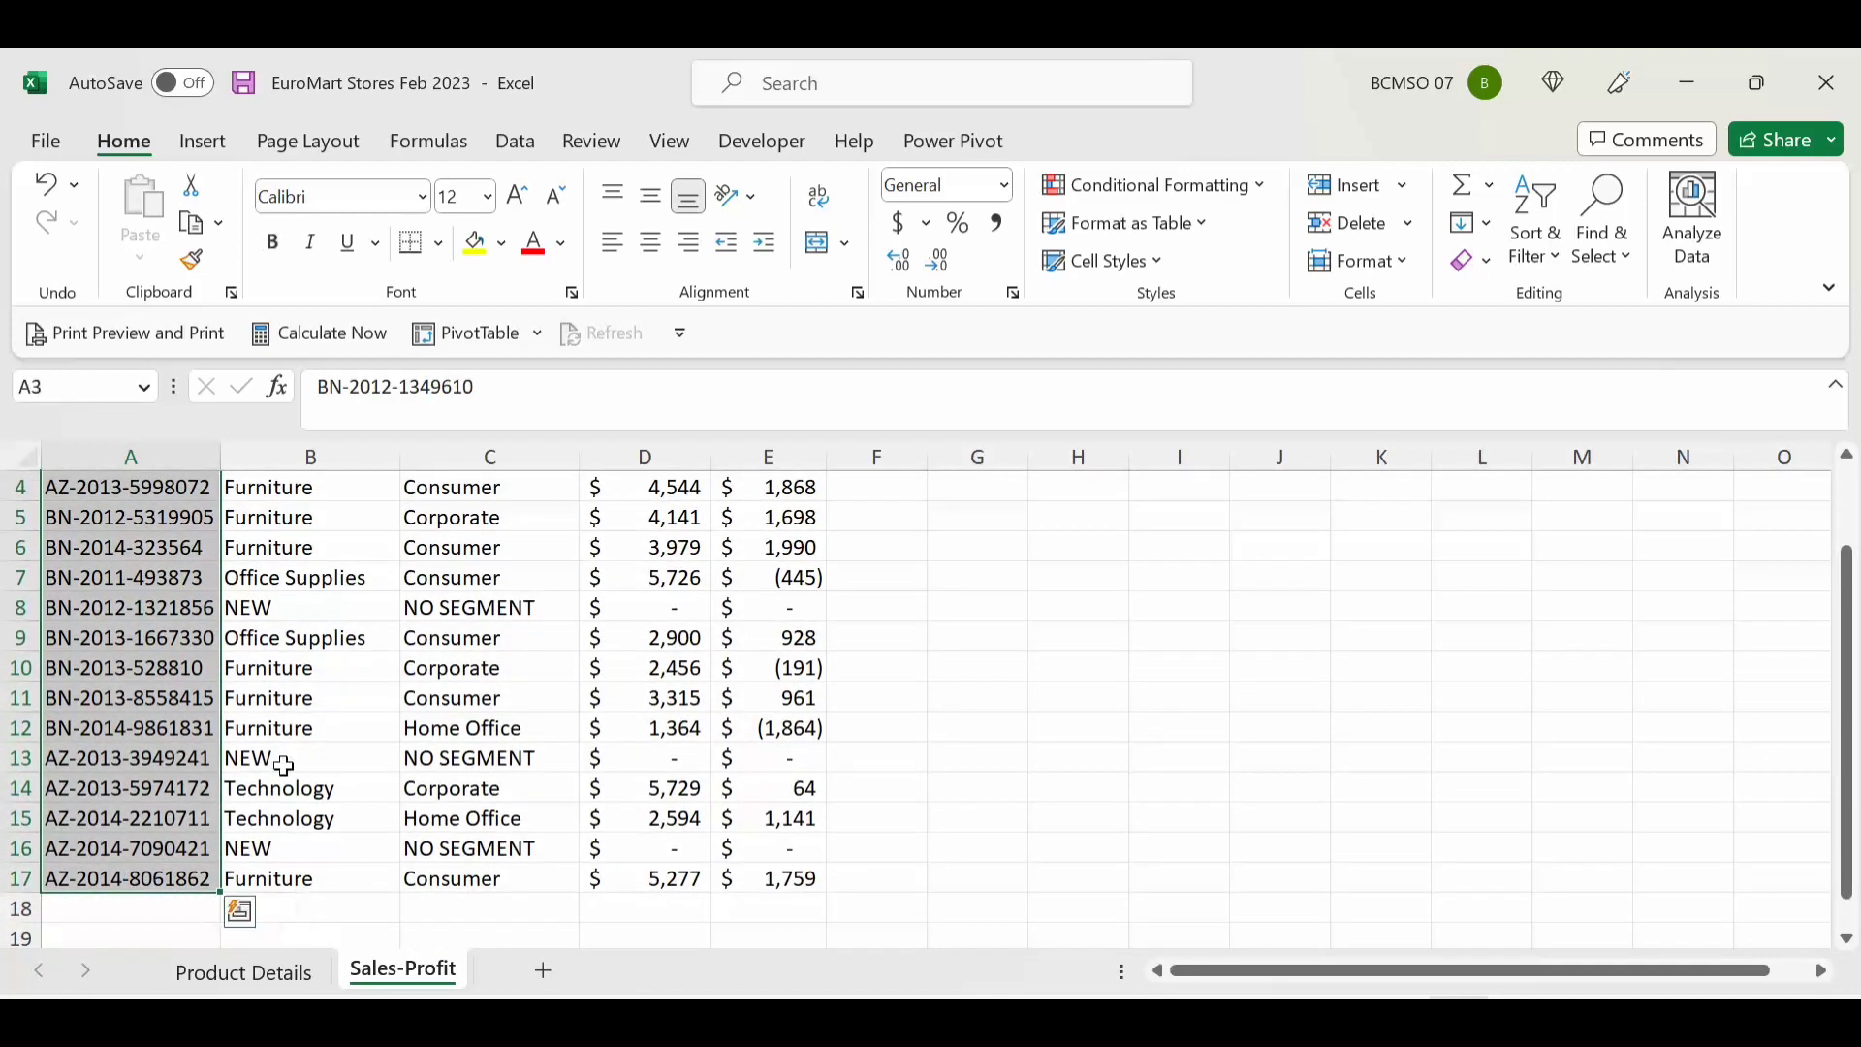
scroll(528, 707, "up", 1)
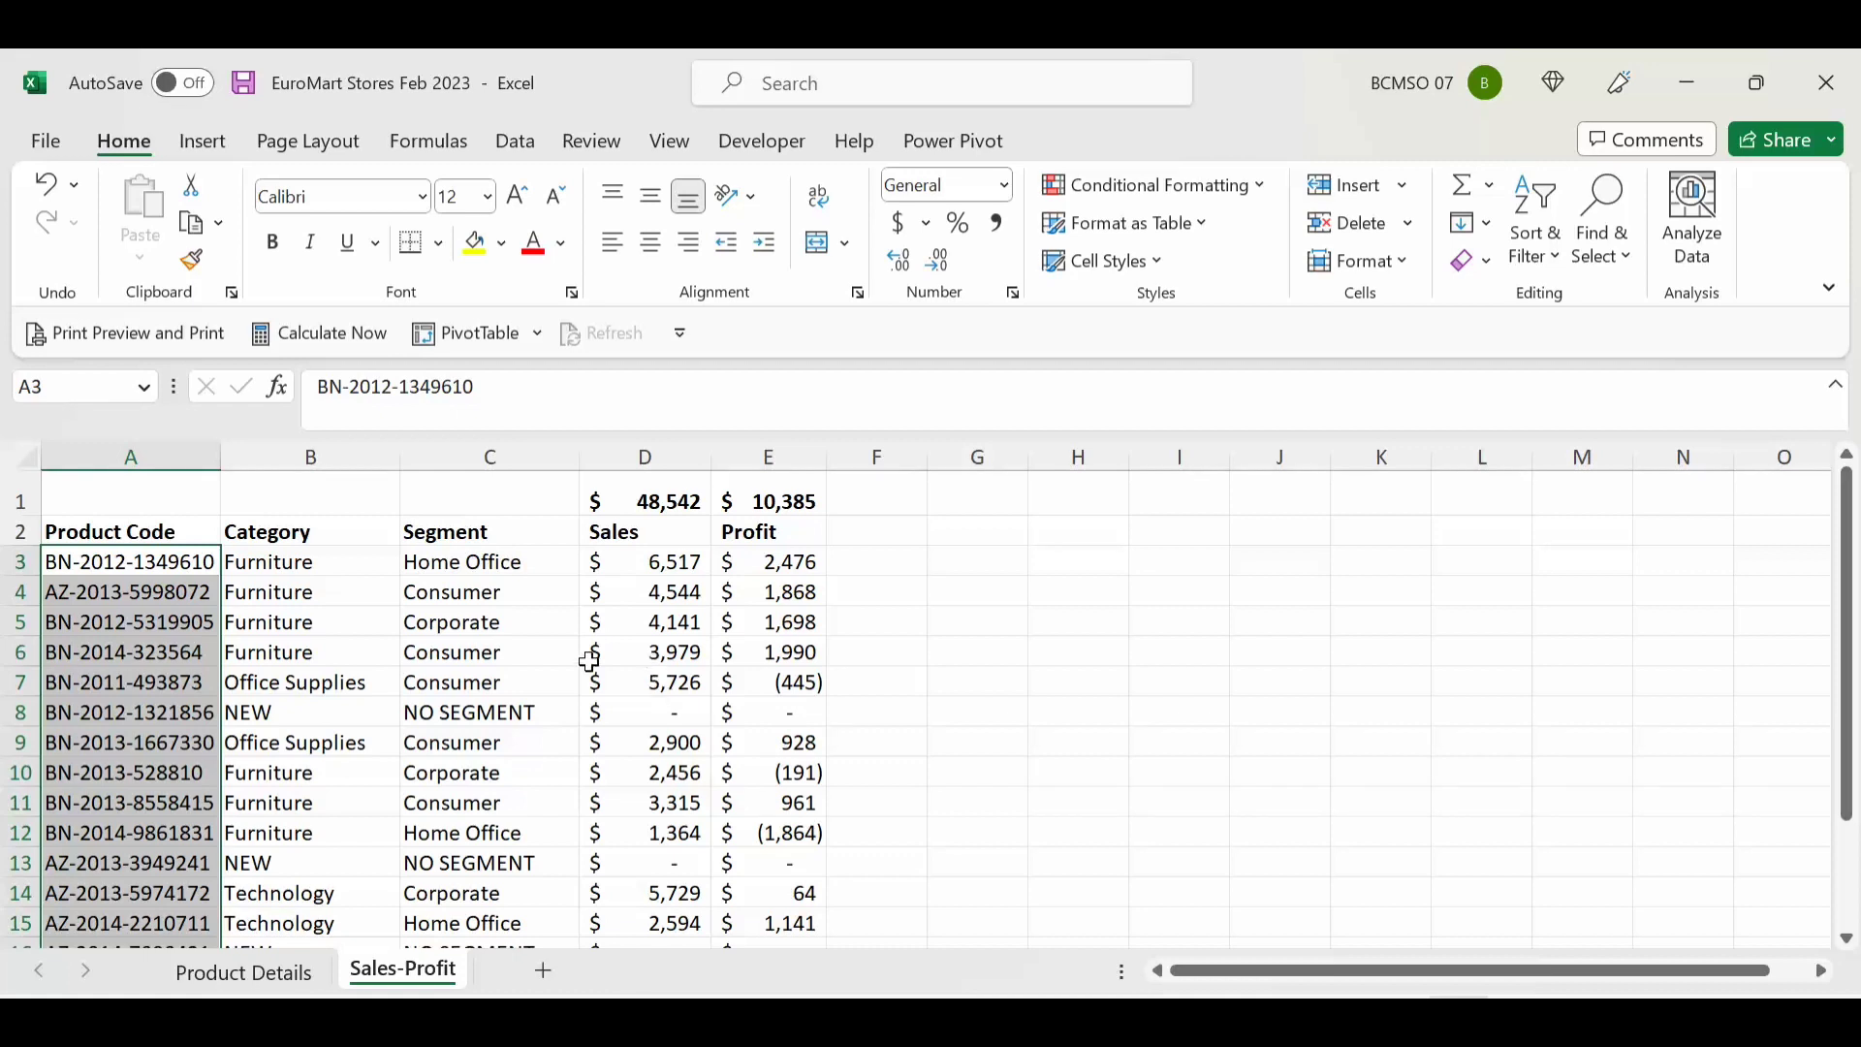
left_click(312, 565)
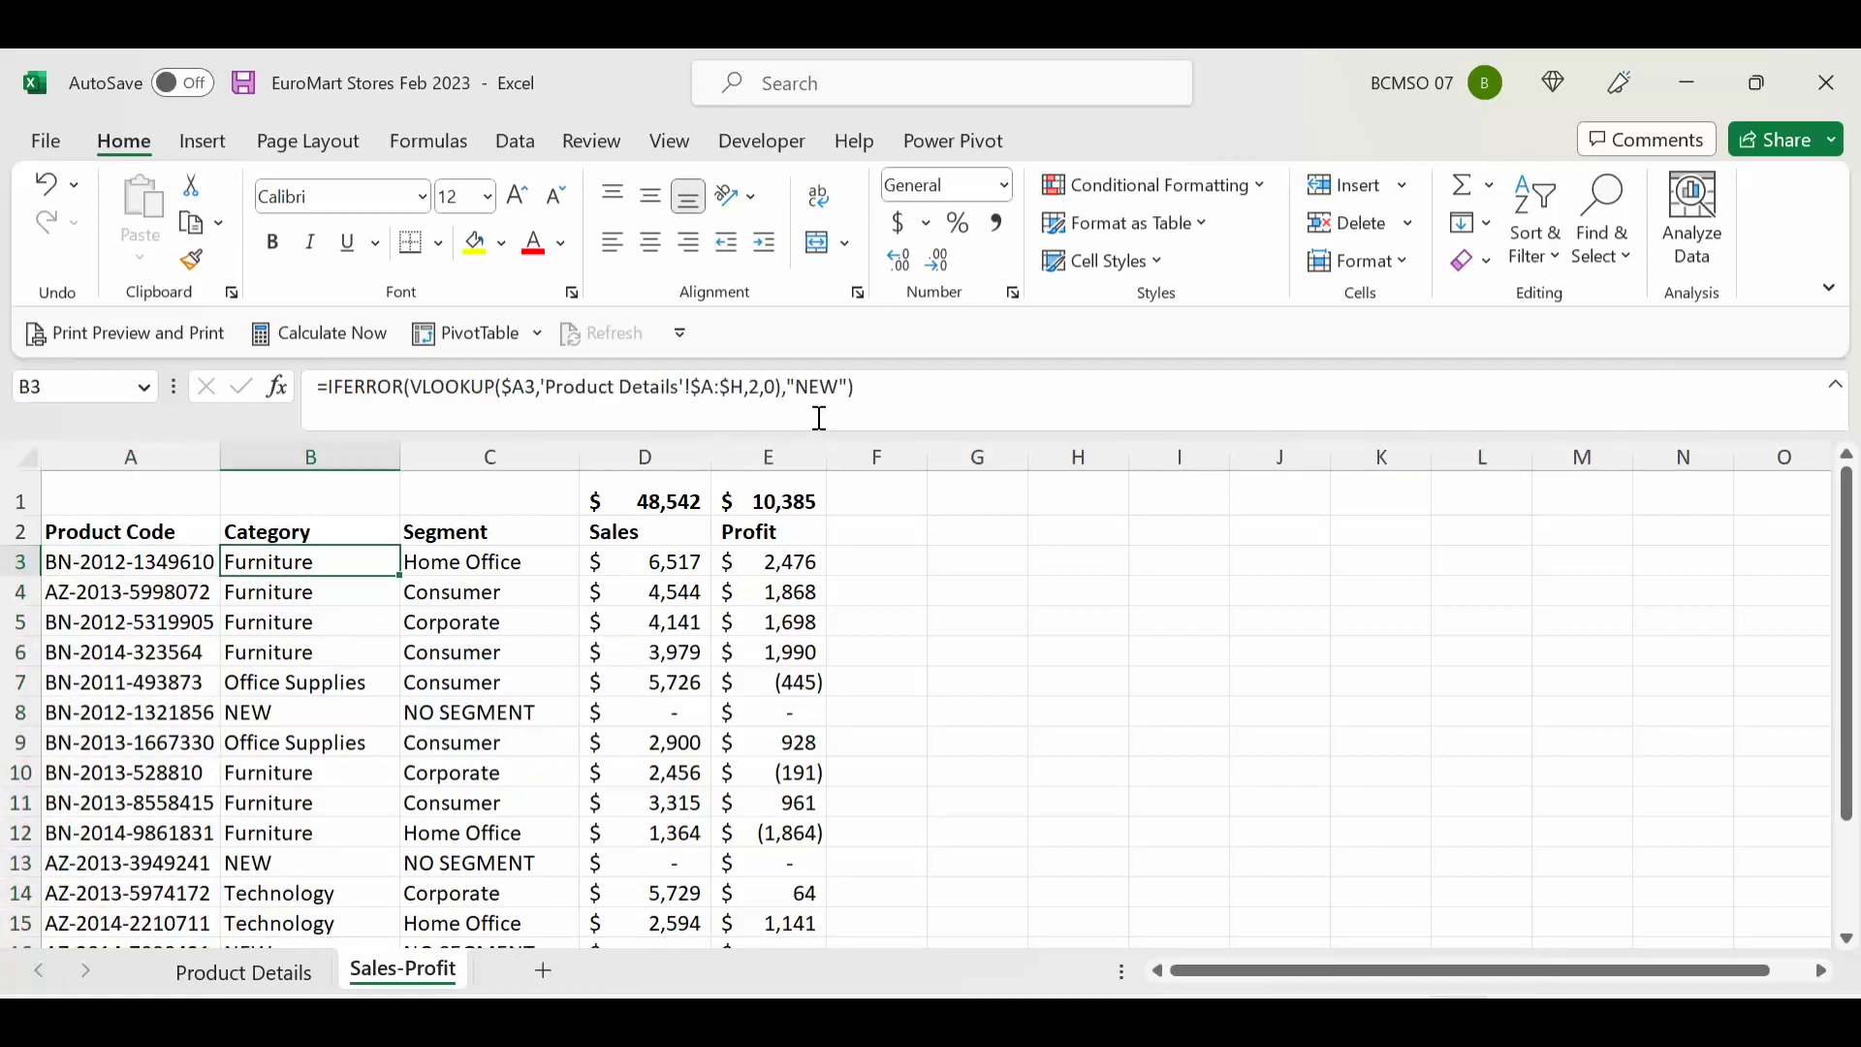
left_click(659, 565)
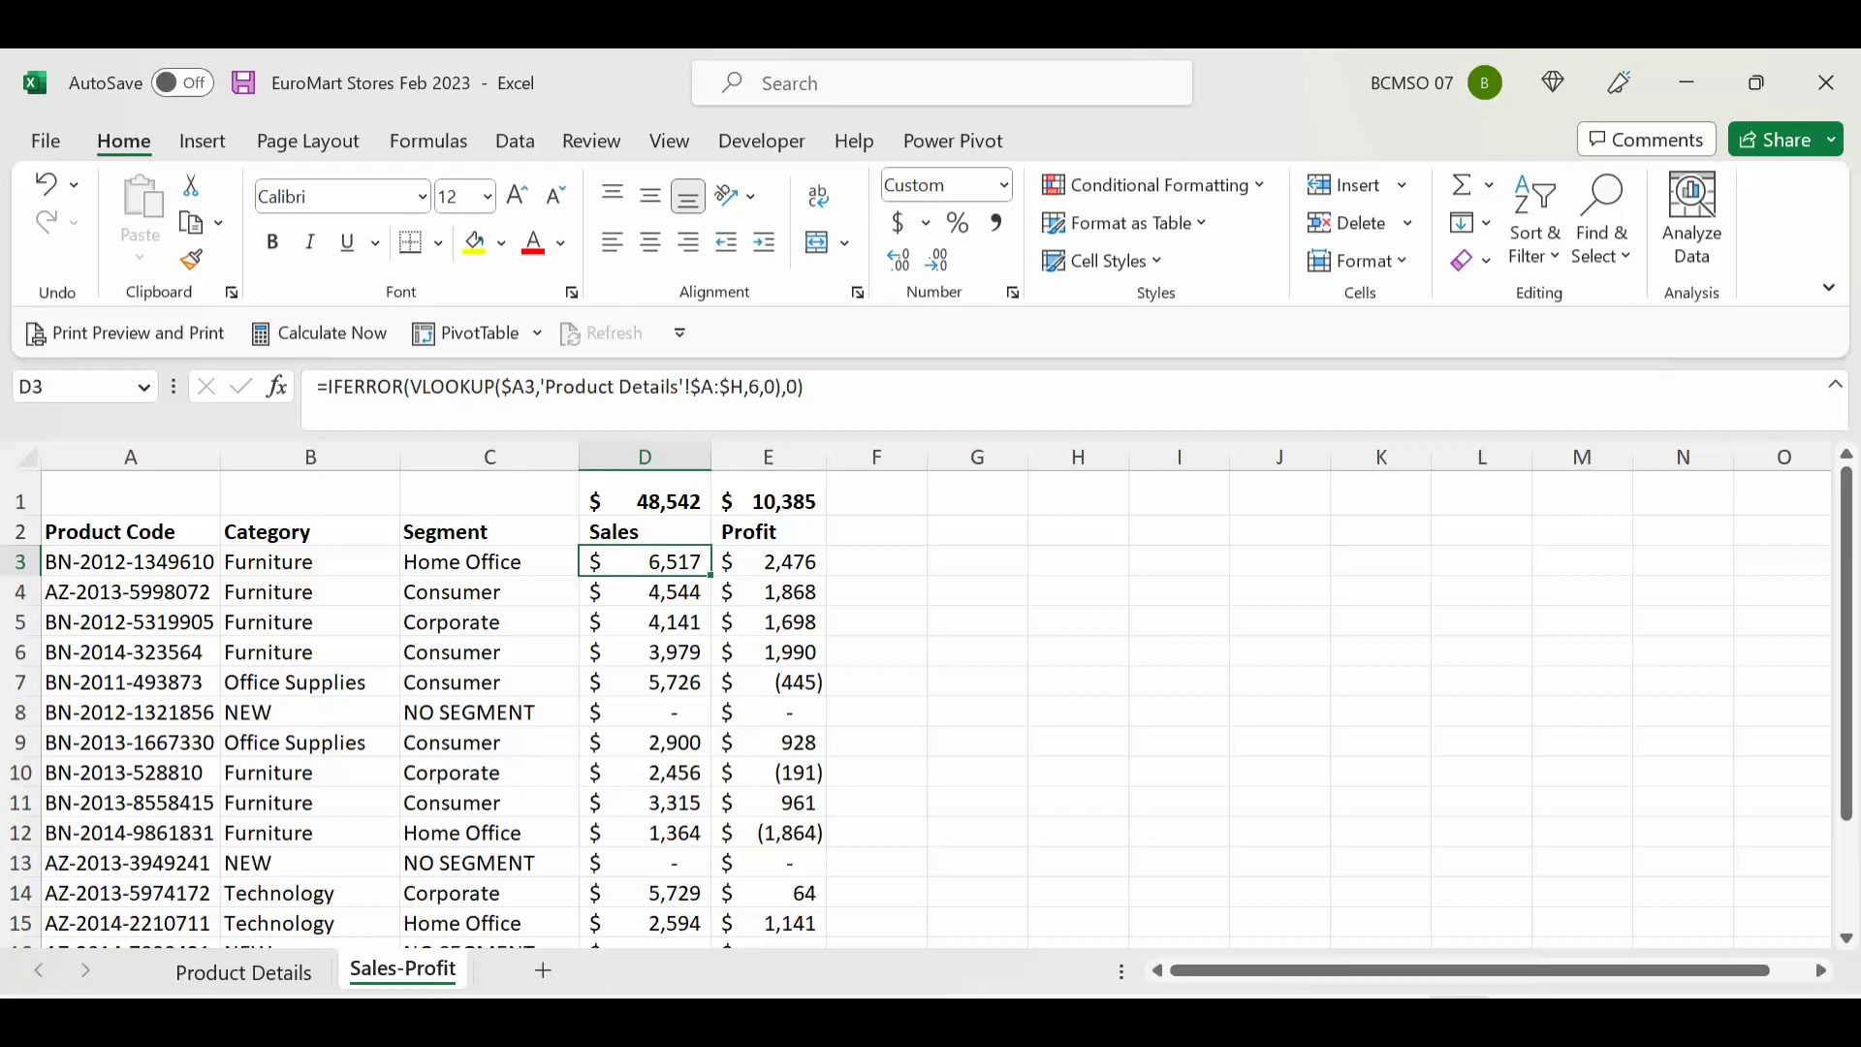
Step: Switch to PowerPoint and run the slide show to the closing slide
left_click(1092, 1017)
left_click(1256, 911)
key("Right")
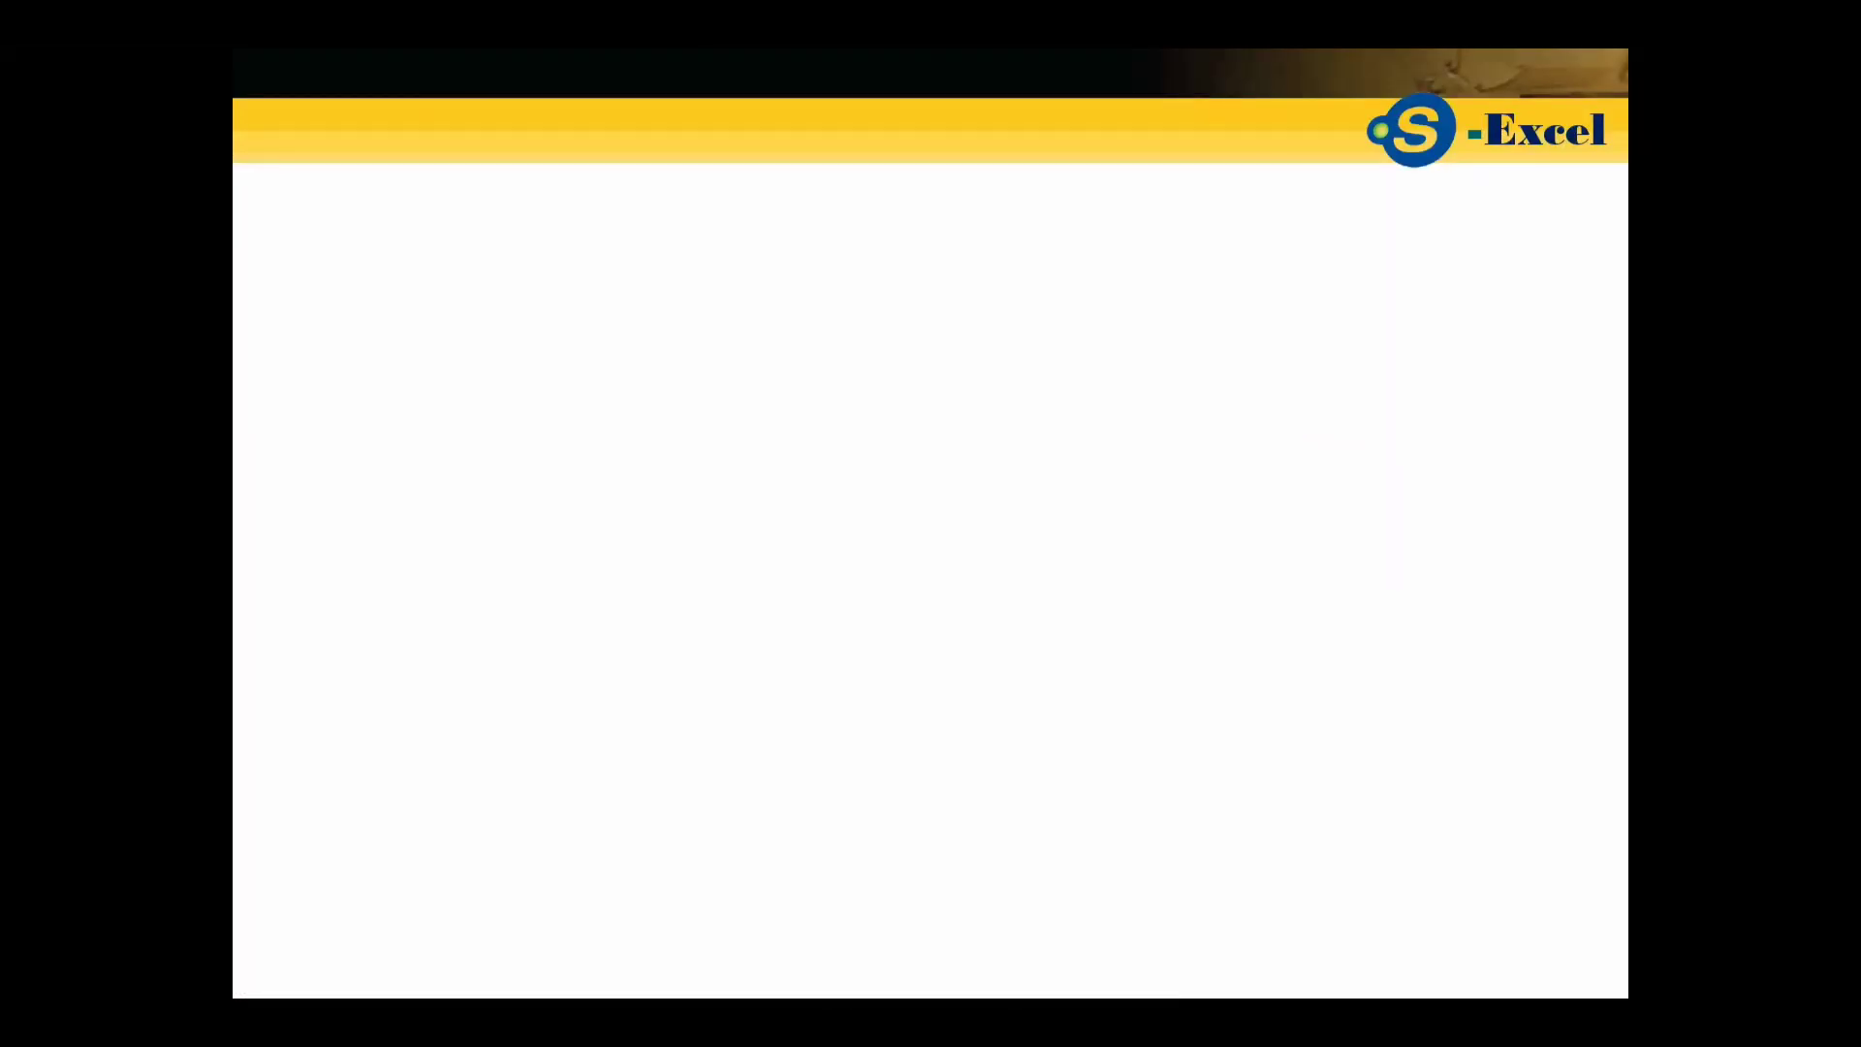